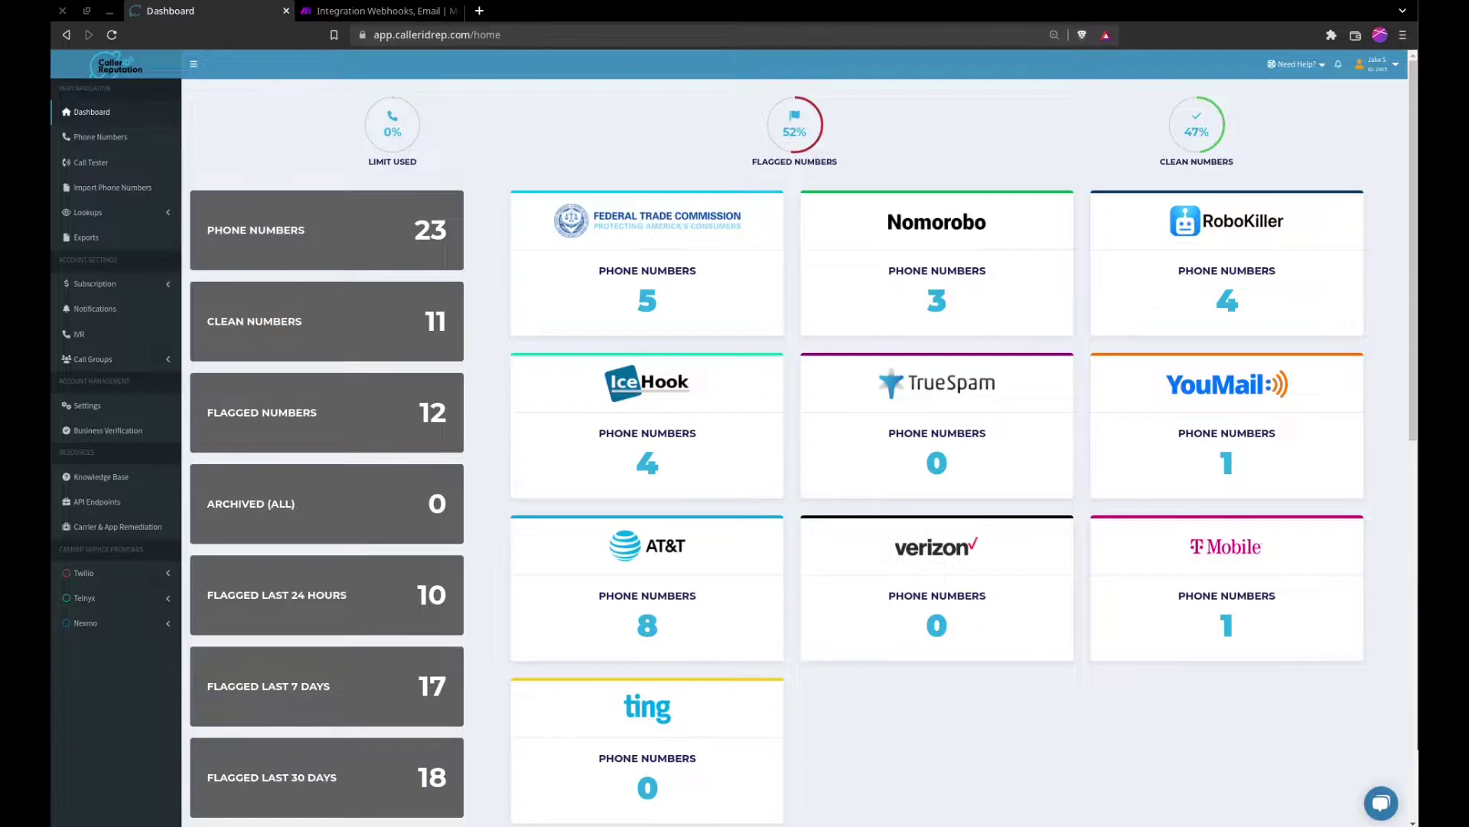
# Step: Go to account Settings and expand the Number Added webhook notification details
pyautogui.click(87, 405)
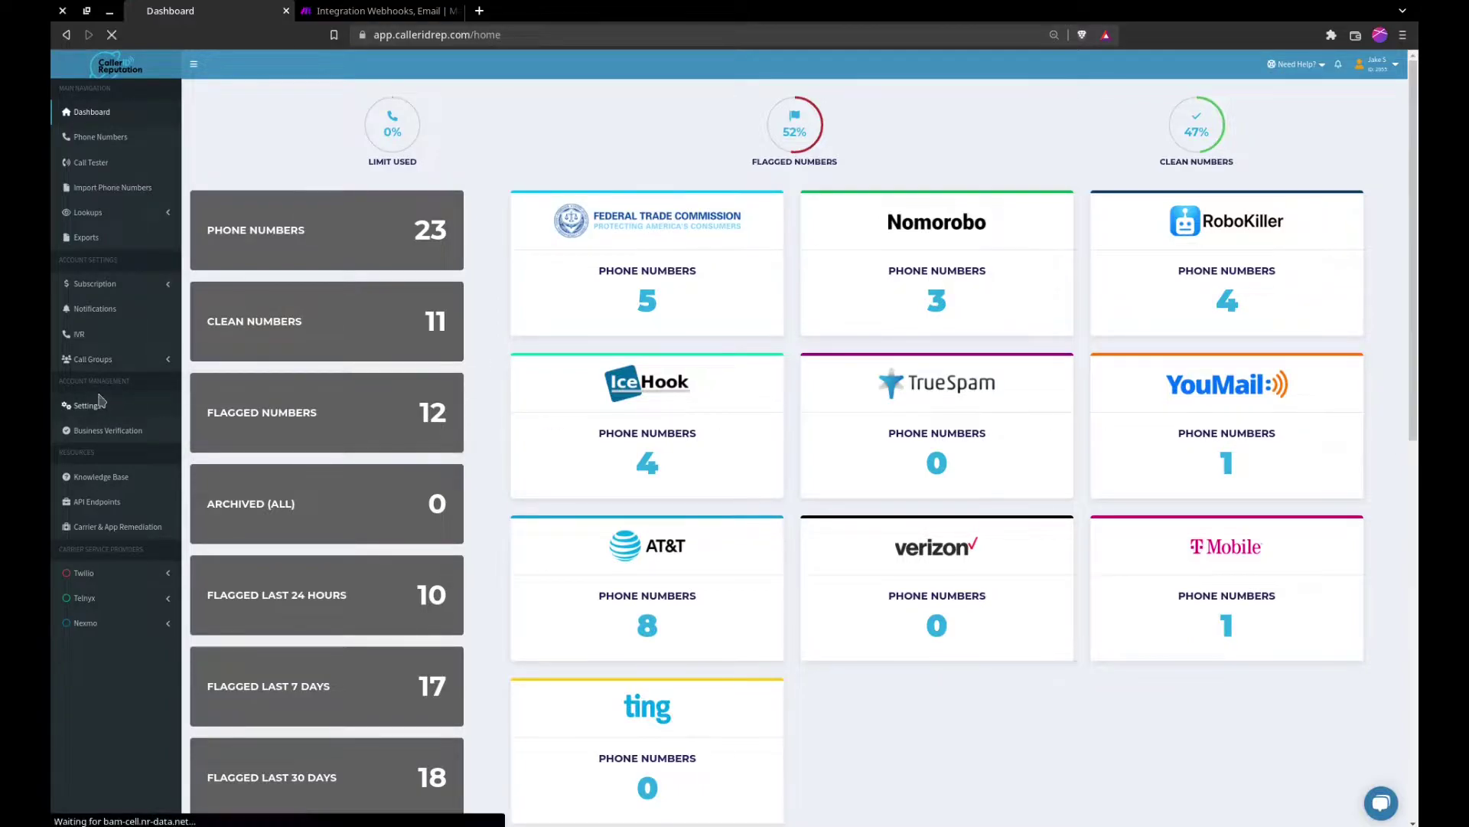
pyautogui.scroll(-6, 411, 406)
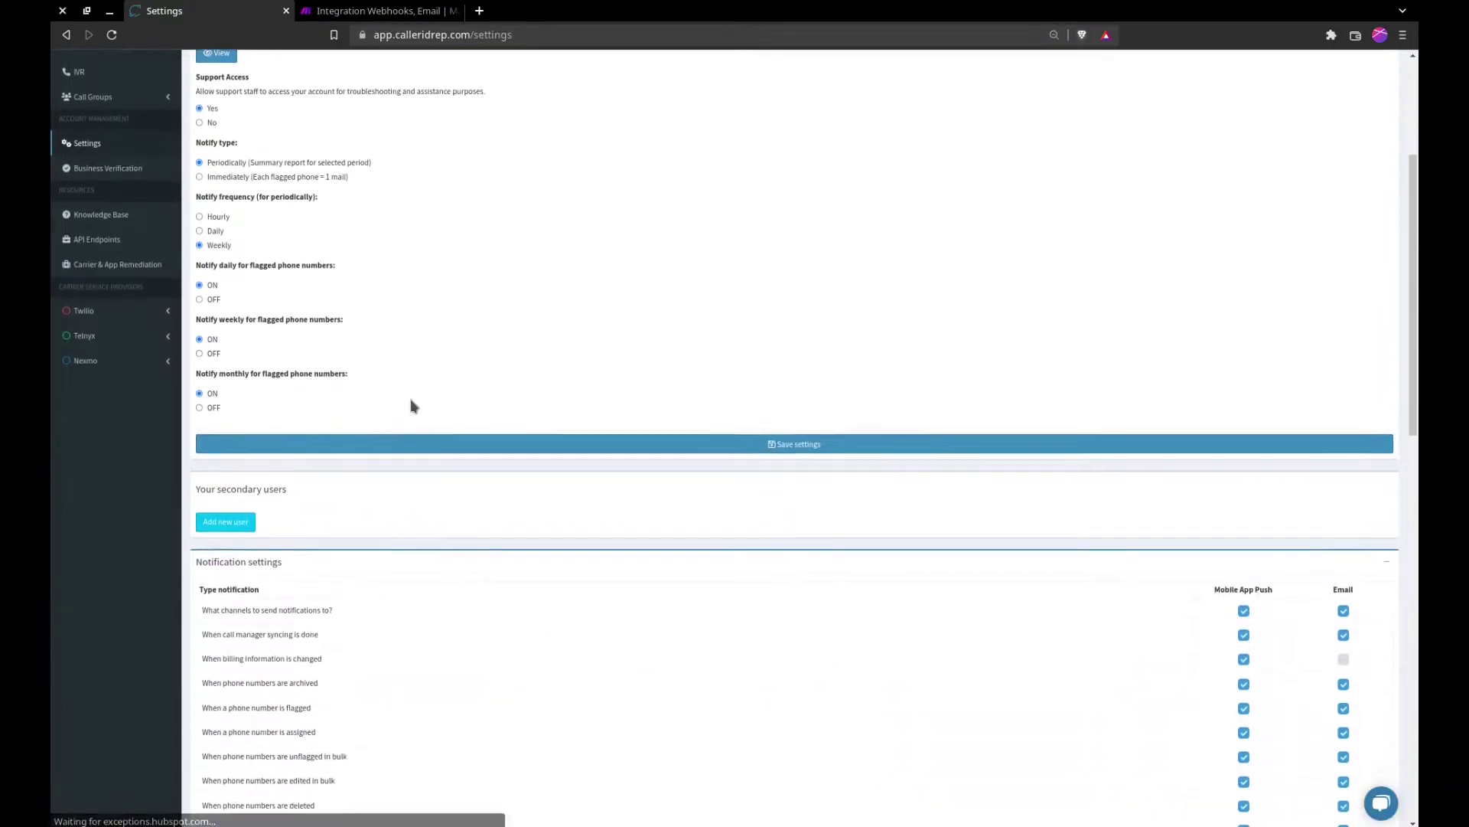
pyautogui.scroll(-4, 411, 405)
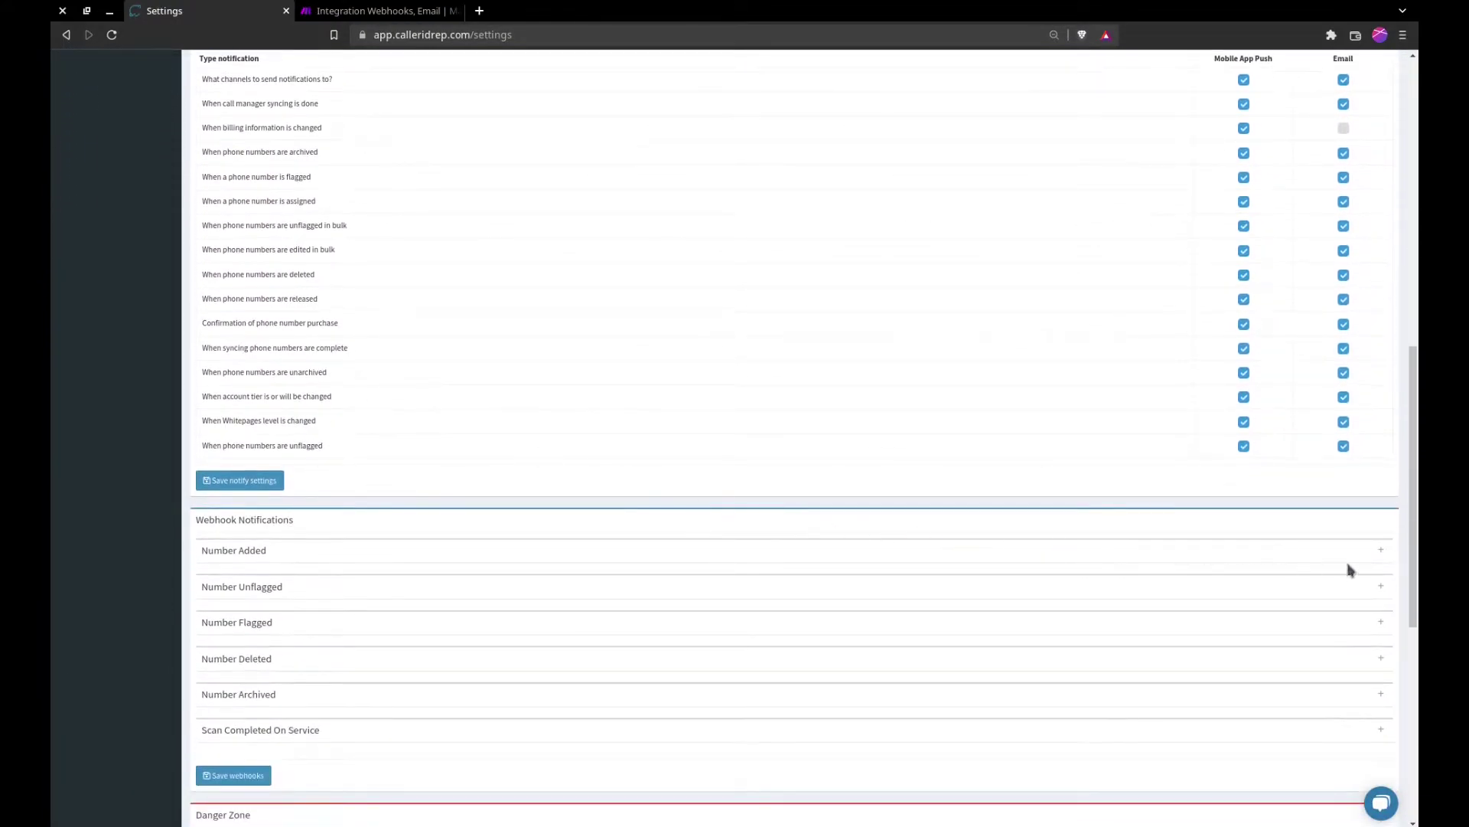
pyautogui.click(1374, 554)
pyautogui.scroll(-2, 1259, 525)
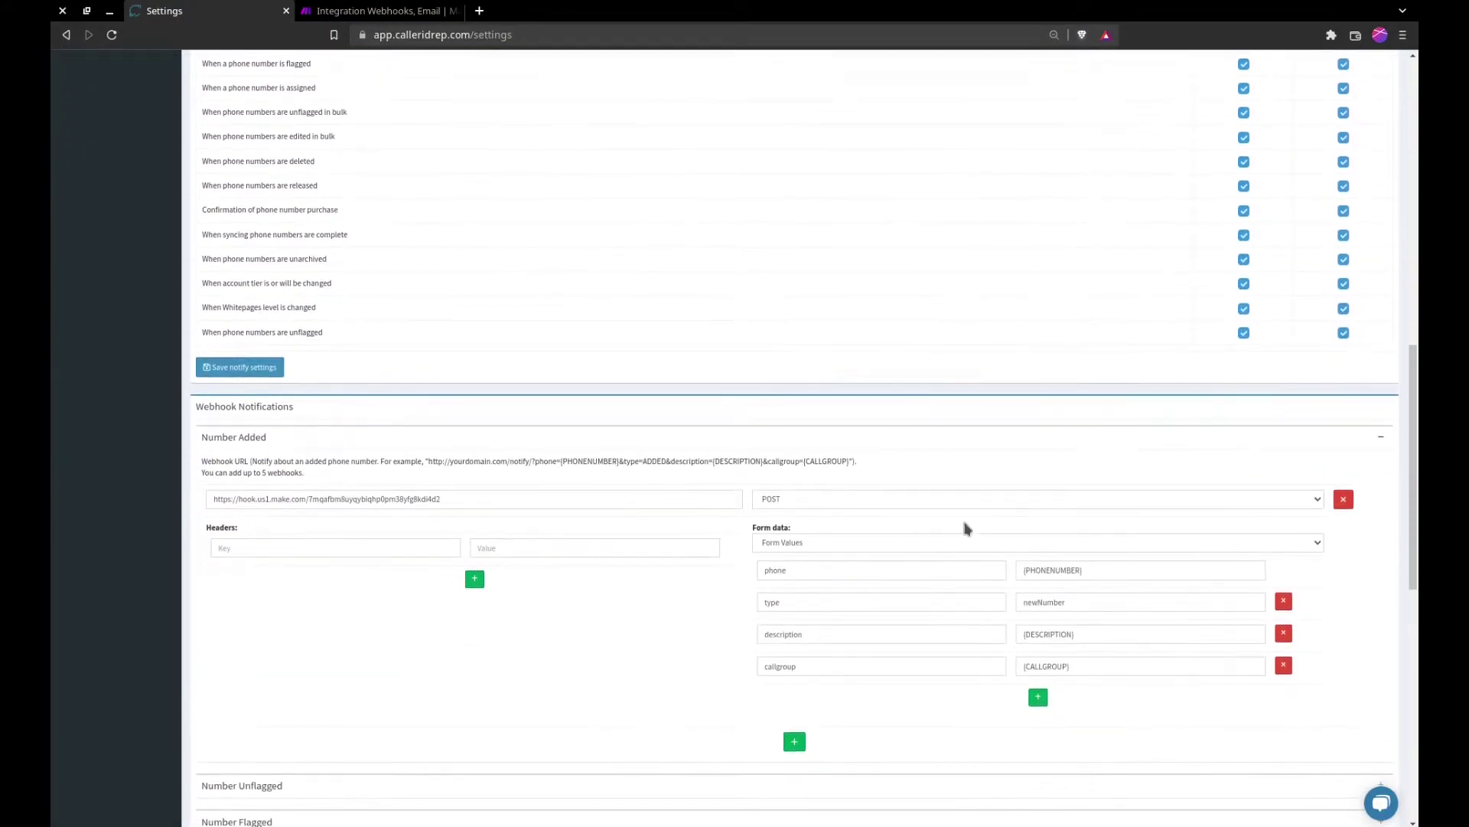
pyautogui.scroll(-2, 494, 515)
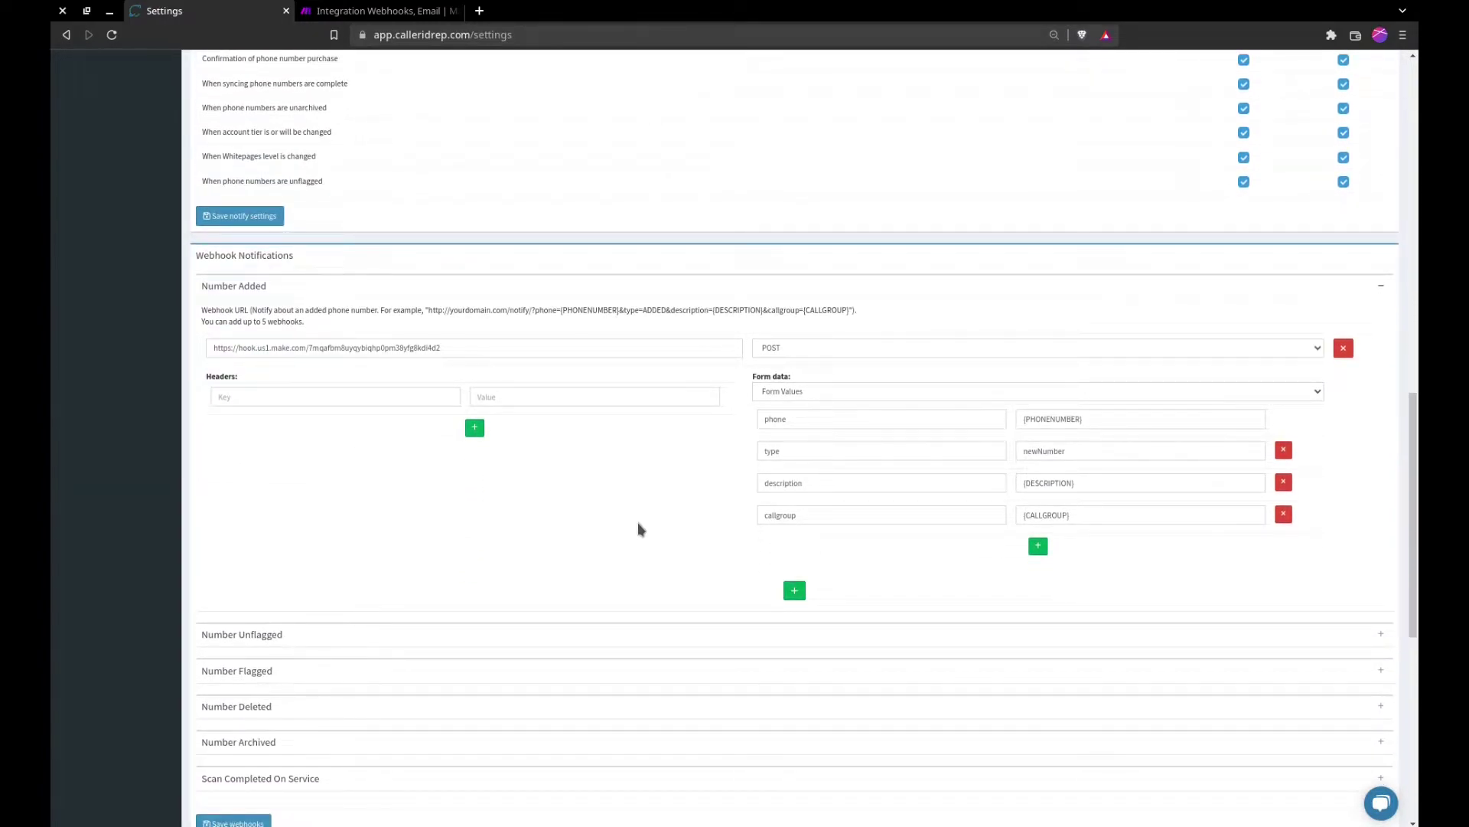
# Step: Expand Number Unflagged and add an empty webhook URL entry to it
pyautogui.click(1381, 634)
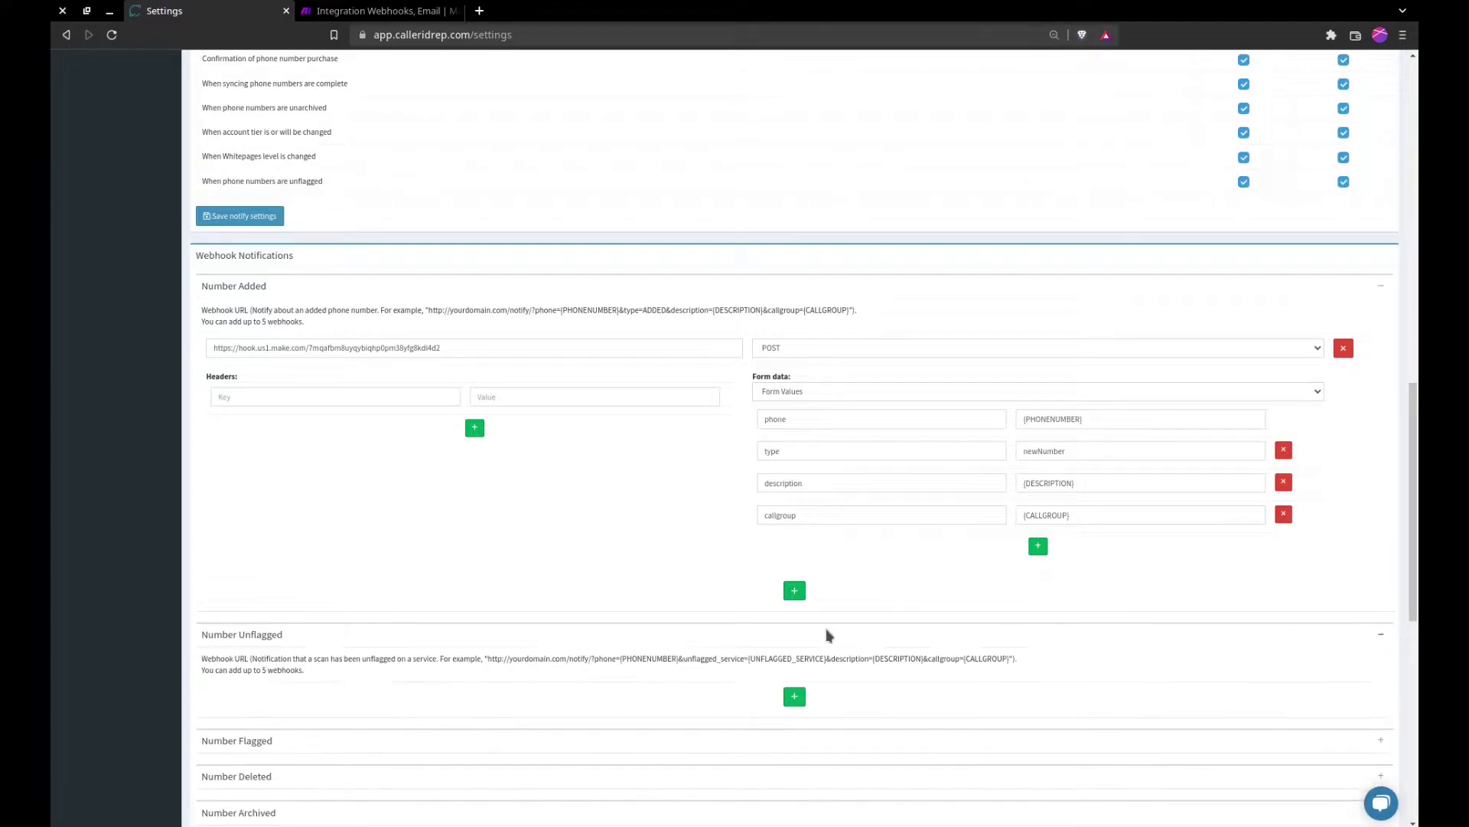
pyautogui.scroll(-1, 811, 639)
pyautogui.click(799, 657)
pyautogui.scroll(-1, 796, 646)
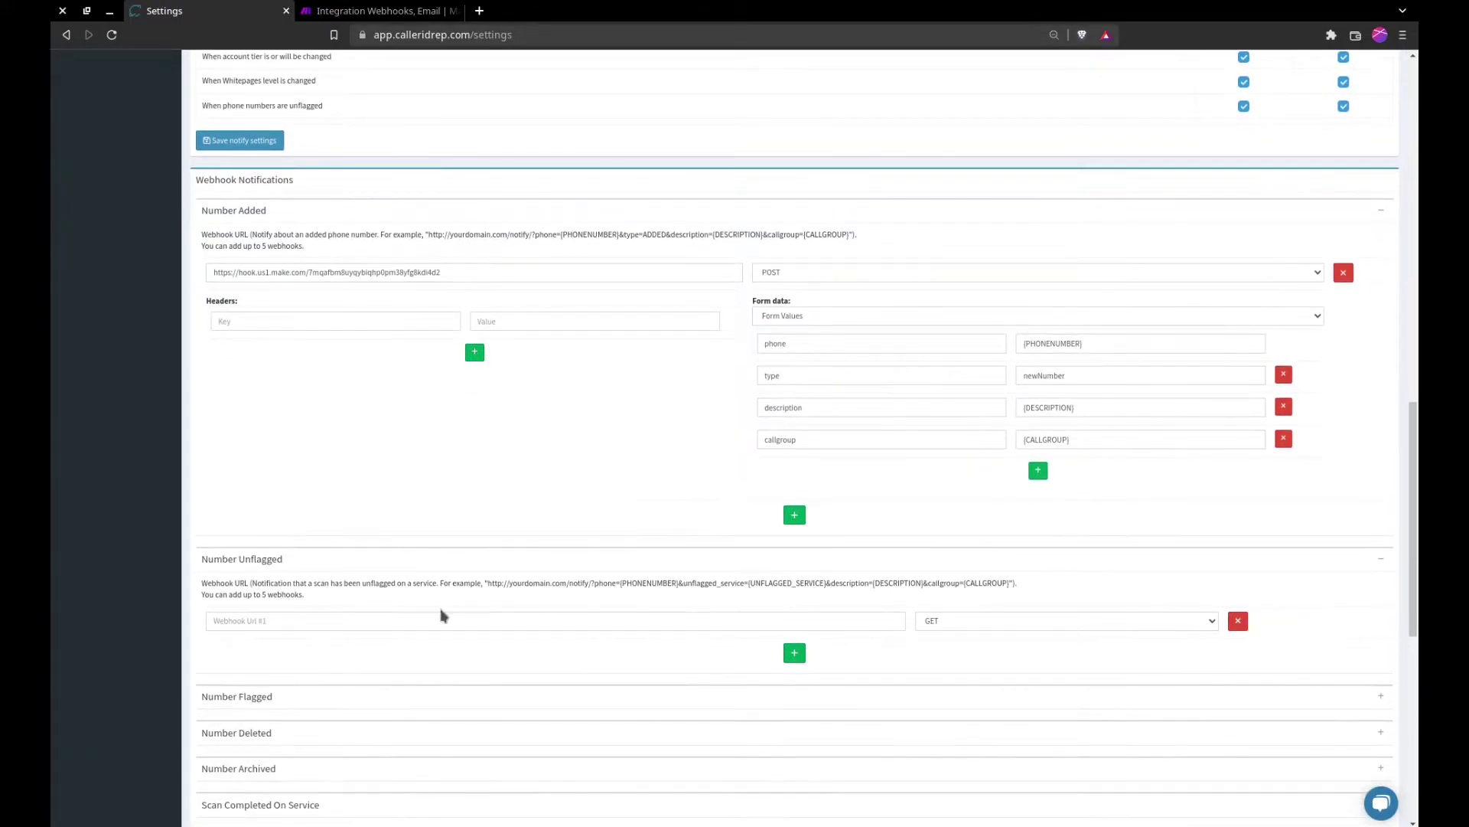
pyautogui.scroll(-1, 420, 576)
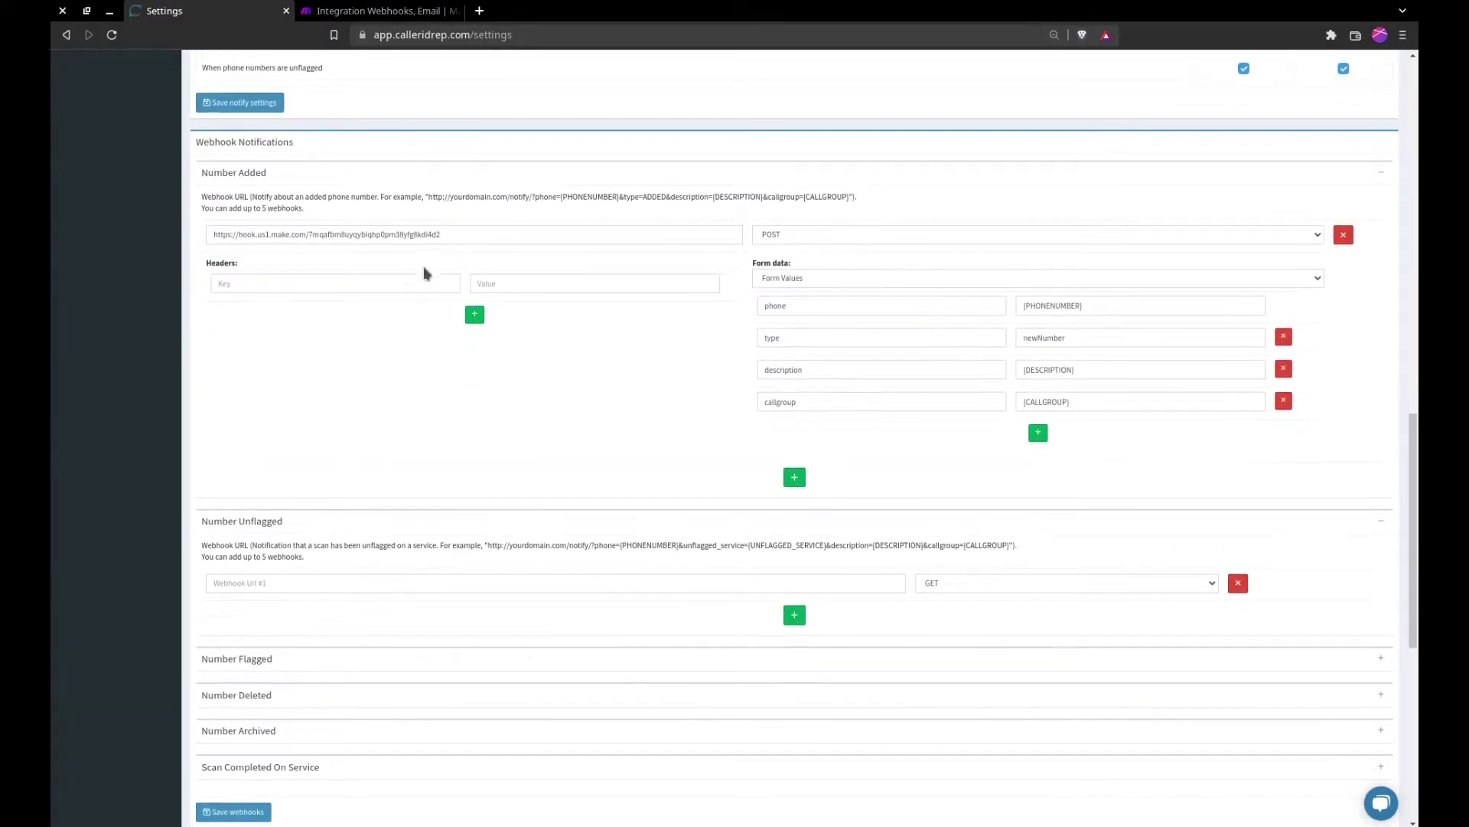
# Step: Copy the Number Added Make webhook URL into Number Unflagged and set its method to POST
pyautogui.click(428, 233)
pyautogui.hotkey('ctrl', 'a')
pyautogui.hotkey('ctrl', 'c')
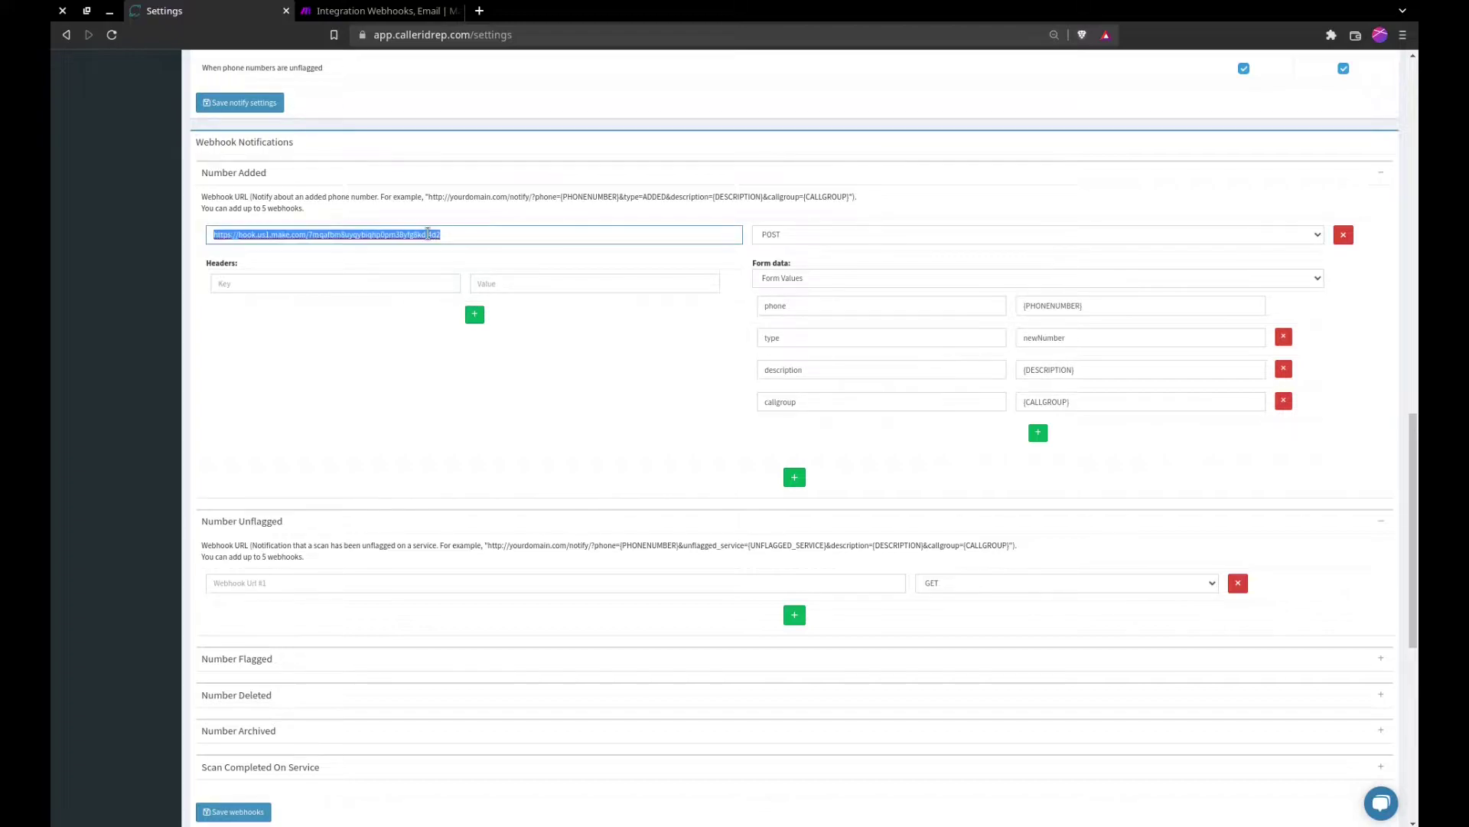
pyautogui.click(404, 583)
pyautogui.hotkey('ctrl', 'v')
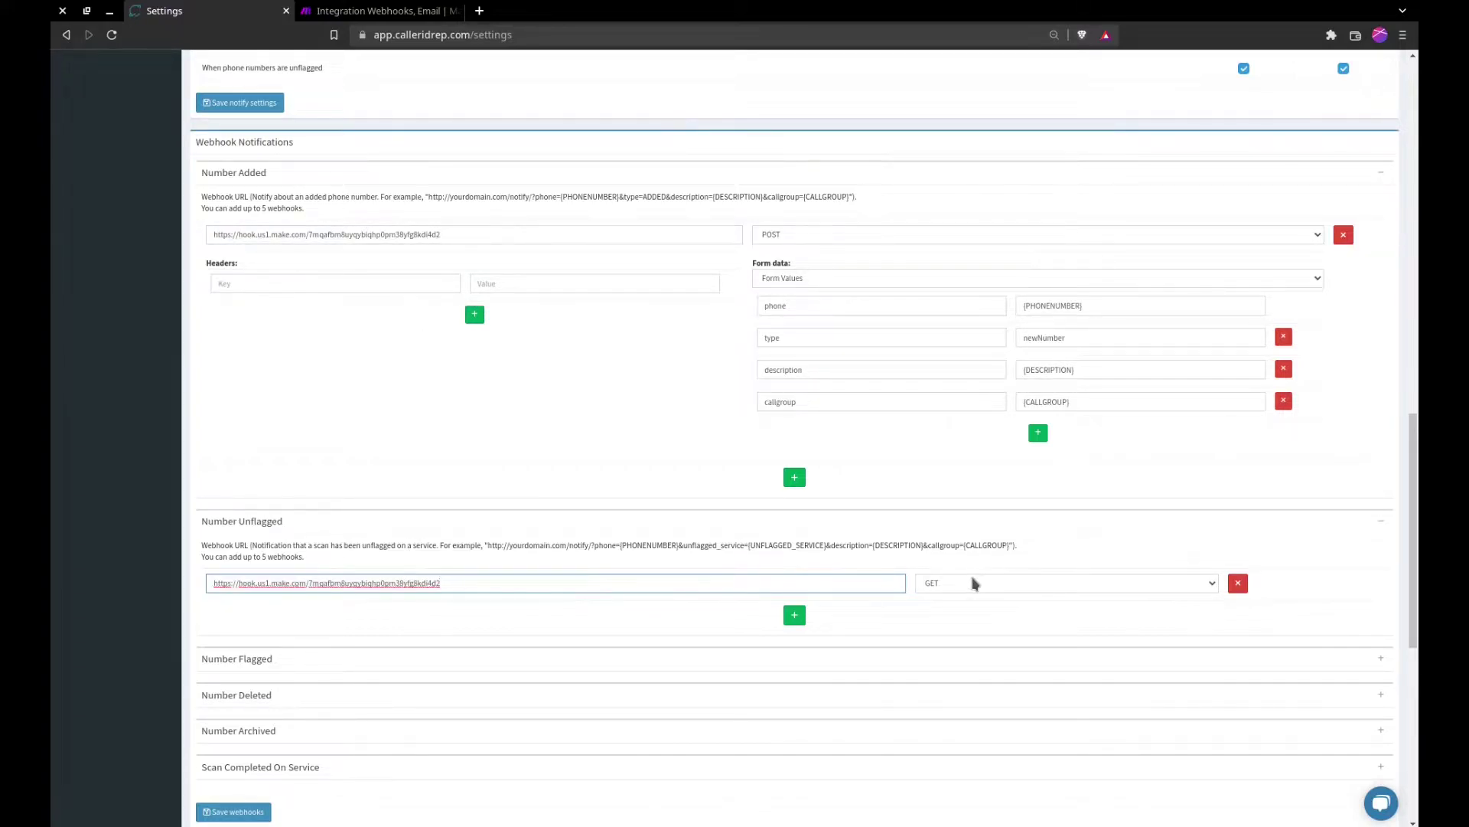
pyautogui.click(972, 582)
pyautogui.click(969, 609)
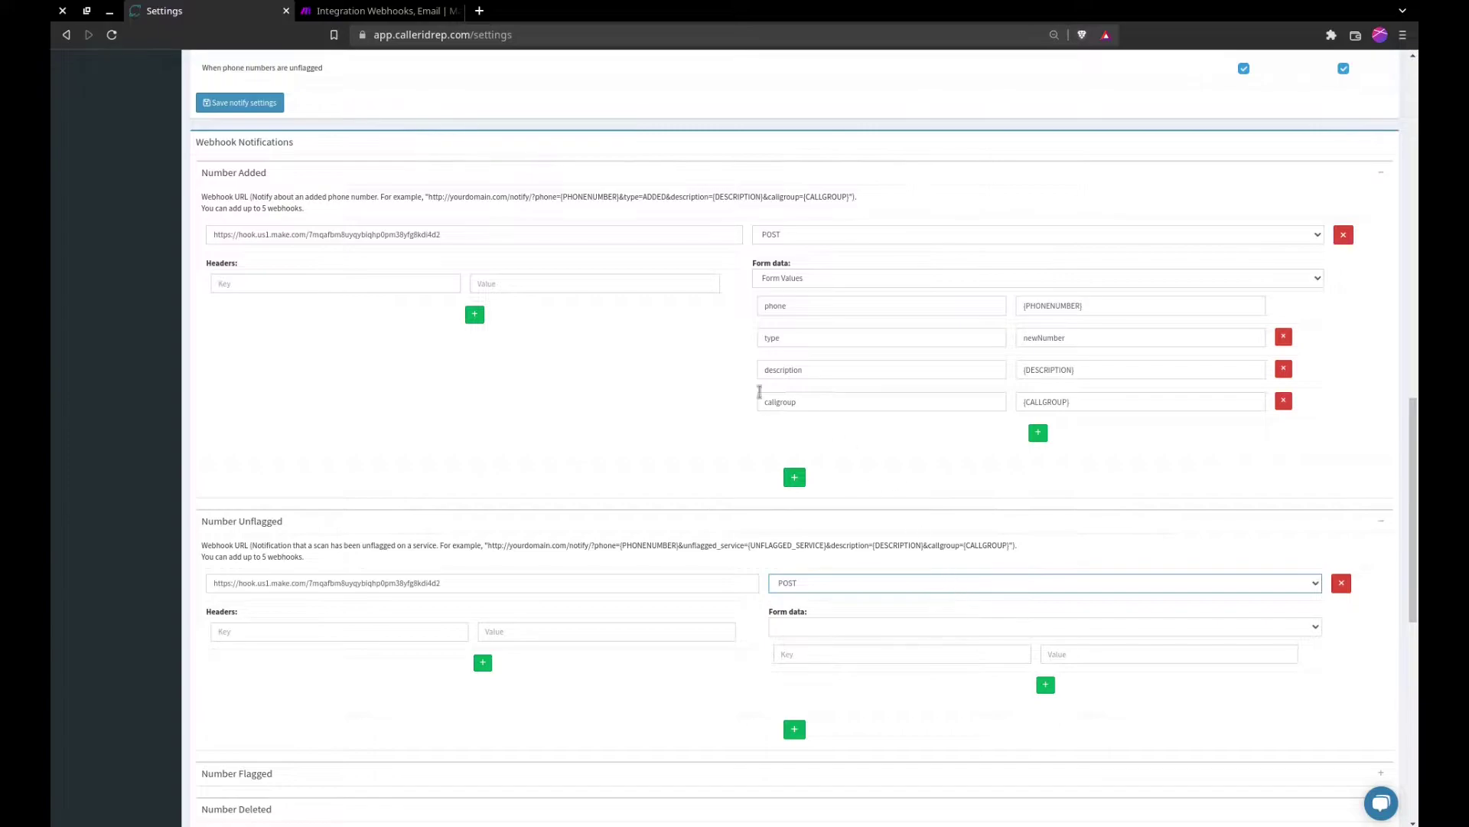
pyautogui.scroll(-1, 758, 391)
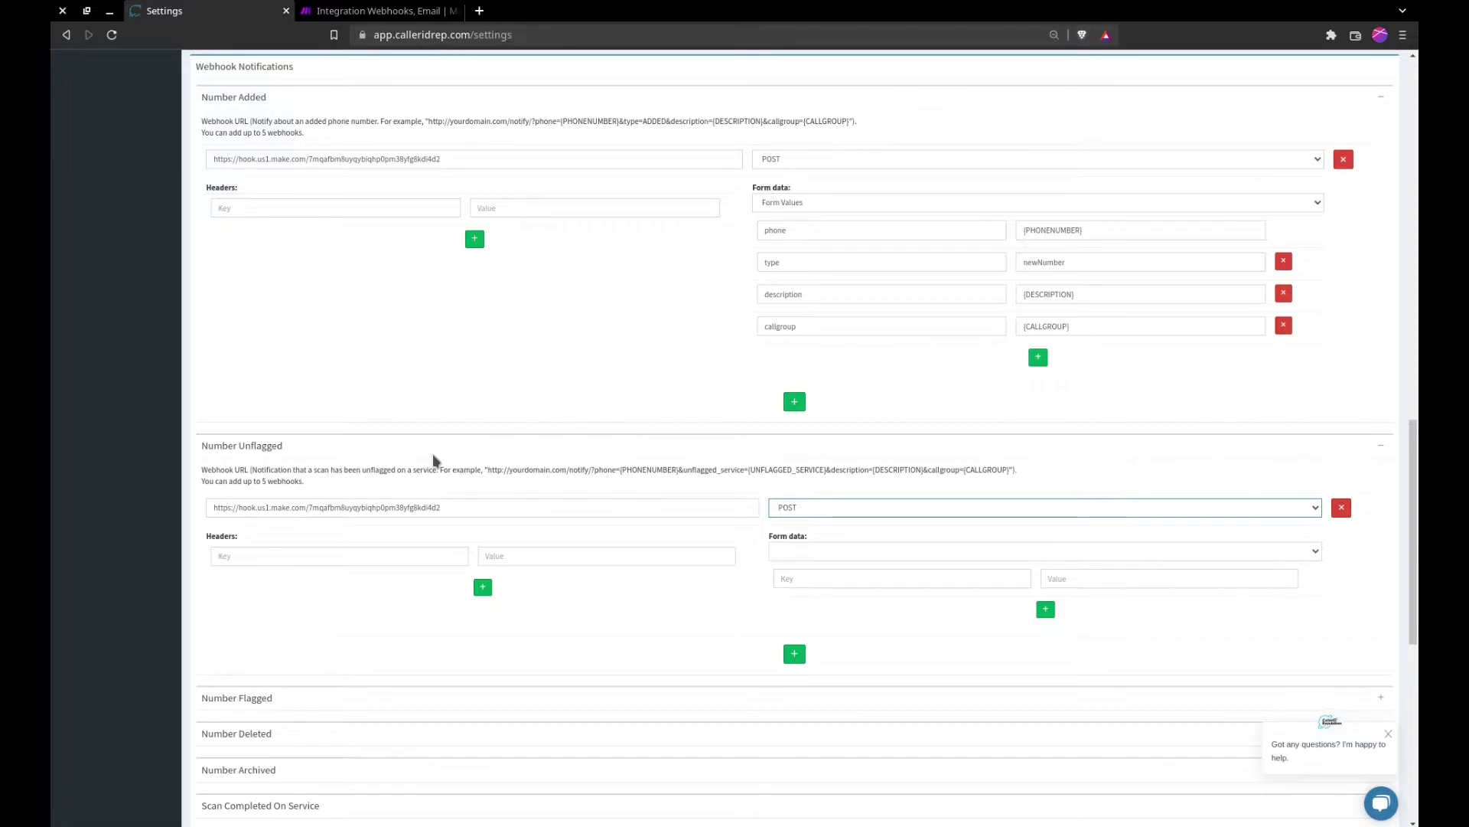
# Step: Keep POST as the Number Unflagged method and set its form data to Form Values
pyautogui.click(419, 507)
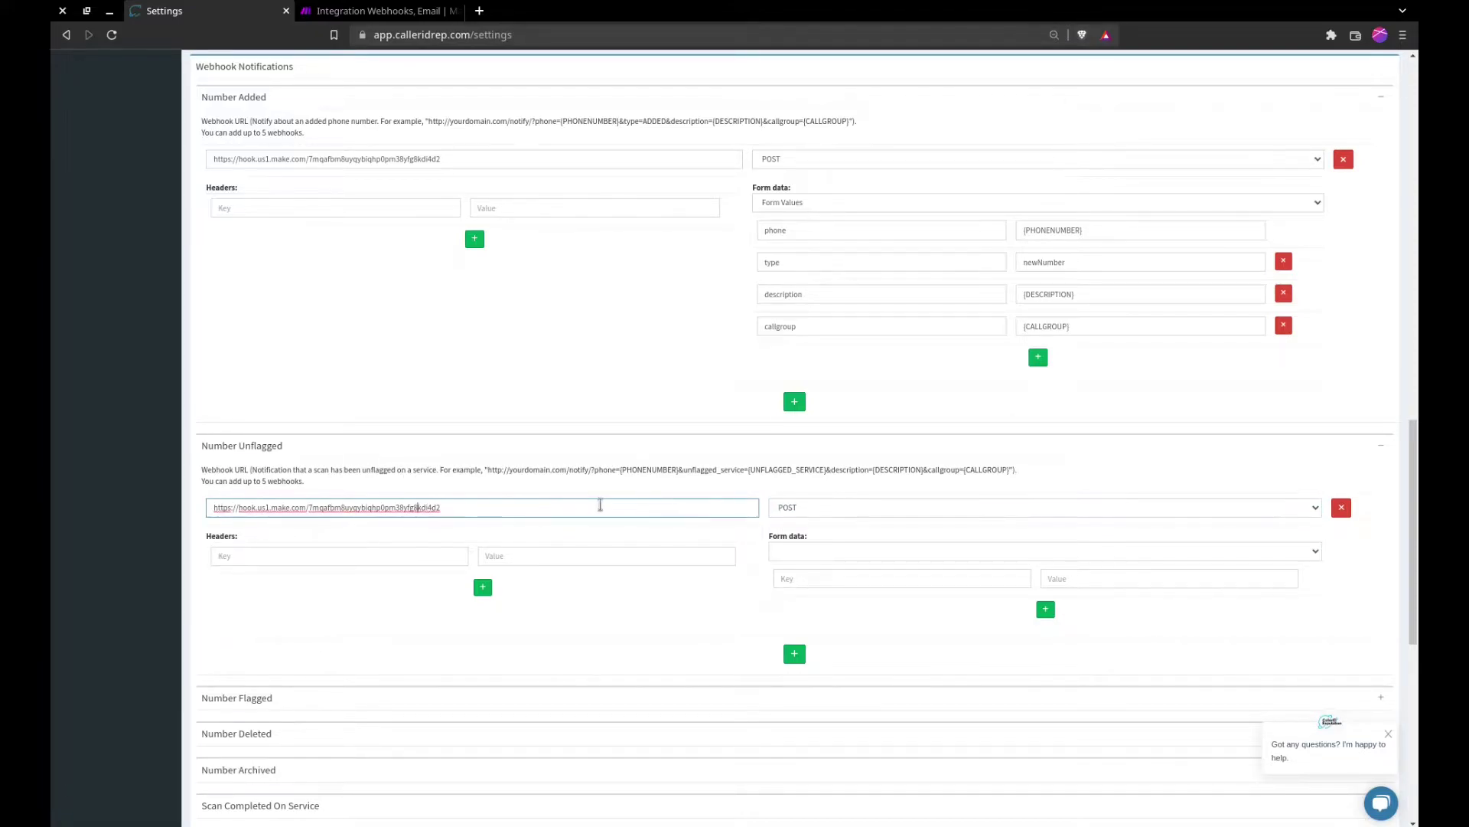
pyautogui.click(819, 508)
pyautogui.click(677, 620)
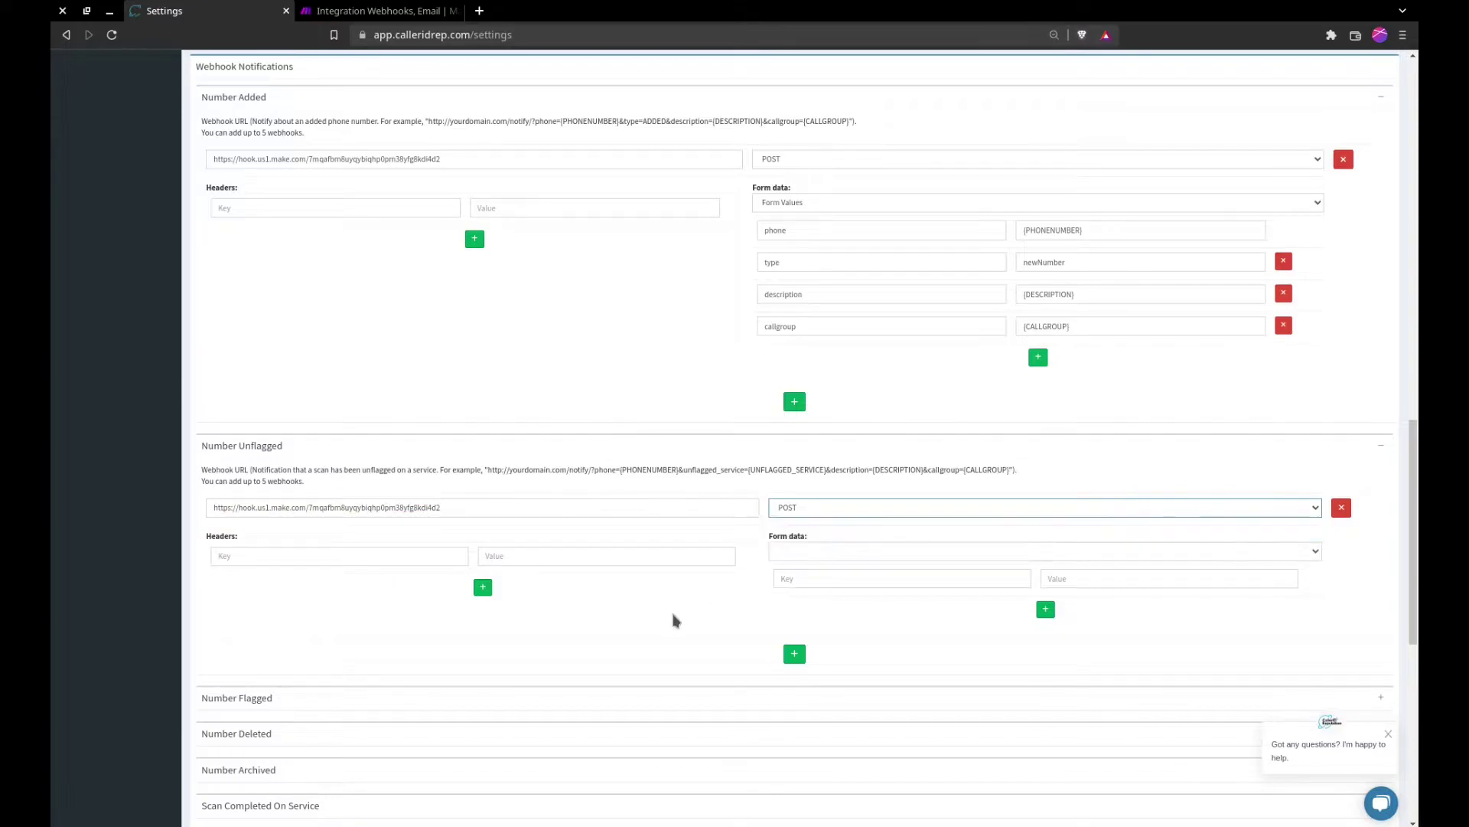
pyautogui.click(840, 552)
pyautogui.click(840, 569)
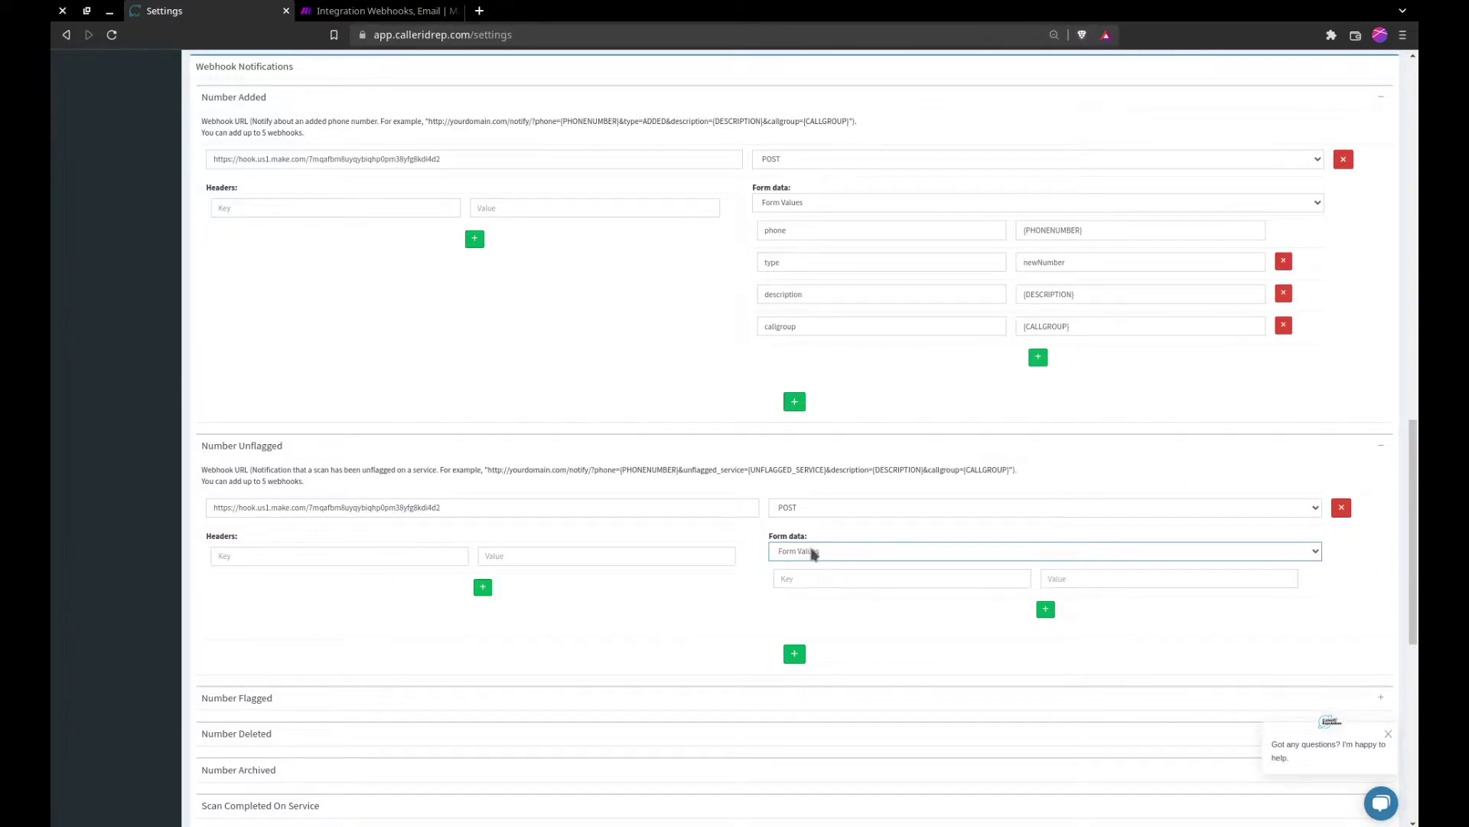
# Step: Paste phone as the first Number Unflagged key and add three more key/value rows
pyautogui.doubleClick(870, 230)
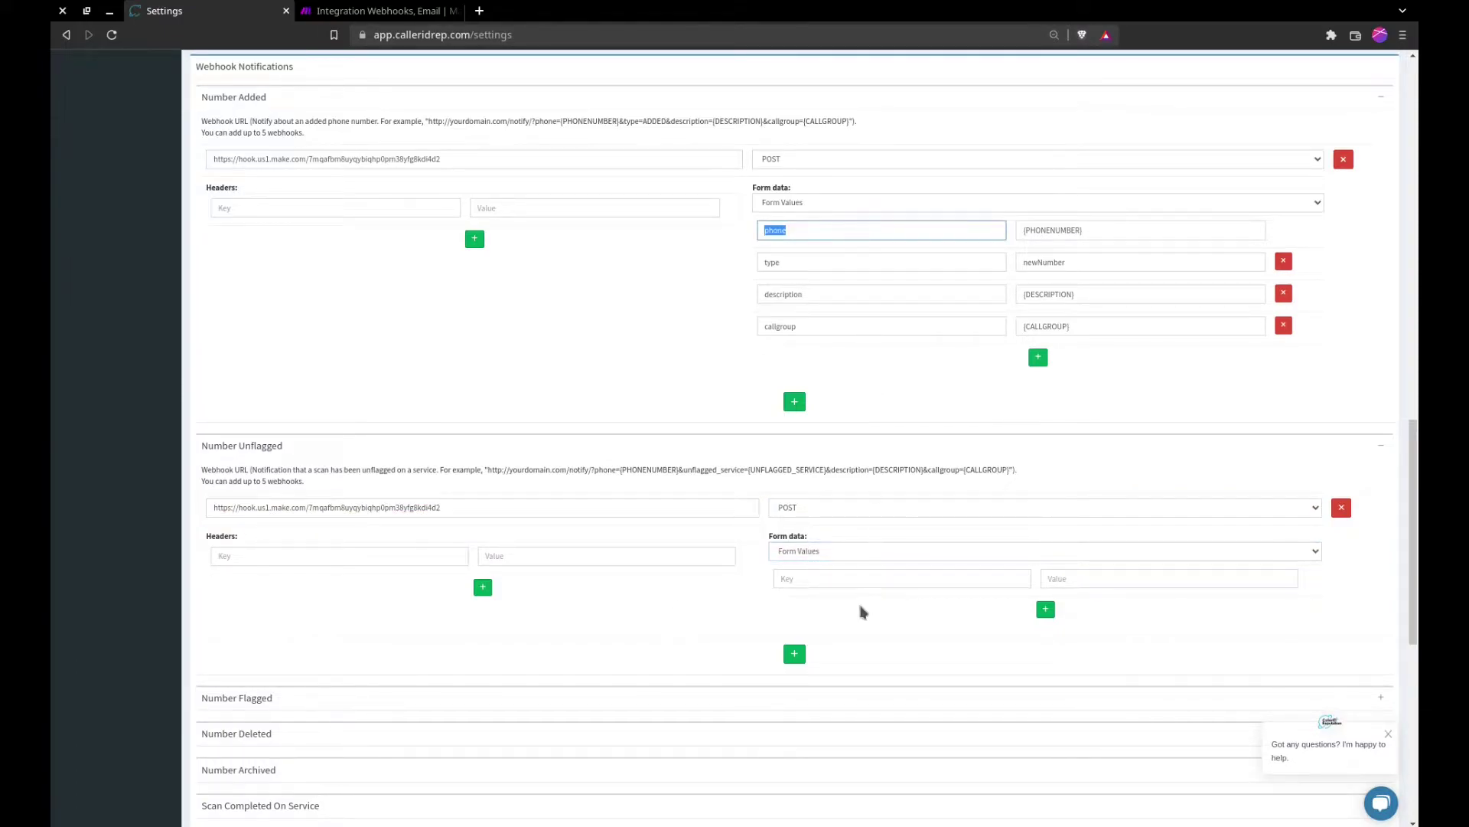
pyautogui.click(929, 582)
pyautogui.hotkey('ctrl', 'v')
pyautogui.click(1045, 609)
pyautogui.click(1041, 641)
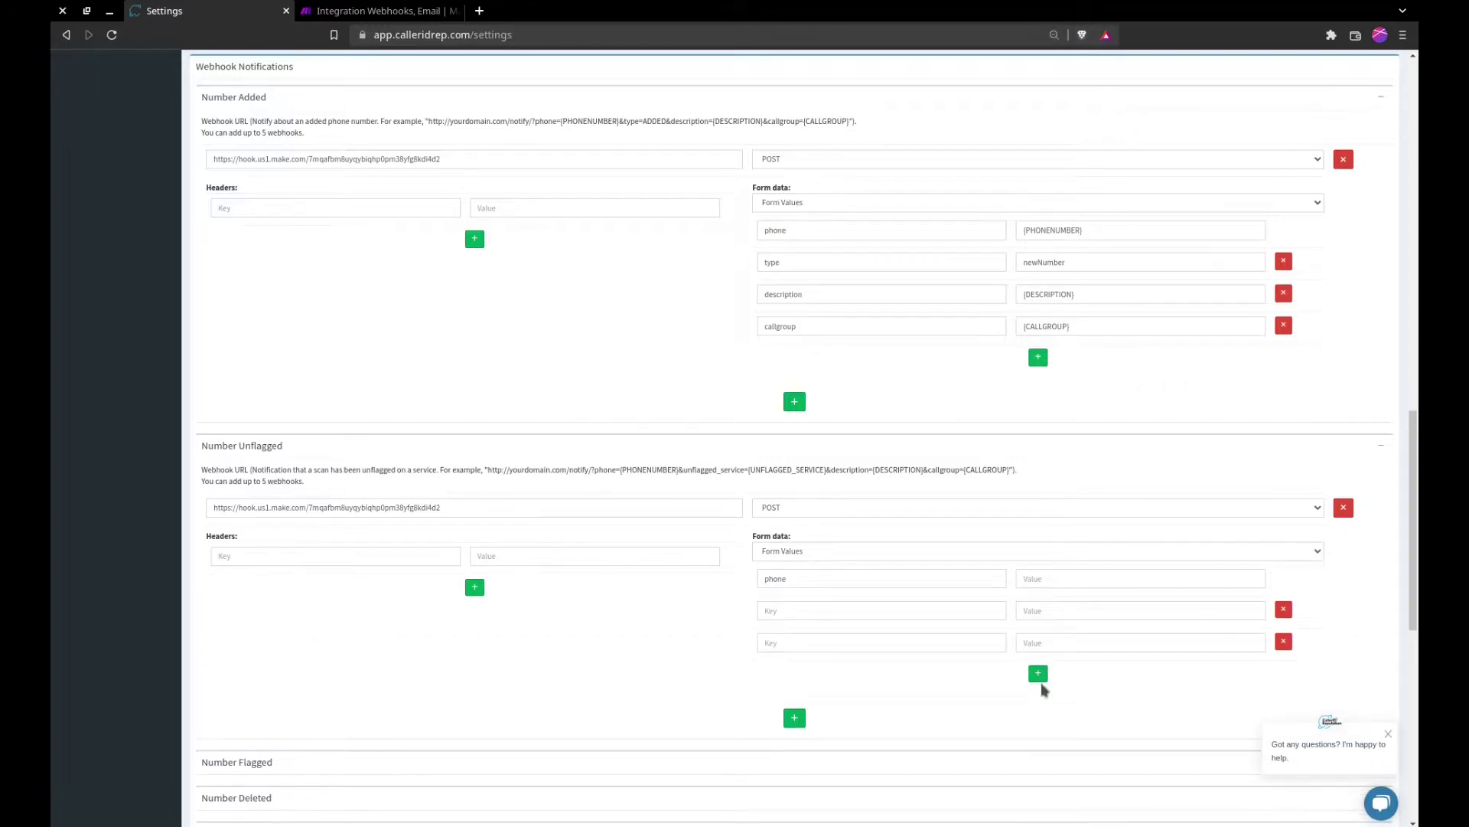
pyautogui.click(1038, 672)
# Step: Copy the type, description and callgroup keys from Number Added into the remaining Unflagged rows
pyautogui.doubleClick(863, 263)
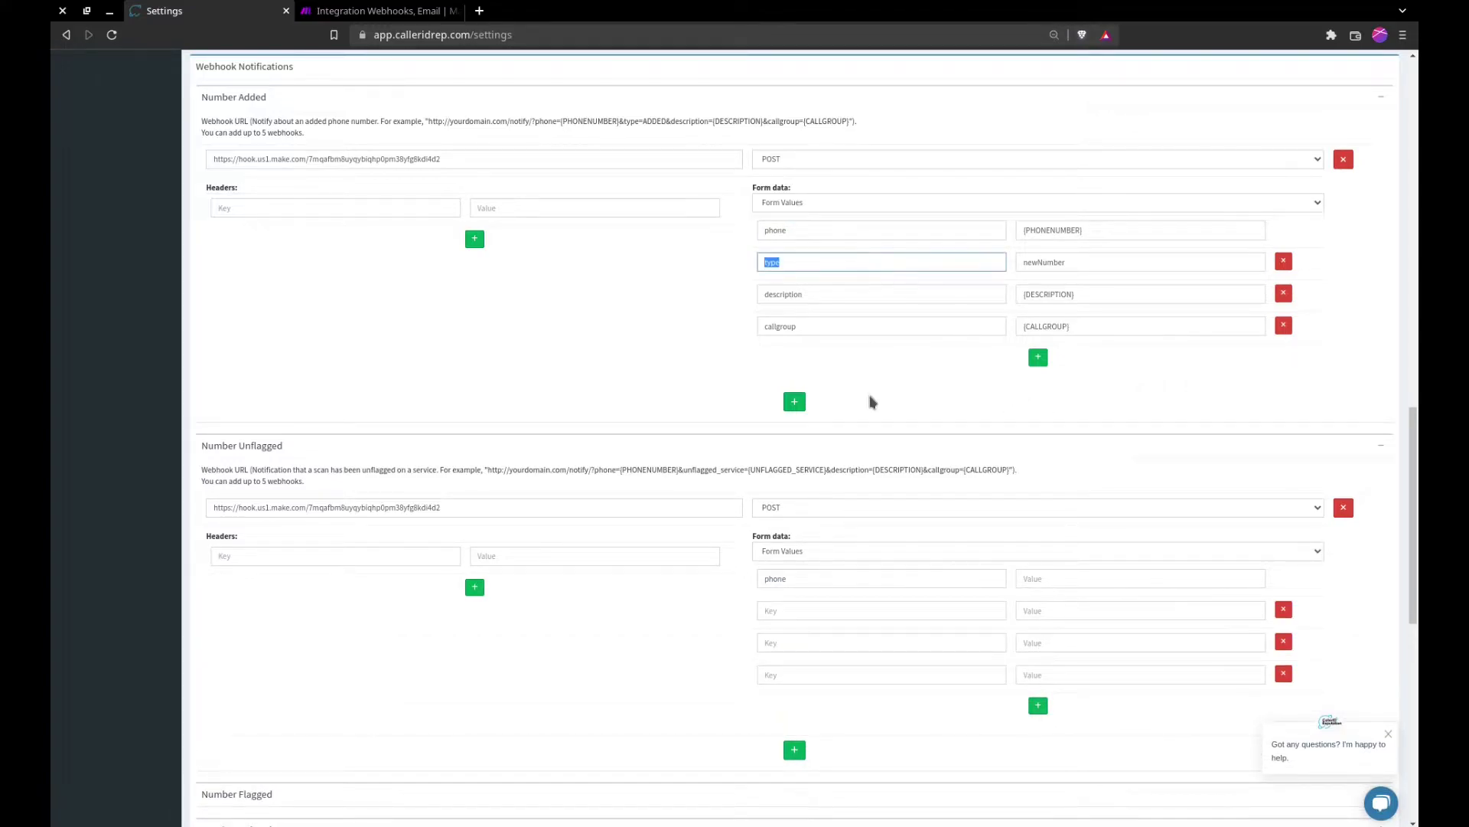
pyautogui.hotkey('ctrl', 'c')
pyautogui.click(849, 610)
pyautogui.hotkey('ctrl', 'v')
pyautogui.doubleClick(846, 294)
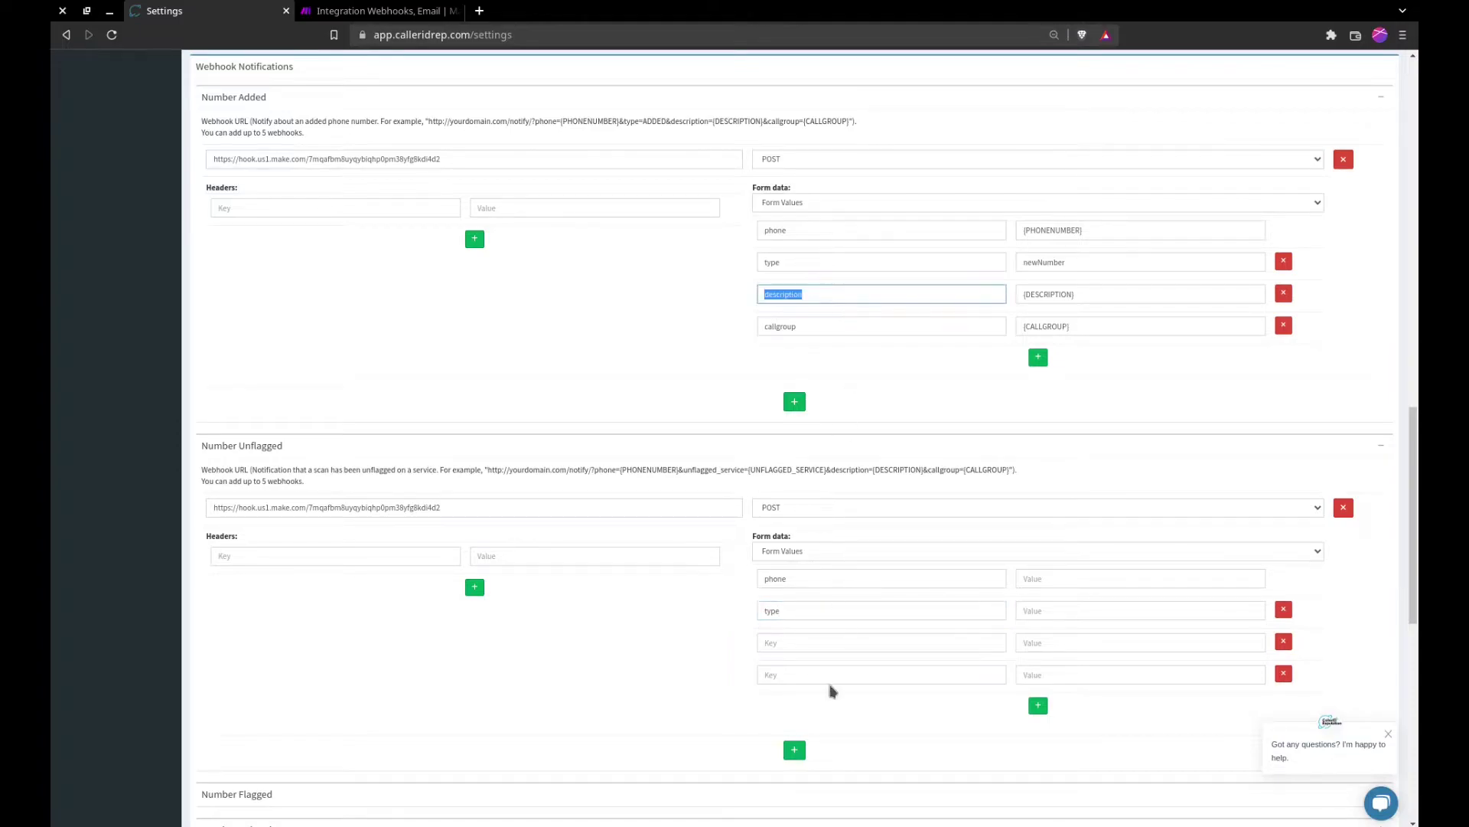
pyautogui.hotkey('ctrl', 'c')
pyautogui.click(804, 643)
pyautogui.hotkey('ctrl', 'v')
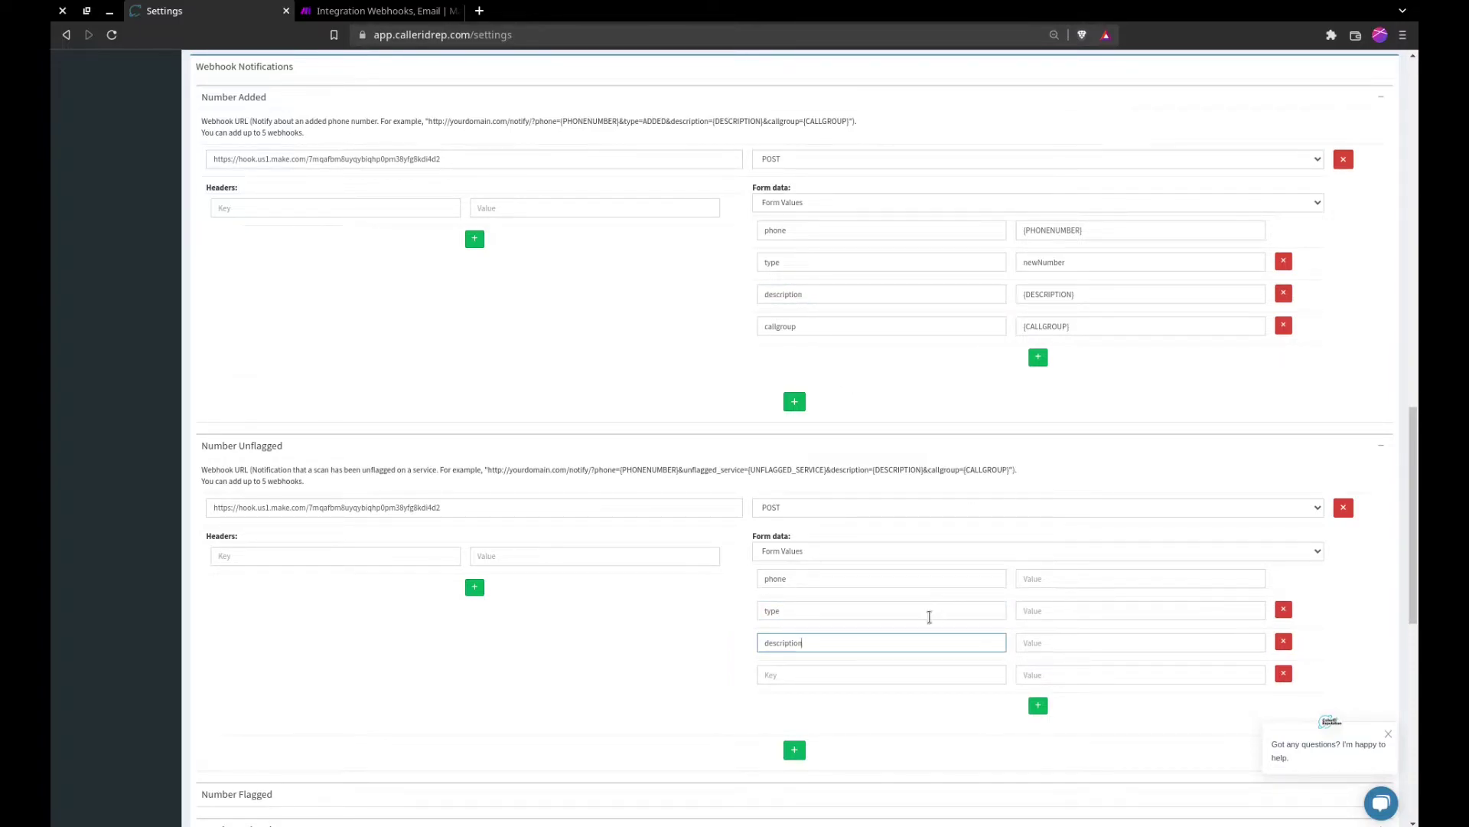
pyautogui.doubleClick(820, 326)
pyautogui.hotkey('ctrl', 'c')
pyautogui.click(834, 675)
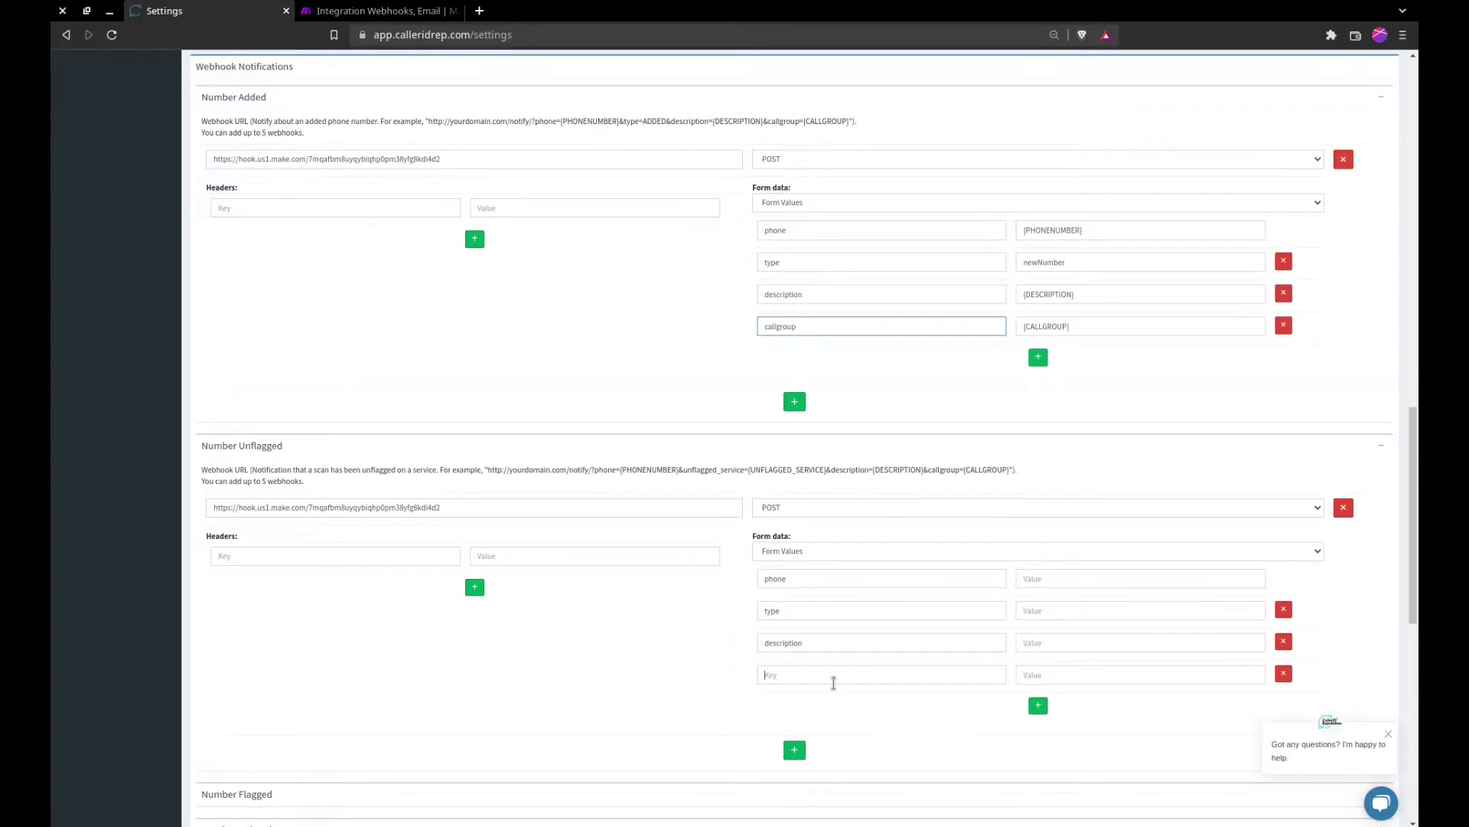
pyautogui.hotkey('ctrl', 'v')
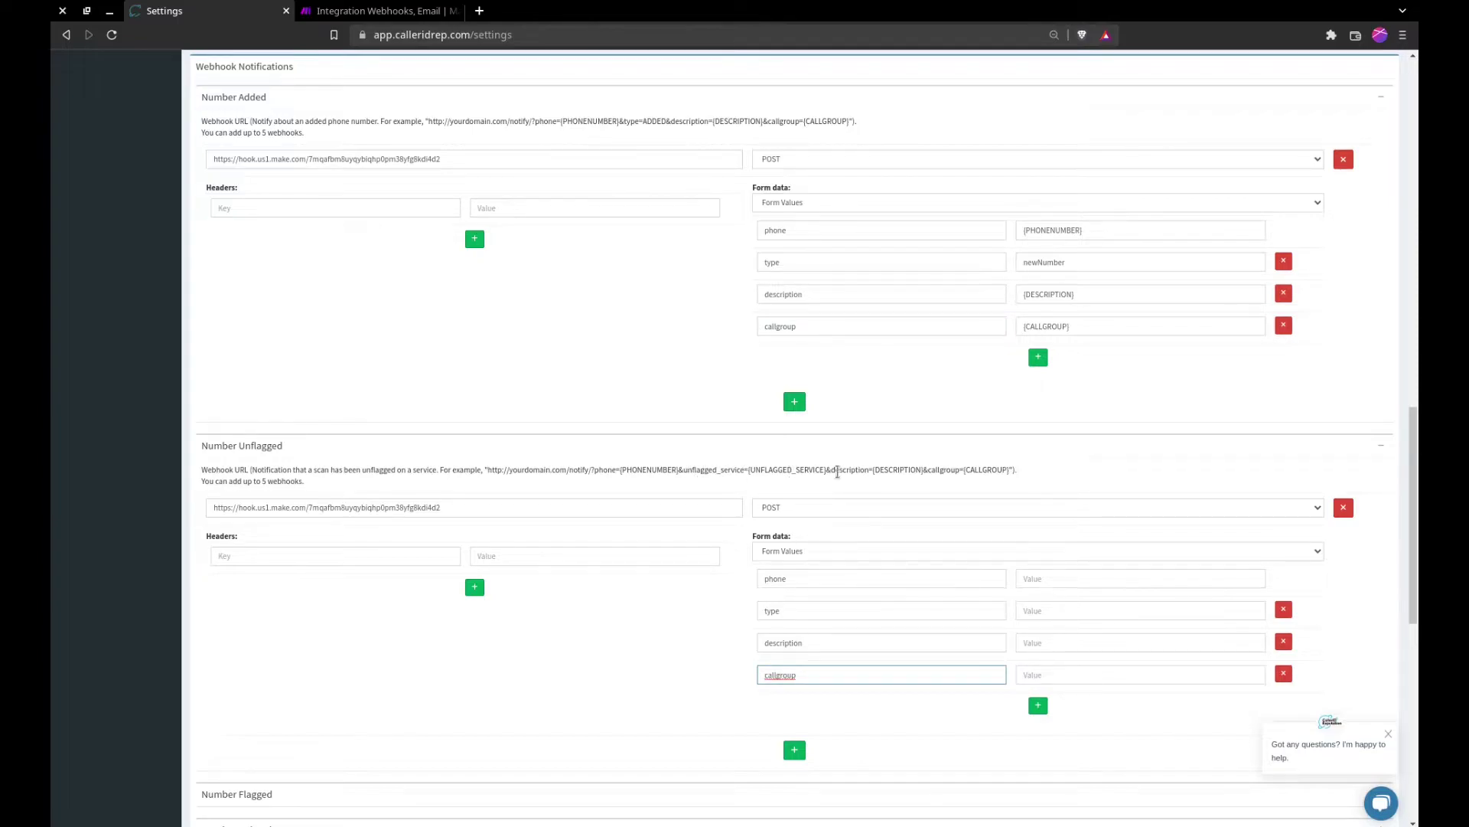
# Step: Add a fifth Number Unflagged row, unflagged_service, with value {UNFLAGGED_SERVICE}
pyautogui.scroll(-1, 830, 578)
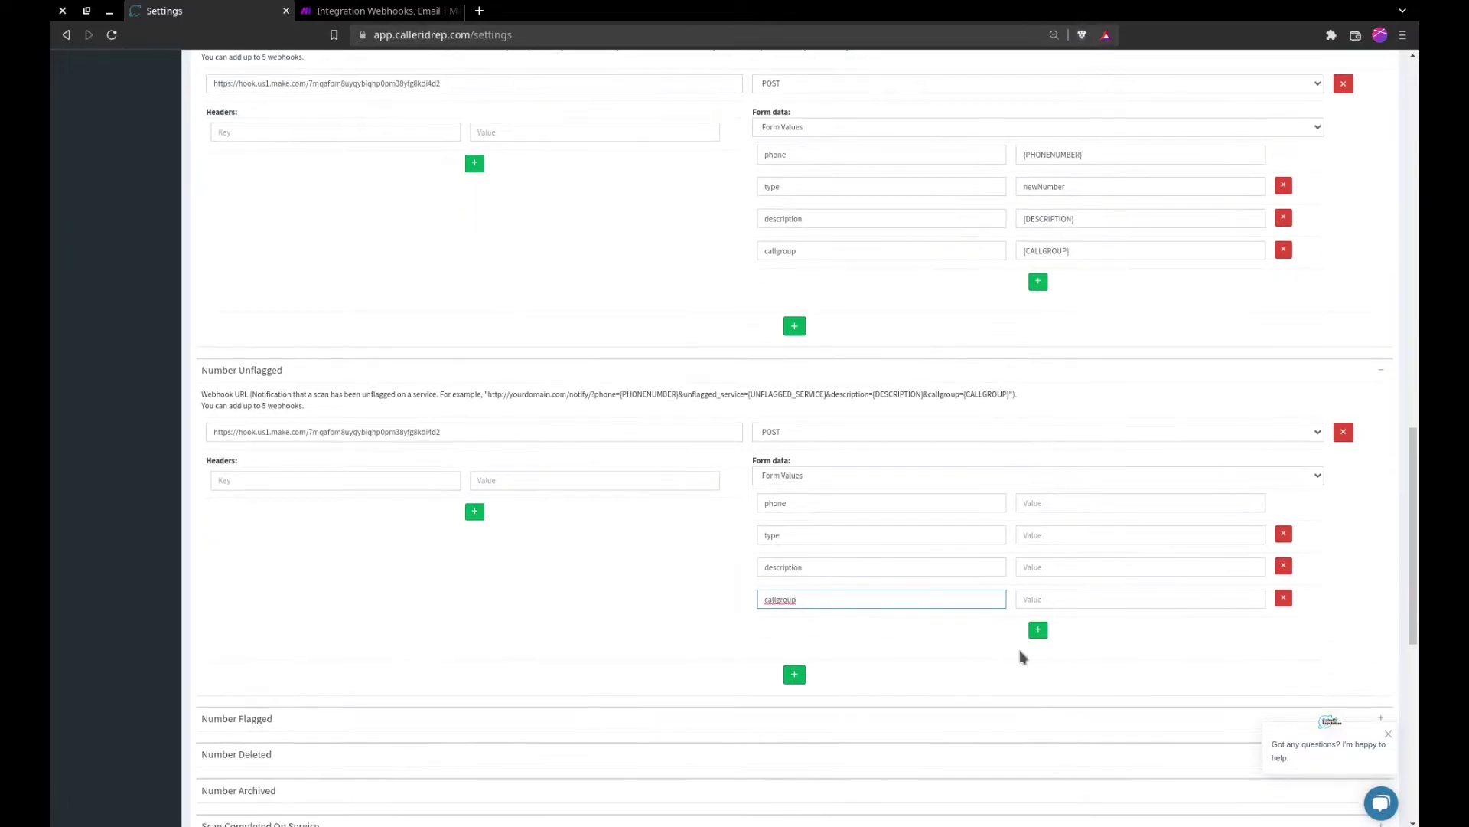
pyautogui.click(1035, 635)
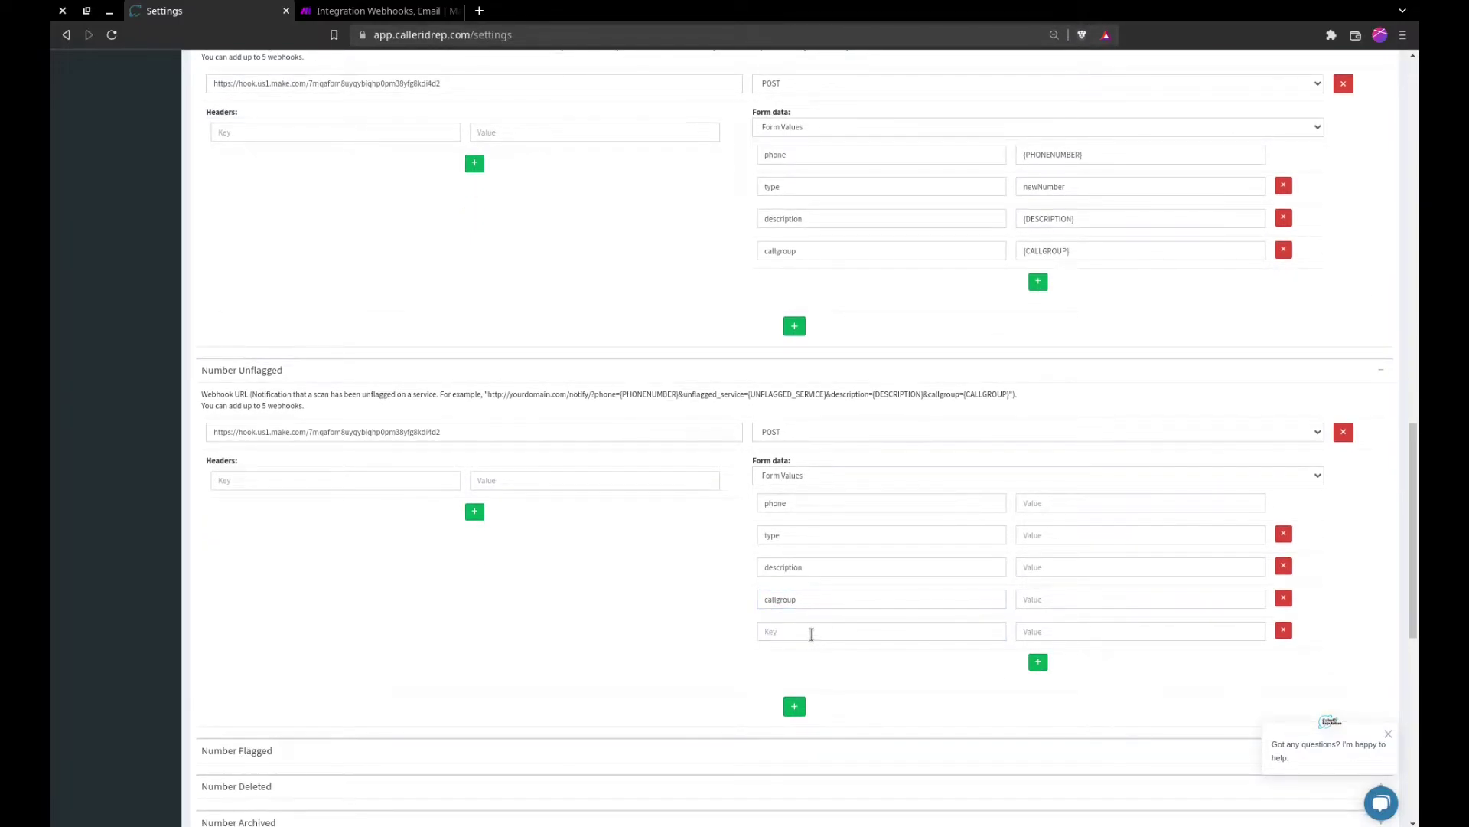
pyautogui.click(811, 632)
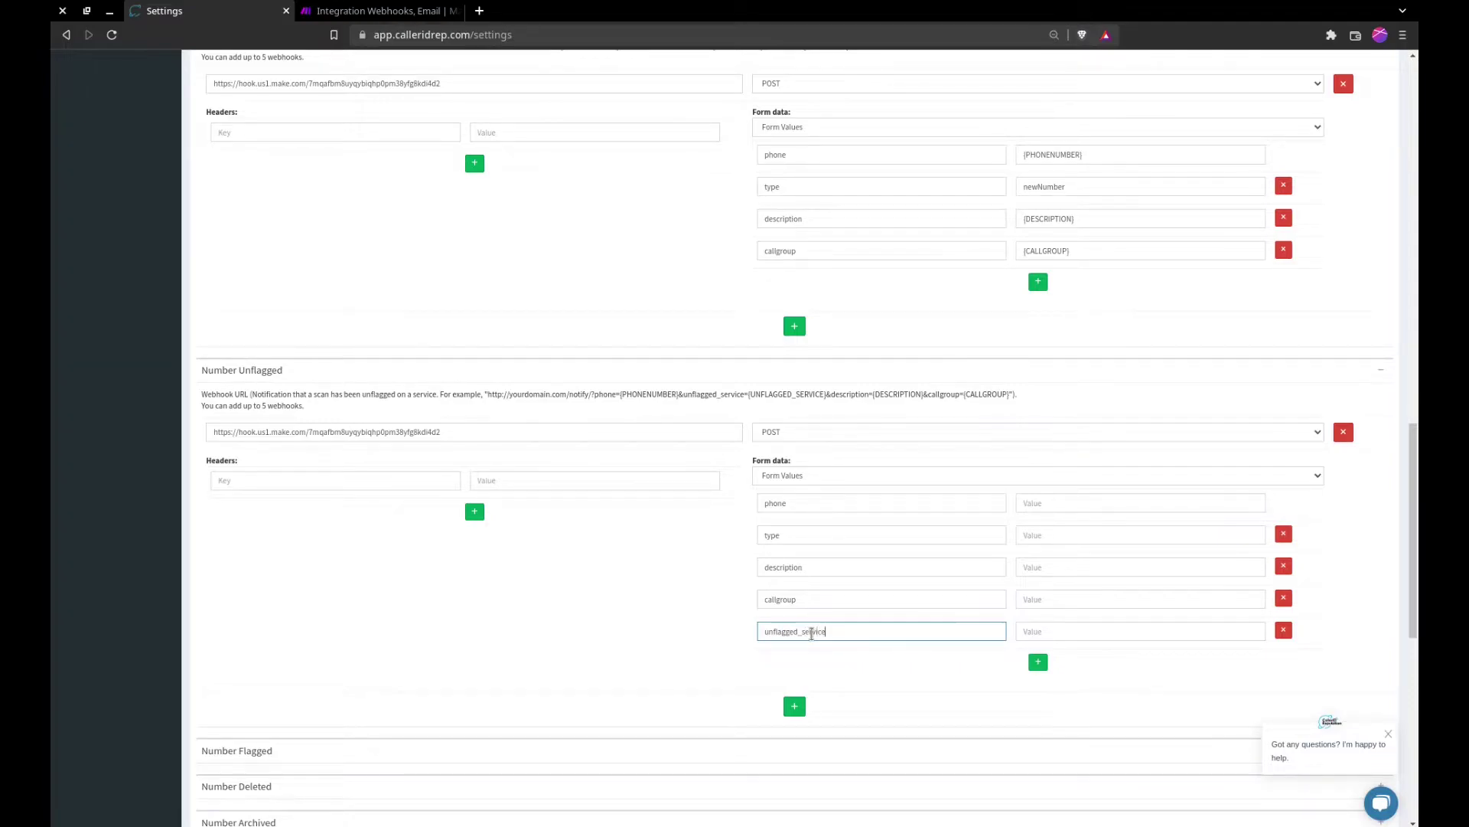
pyautogui.press('Tab')
pyautogui.write('{')
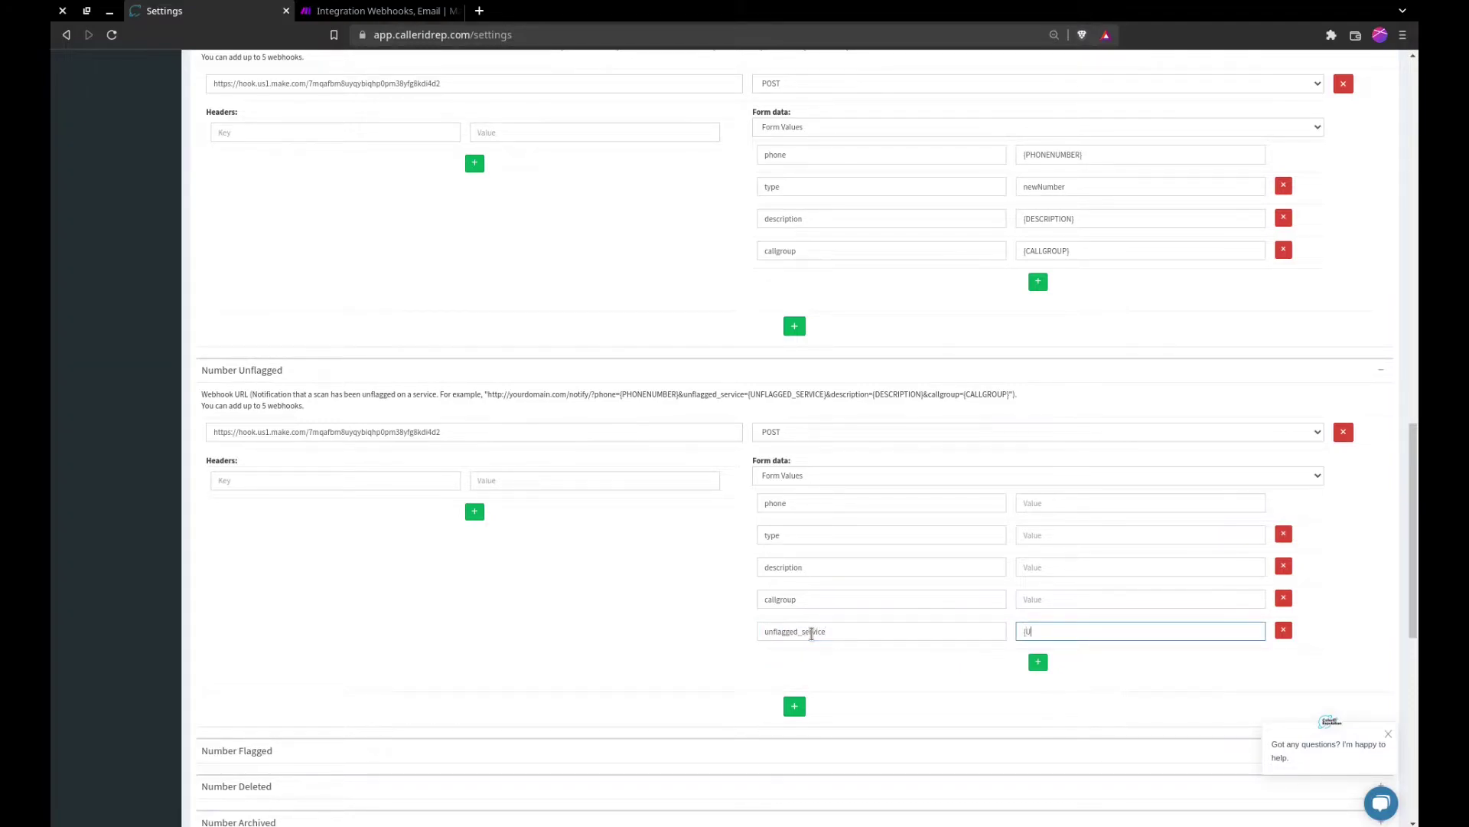
pyautogui.write('UNFLAGGED_SERVICE}')
# Step: Copy {PHONENUMBER}, {DESCRIPTION} and {CALLGROUP} from Number Added into the matching Unflagged values
pyautogui.tripleClick(1064, 156)
pyautogui.hotkey('ctrl', 'c')
pyautogui.click(1073, 503)
pyautogui.hotkey('ctrl', 'v')
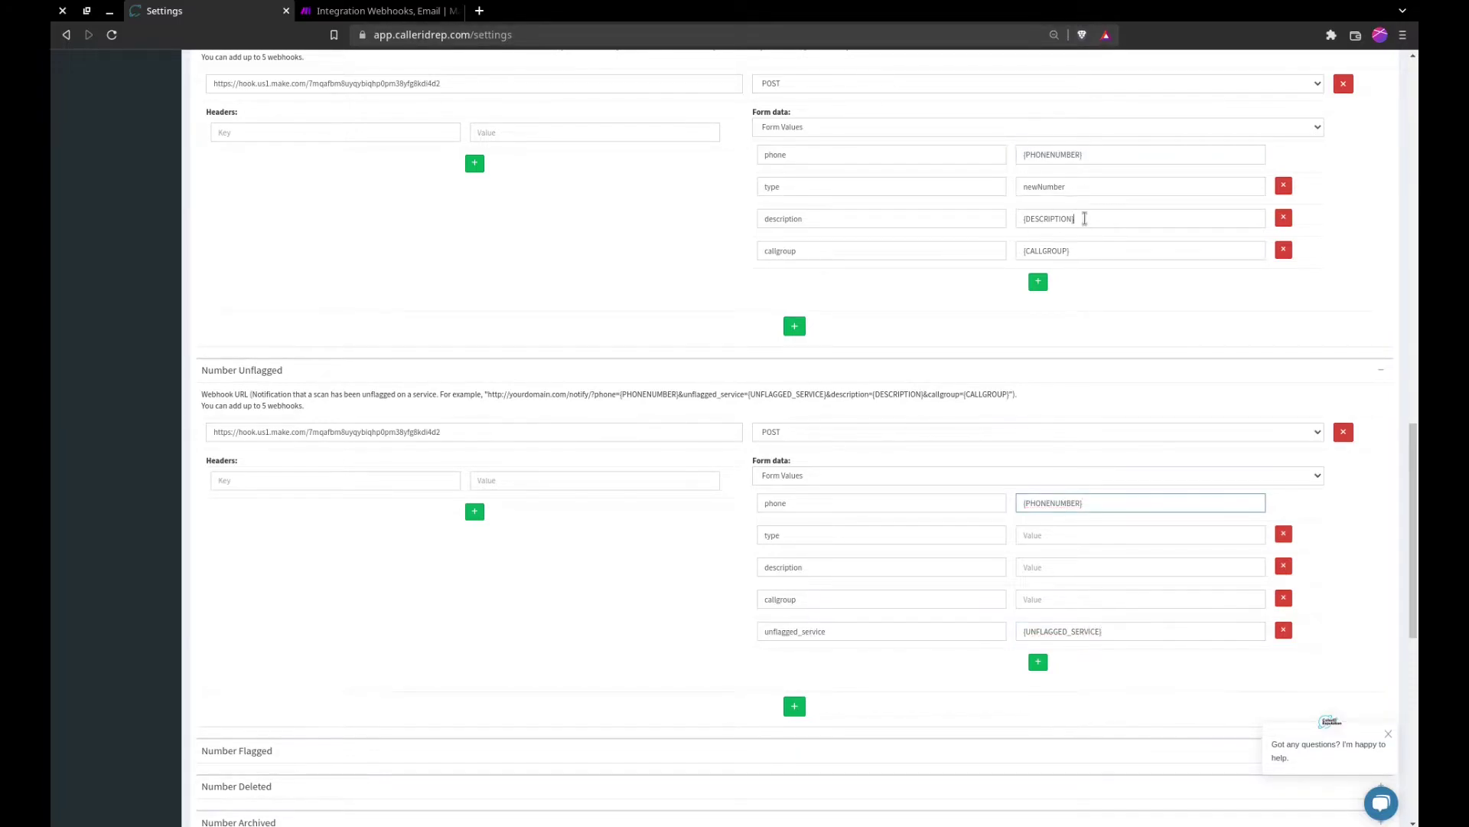
pyautogui.tripleClick(1085, 219)
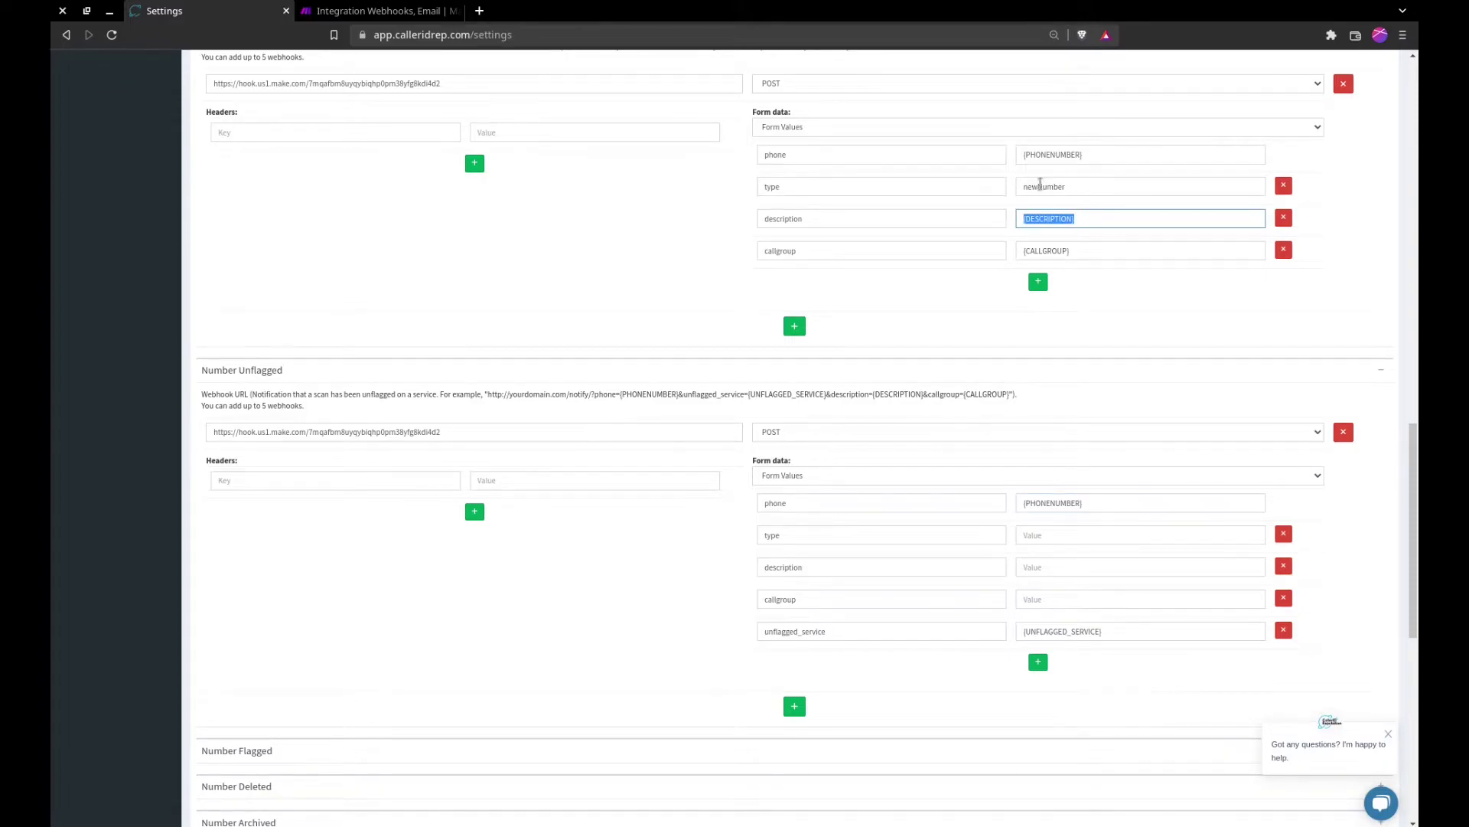
pyautogui.hotkey('ctrl', 'c')
pyautogui.click(1031, 567)
pyautogui.hotkey('ctrl', 'v')
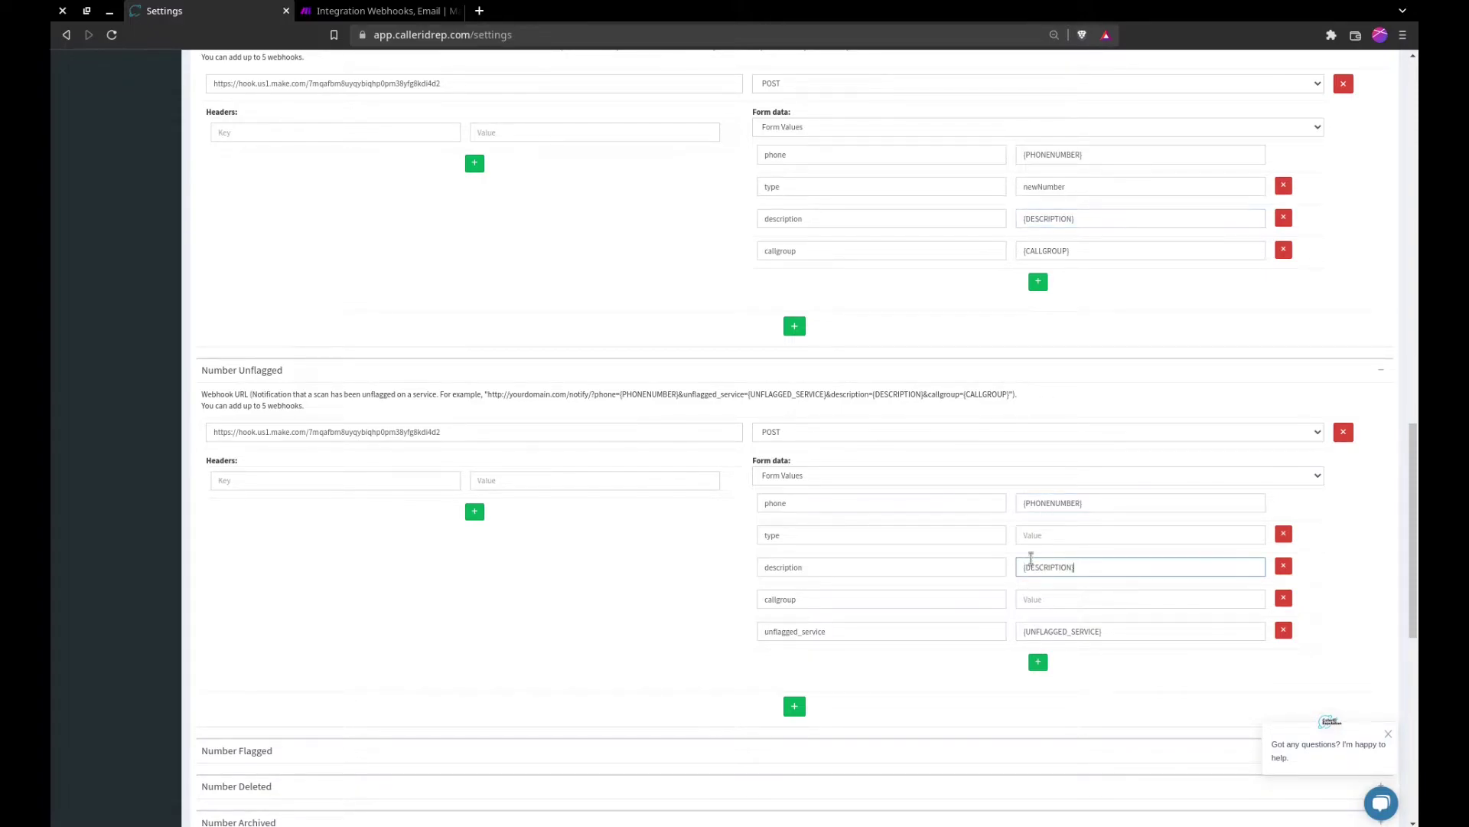
pyautogui.tripleClick(1046, 252)
pyautogui.hotkey('ctrl', 'c')
pyautogui.click(1048, 599)
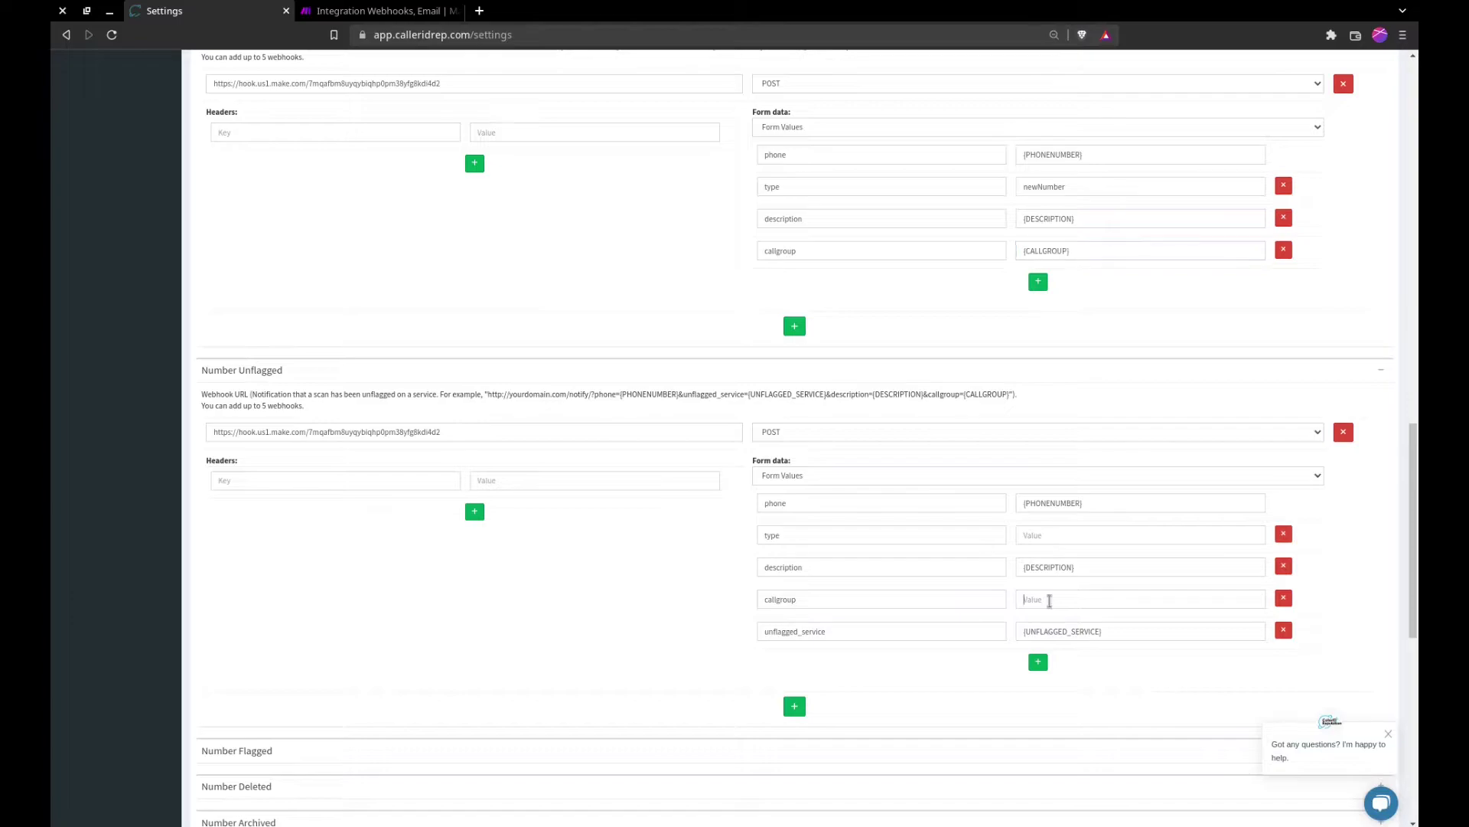
pyautogui.hotkey('ctrl', 'v')
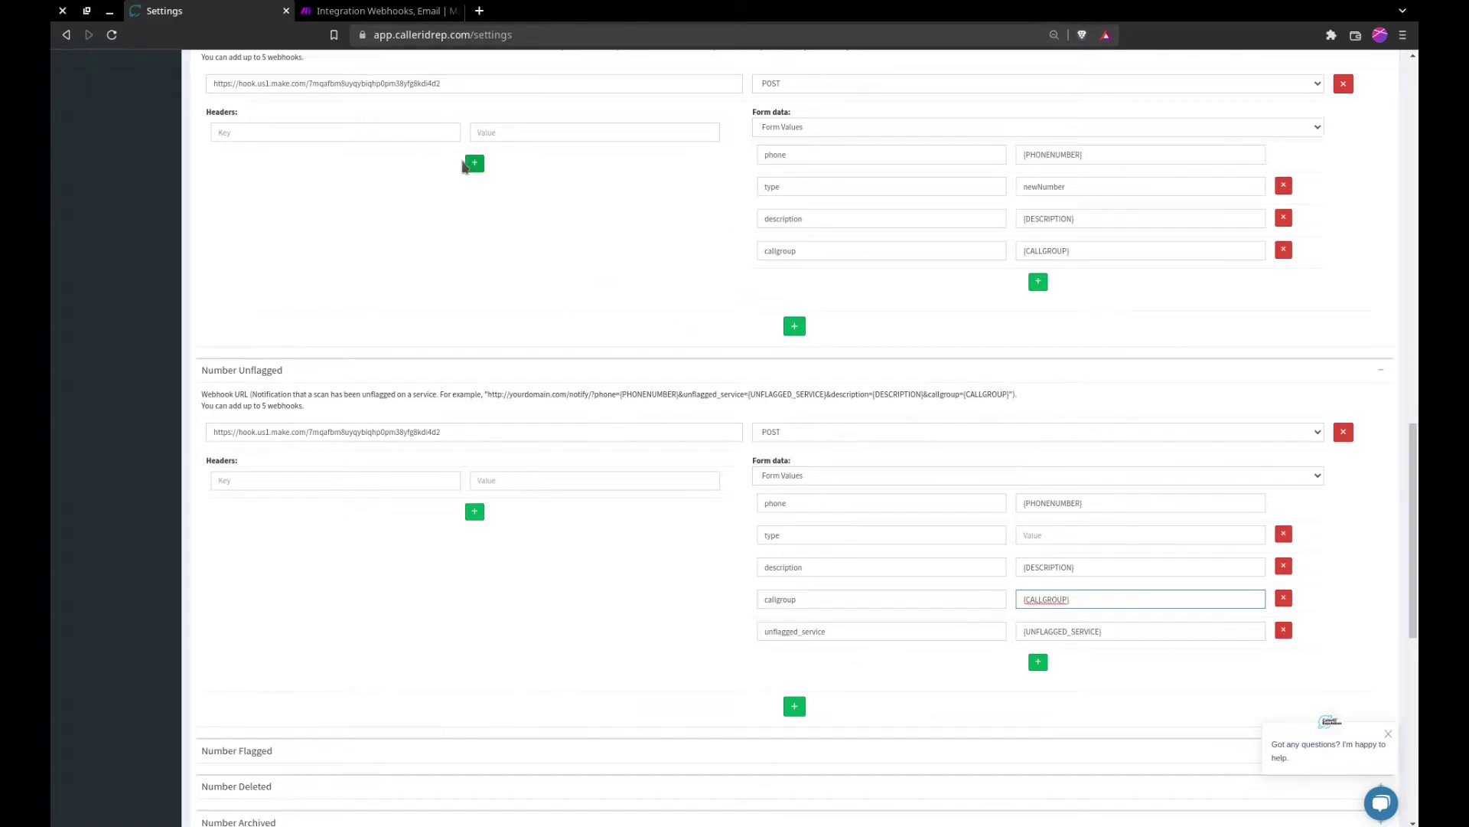
pyautogui.scroll(1, 481, 456)
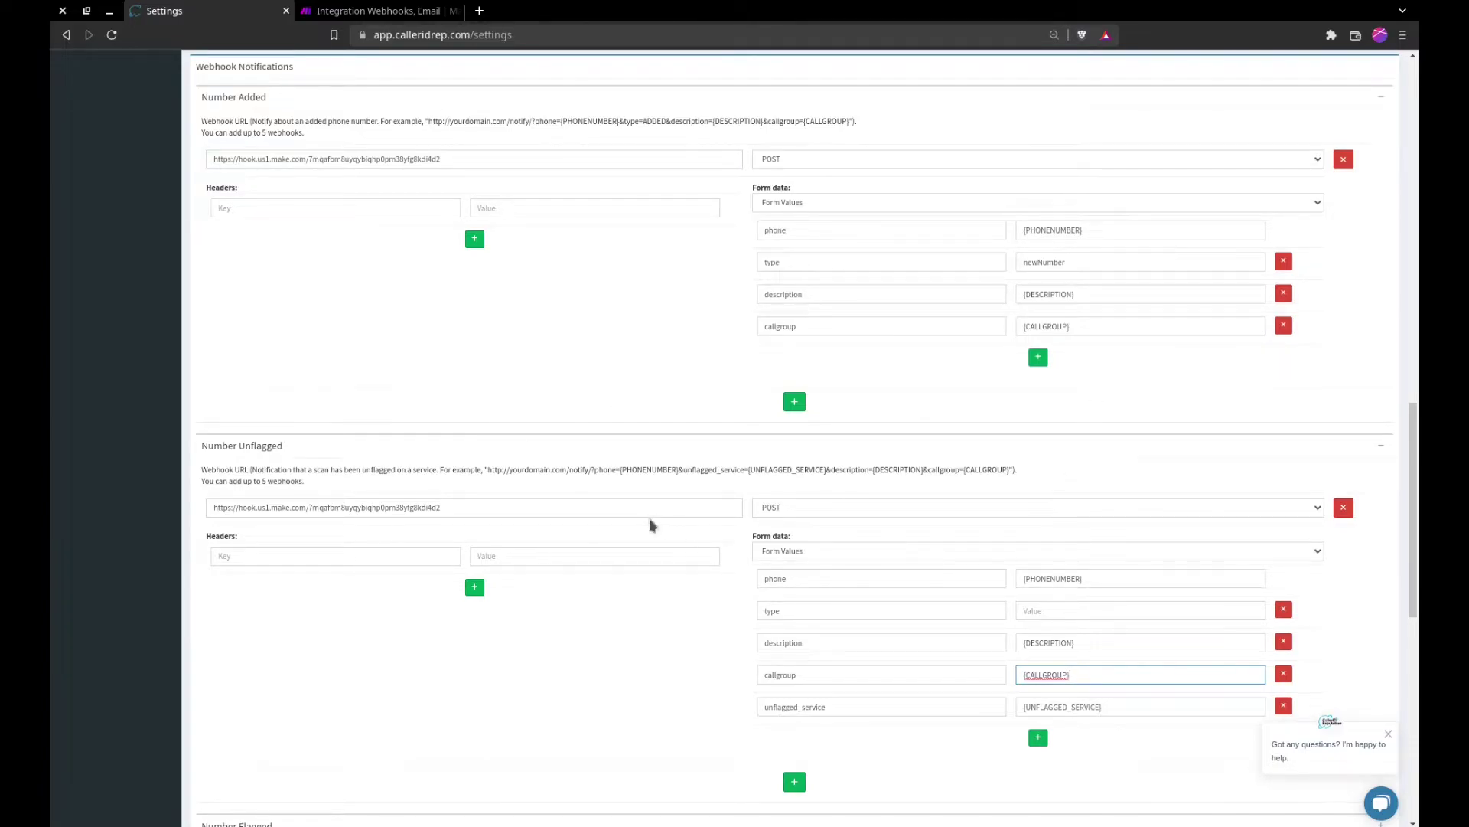
pyautogui.scroll(-1, 651, 525)
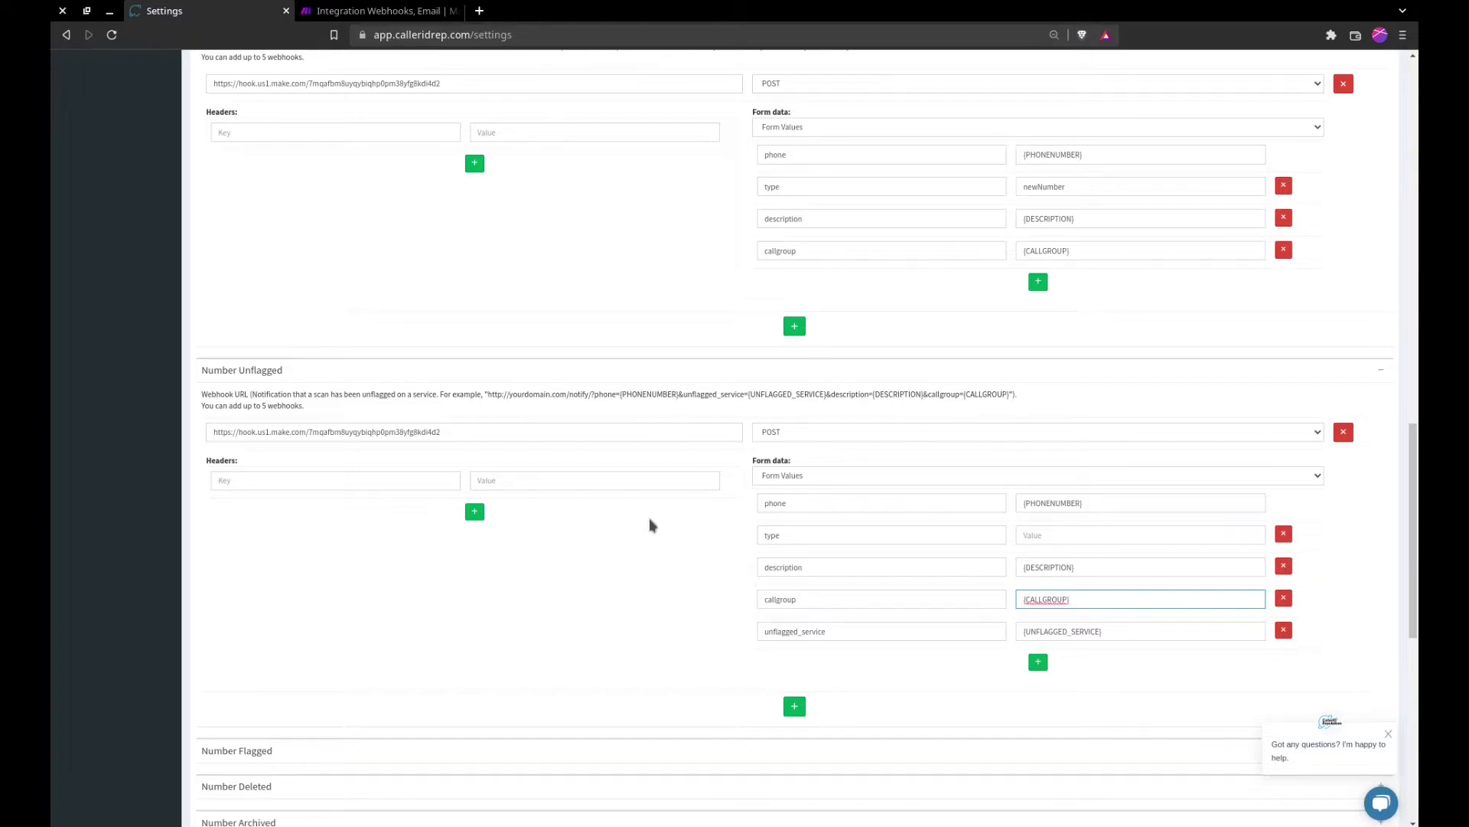
# Step: Set the Number Unflagged type value to unflag and save the webhooks
pyautogui.click(1098, 536)
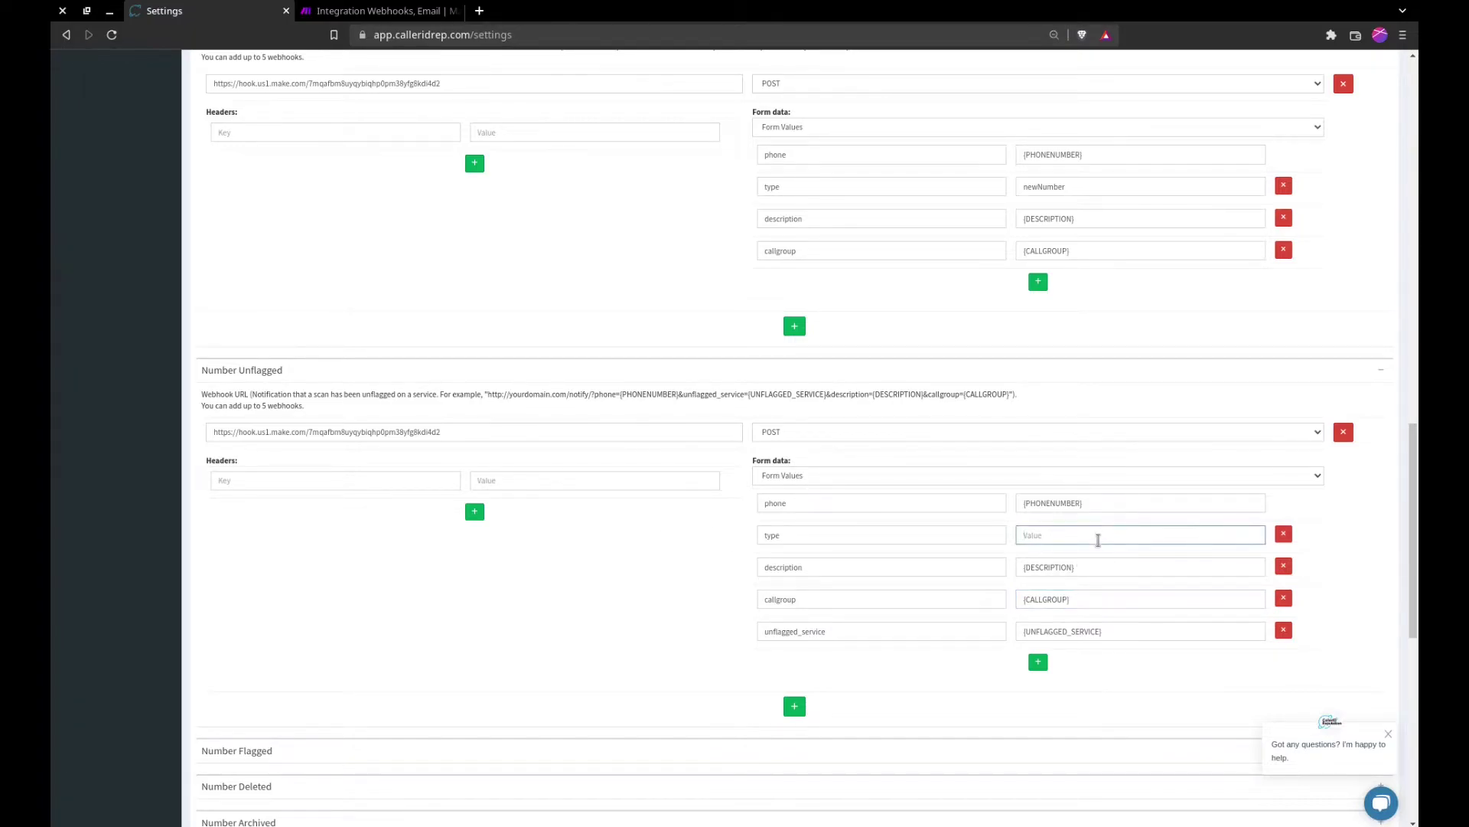
pyautogui.write('unflag')
pyautogui.scroll(-3, 688, 535)
pyautogui.click(236, 790)
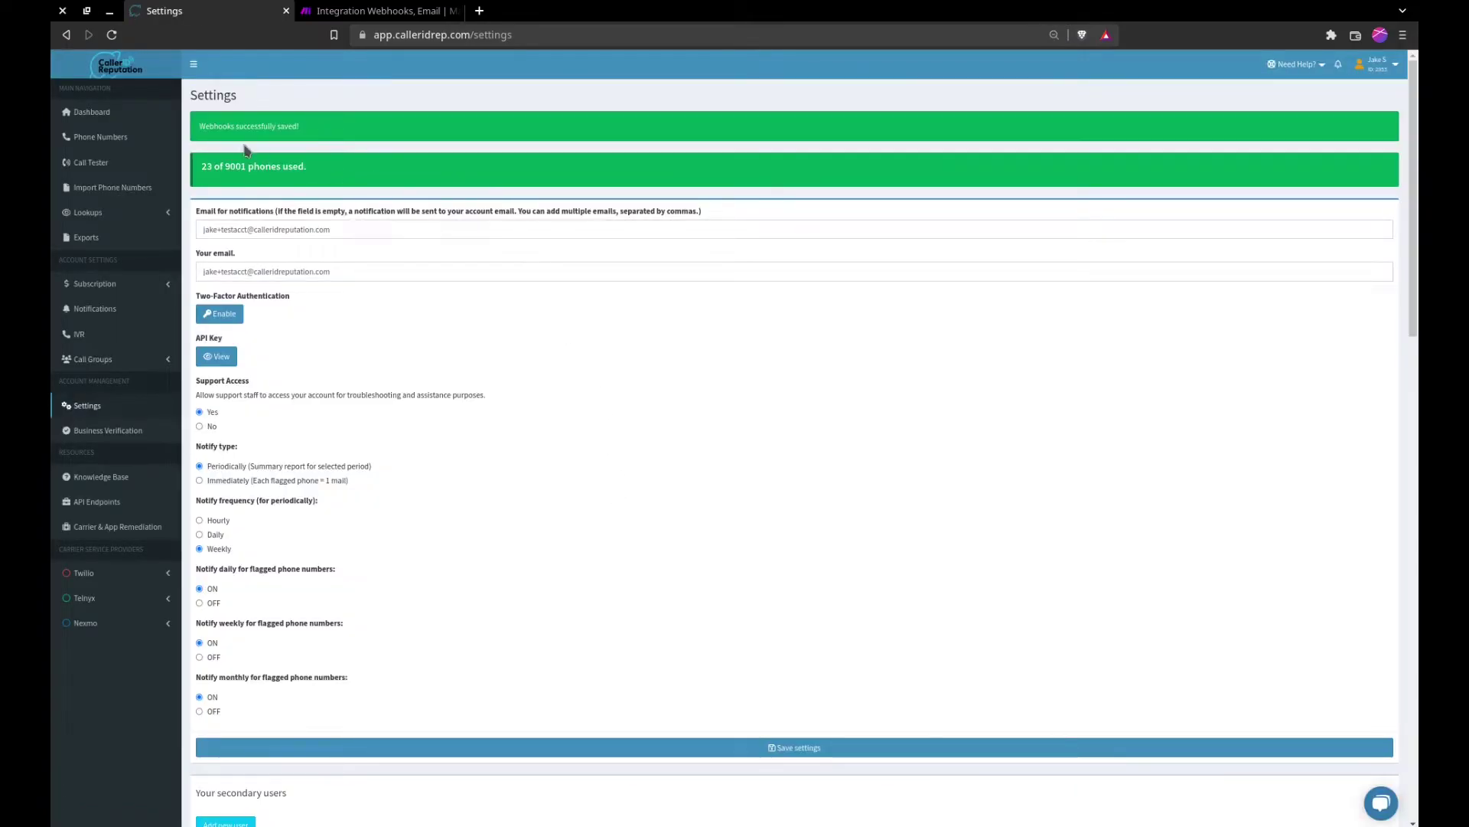
# Step: In the Make scenario, unlink Webhooks from Email and insert a Flow Control Router between them
pyautogui.click(358, 12)
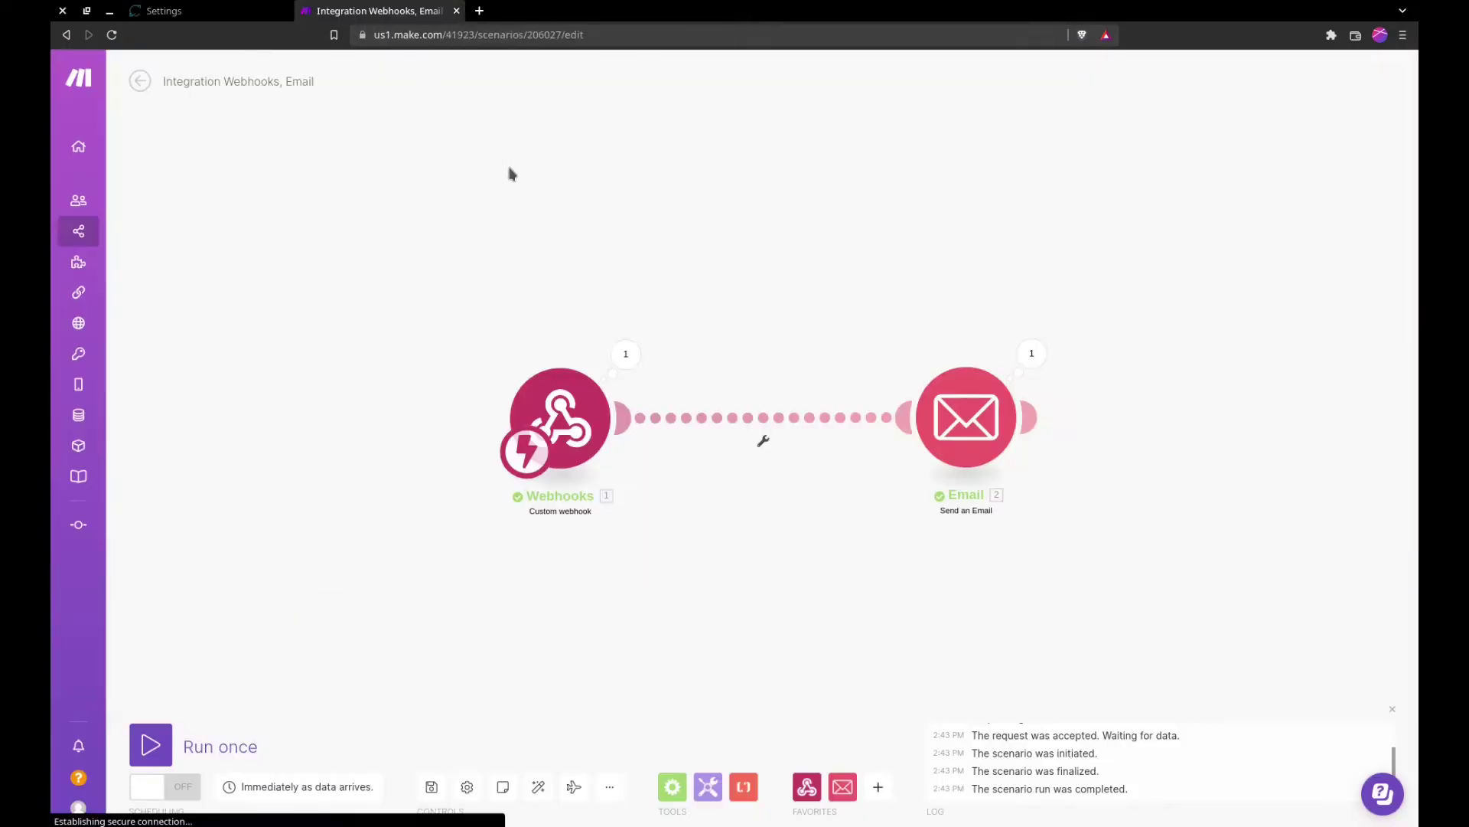
pyautogui.click(770, 423)
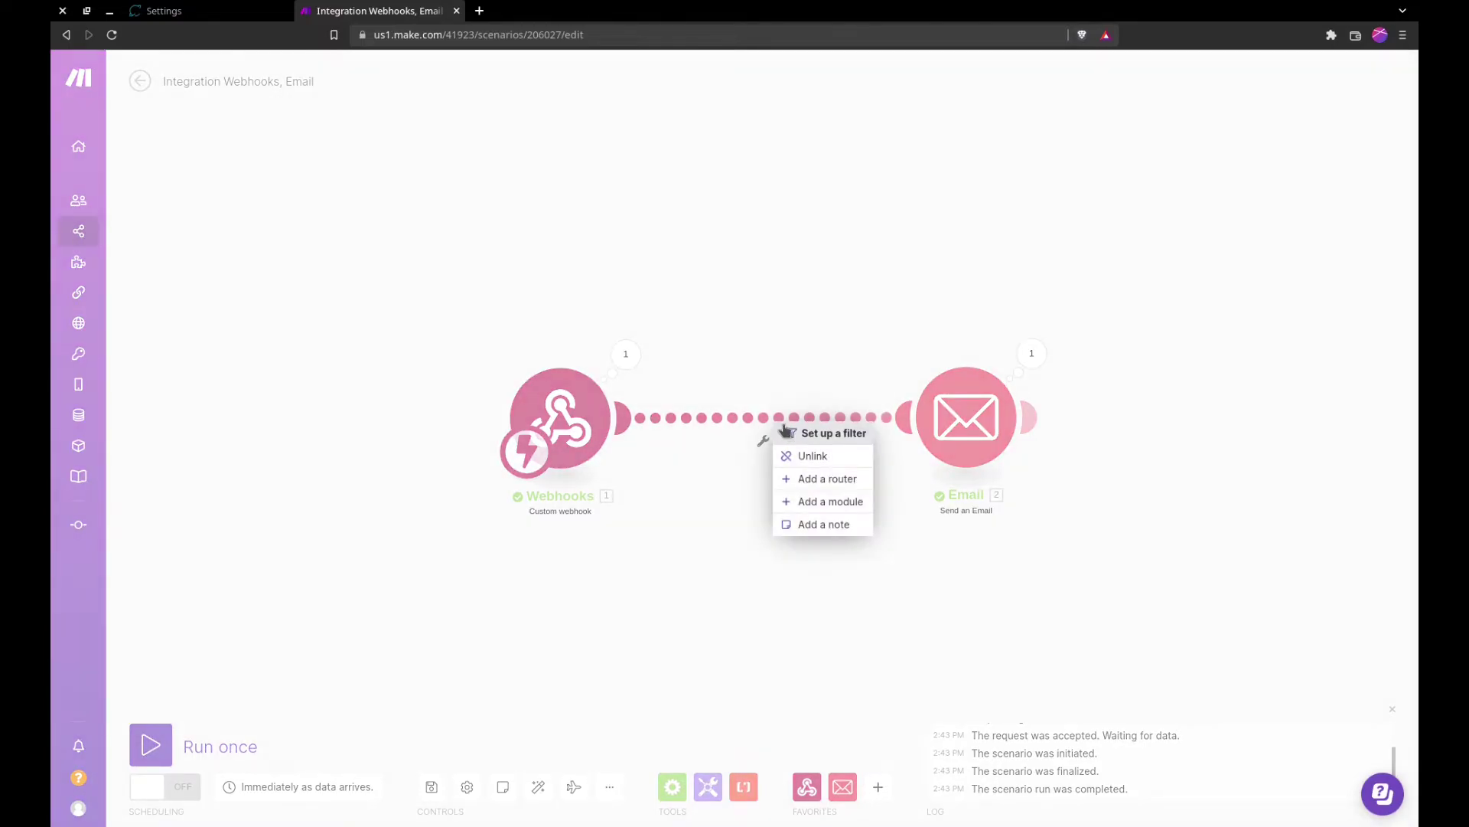
pyautogui.click(802, 457)
pyautogui.moveTo(605, 442); pyautogui.dragTo(448, 442)
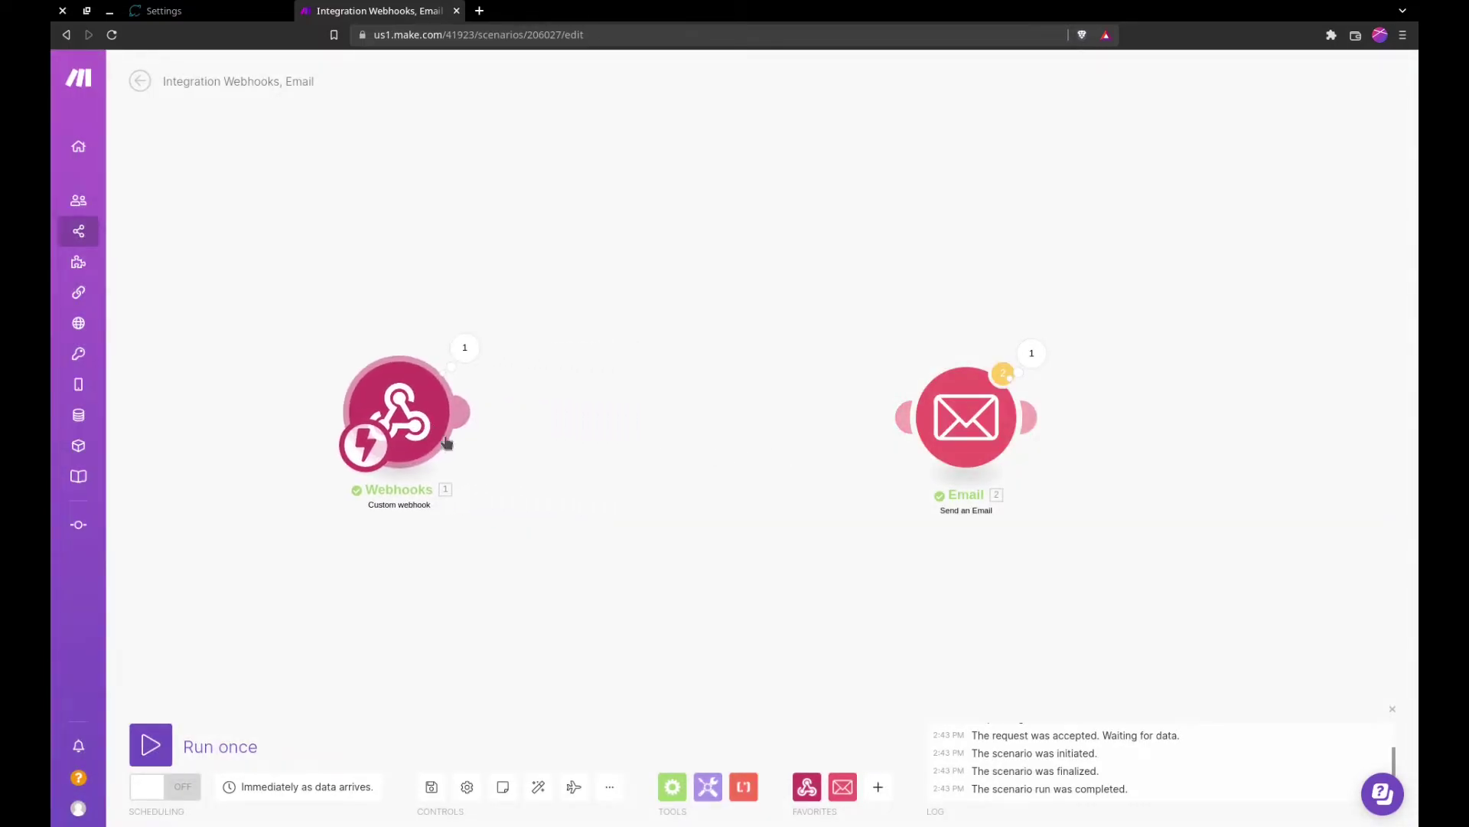
pyautogui.click(672, 786)
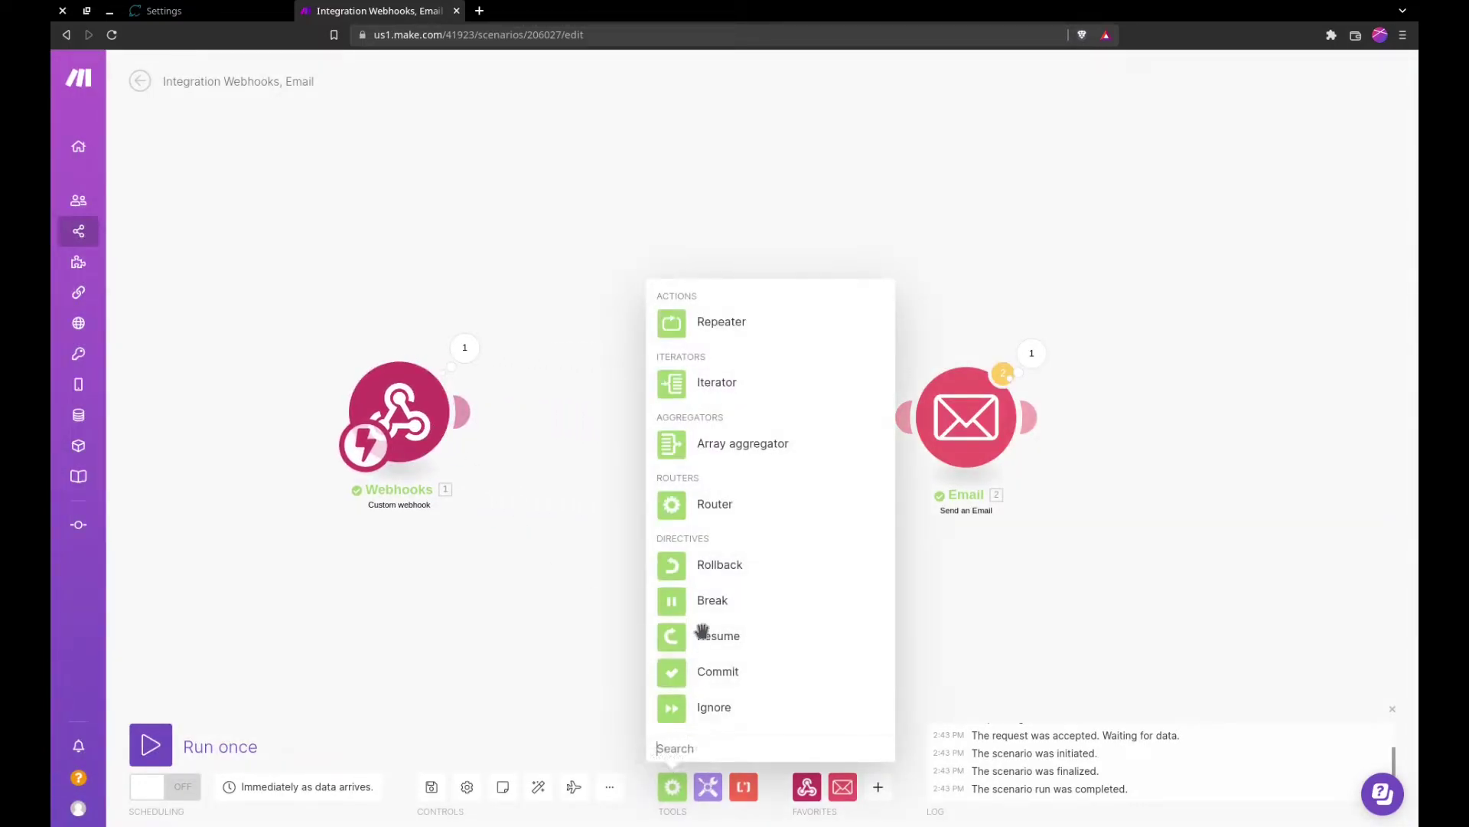
pyautogui.click(691, 508)
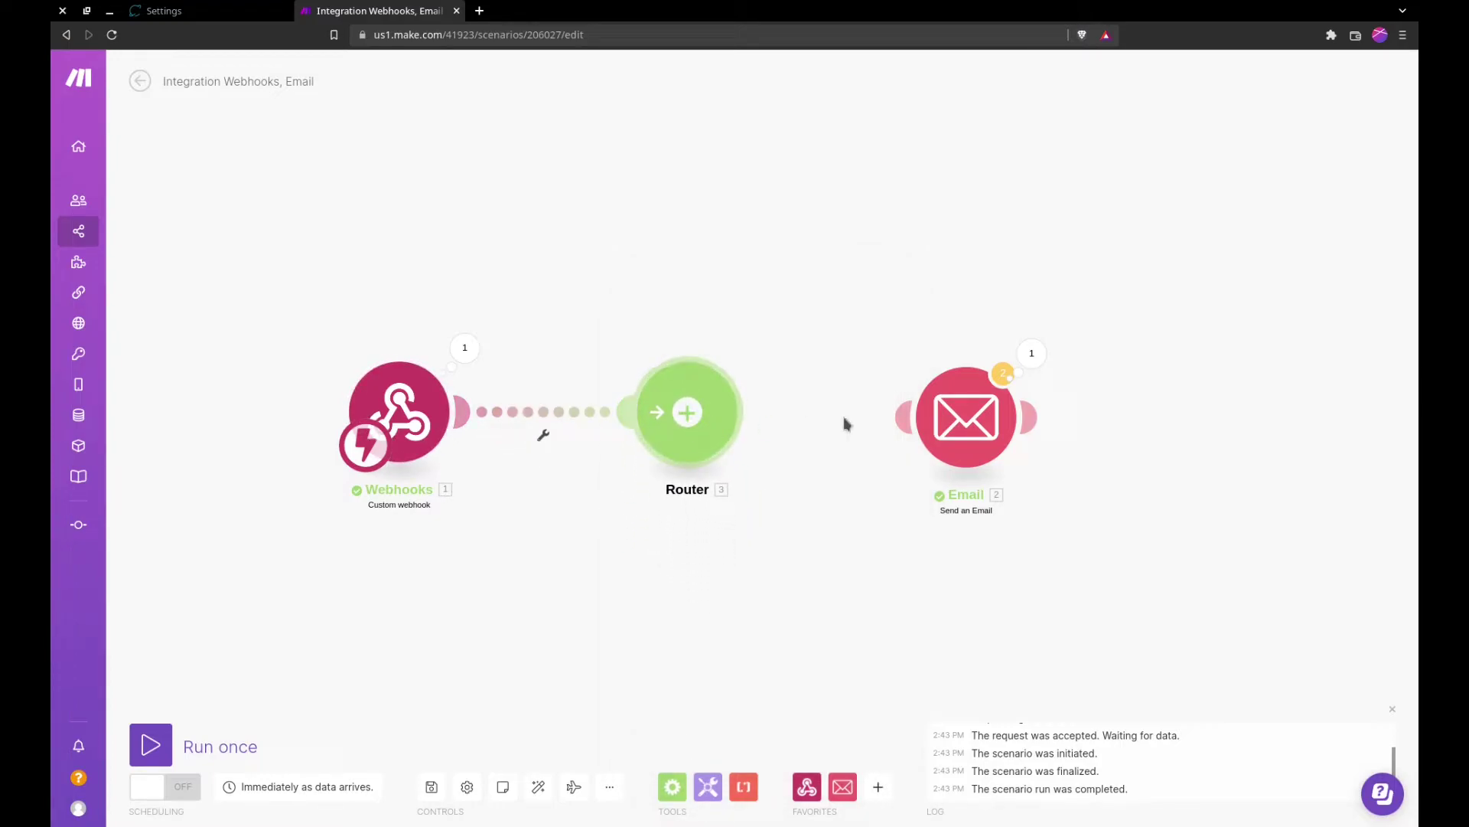
pyautogui.moveTo(906, 415); pyautogui.dragTo(728, 419)
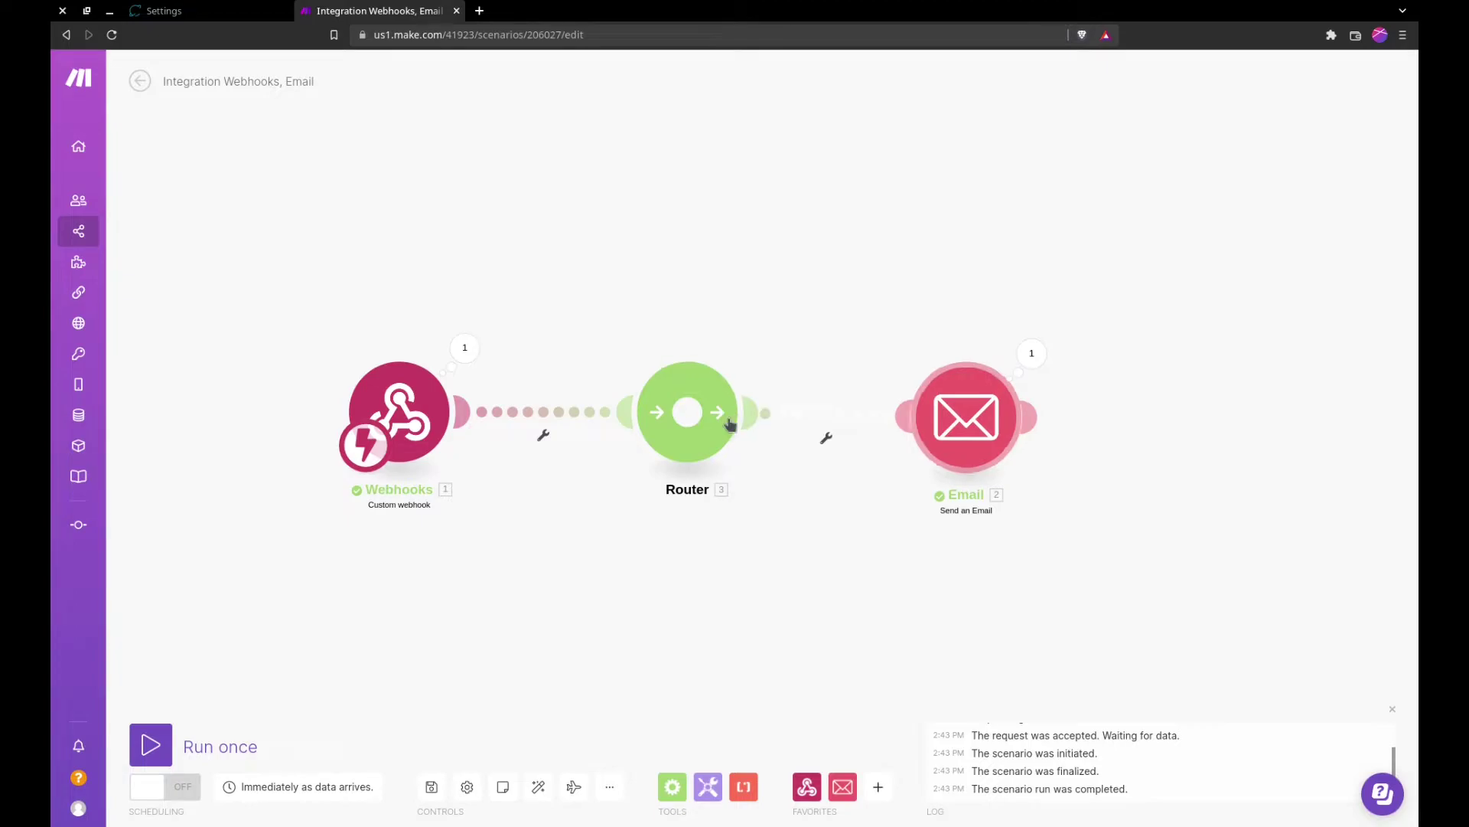
pyautogui.click(826, 434)
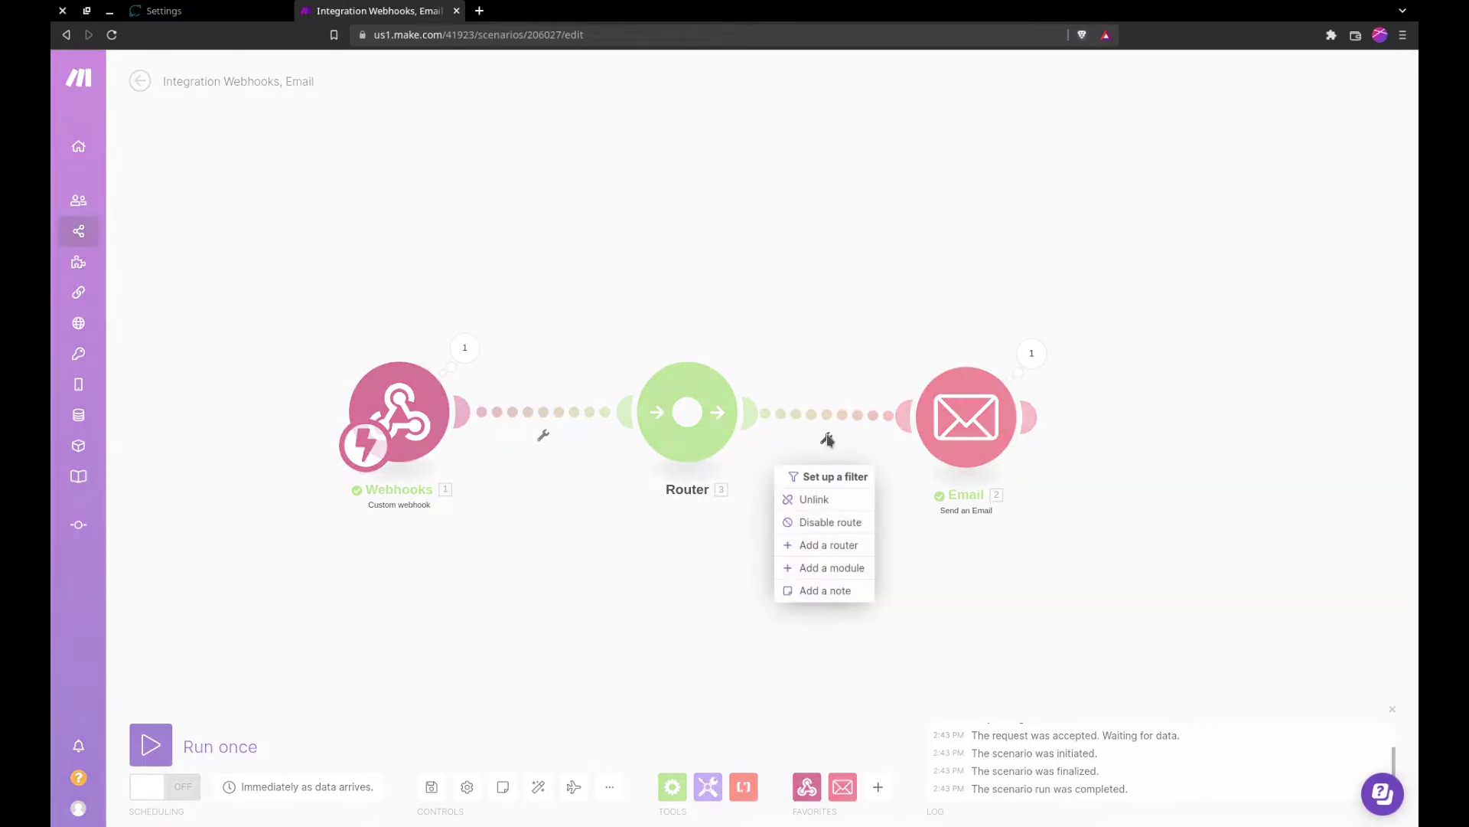
# Step: Filter the Router–Email route as 'When Number Added', requiring type to equal newNumber
pyautogui.click(824, 483)
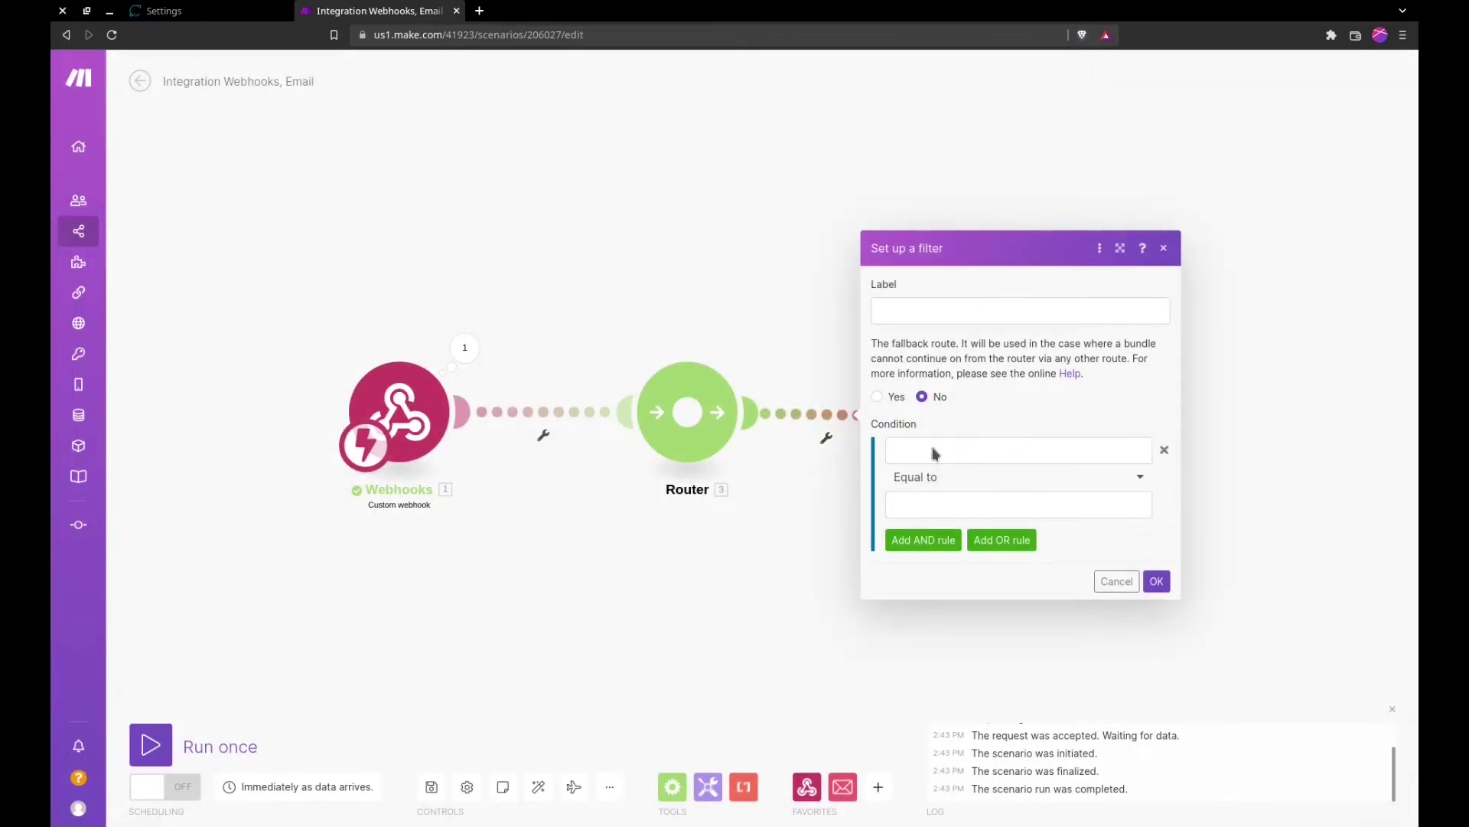
pyautogui.click(935, 452)
pyautogui.click(1178, 481)
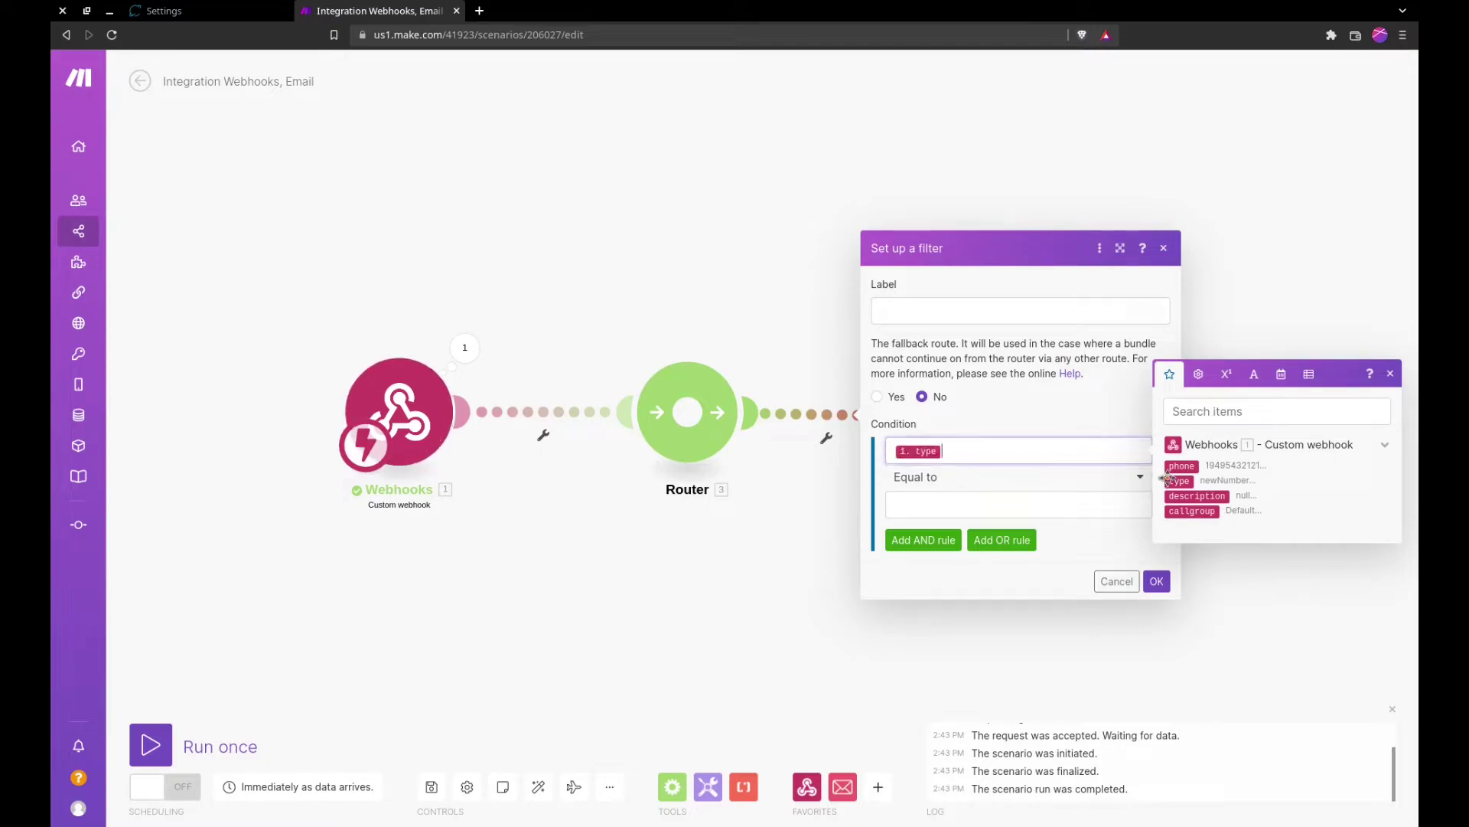
pyautogui.click(922, 509)
pyautogui.write('newNumber')
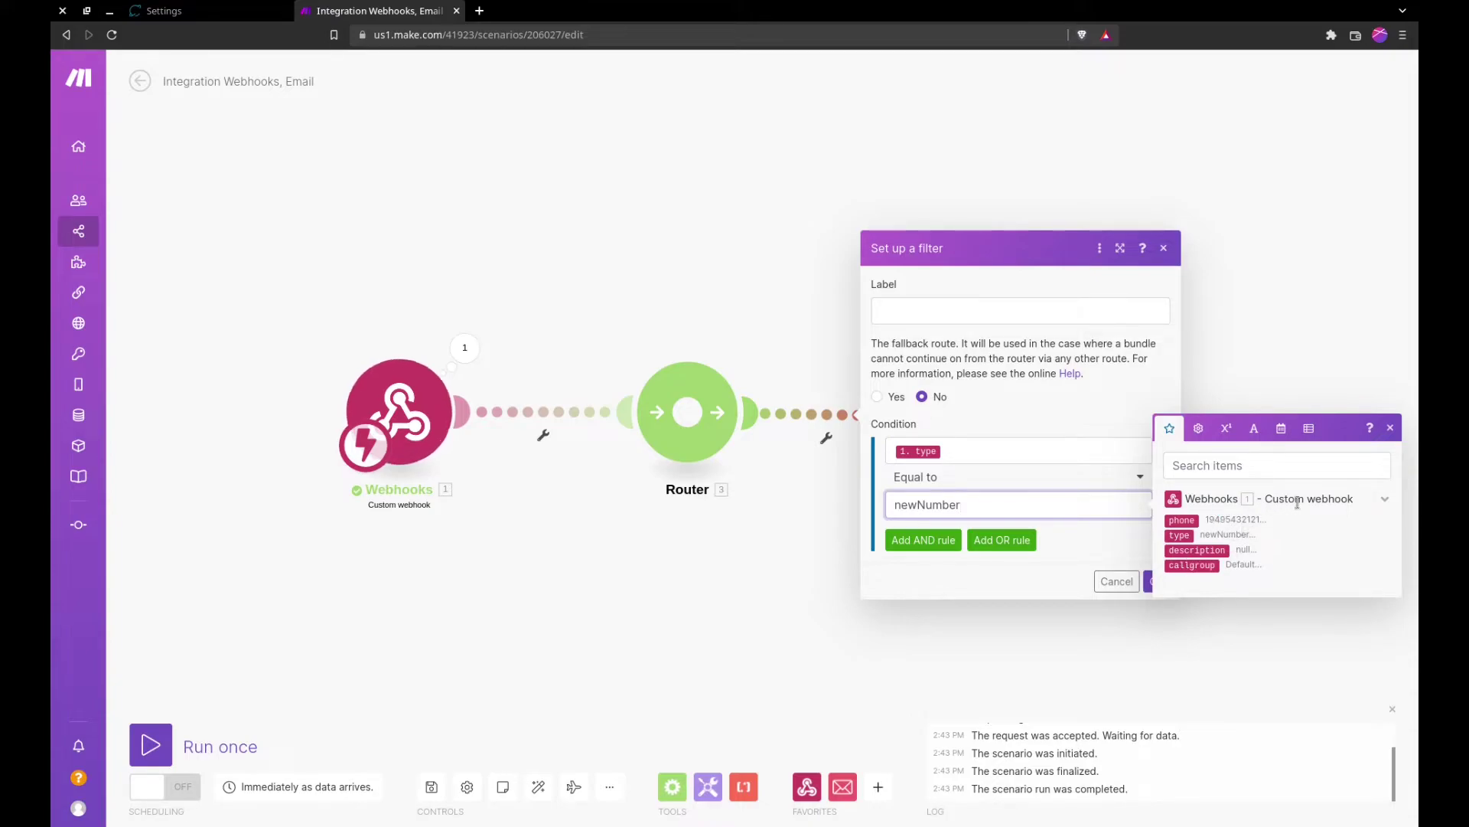
pyautogui.click(1036, 301)
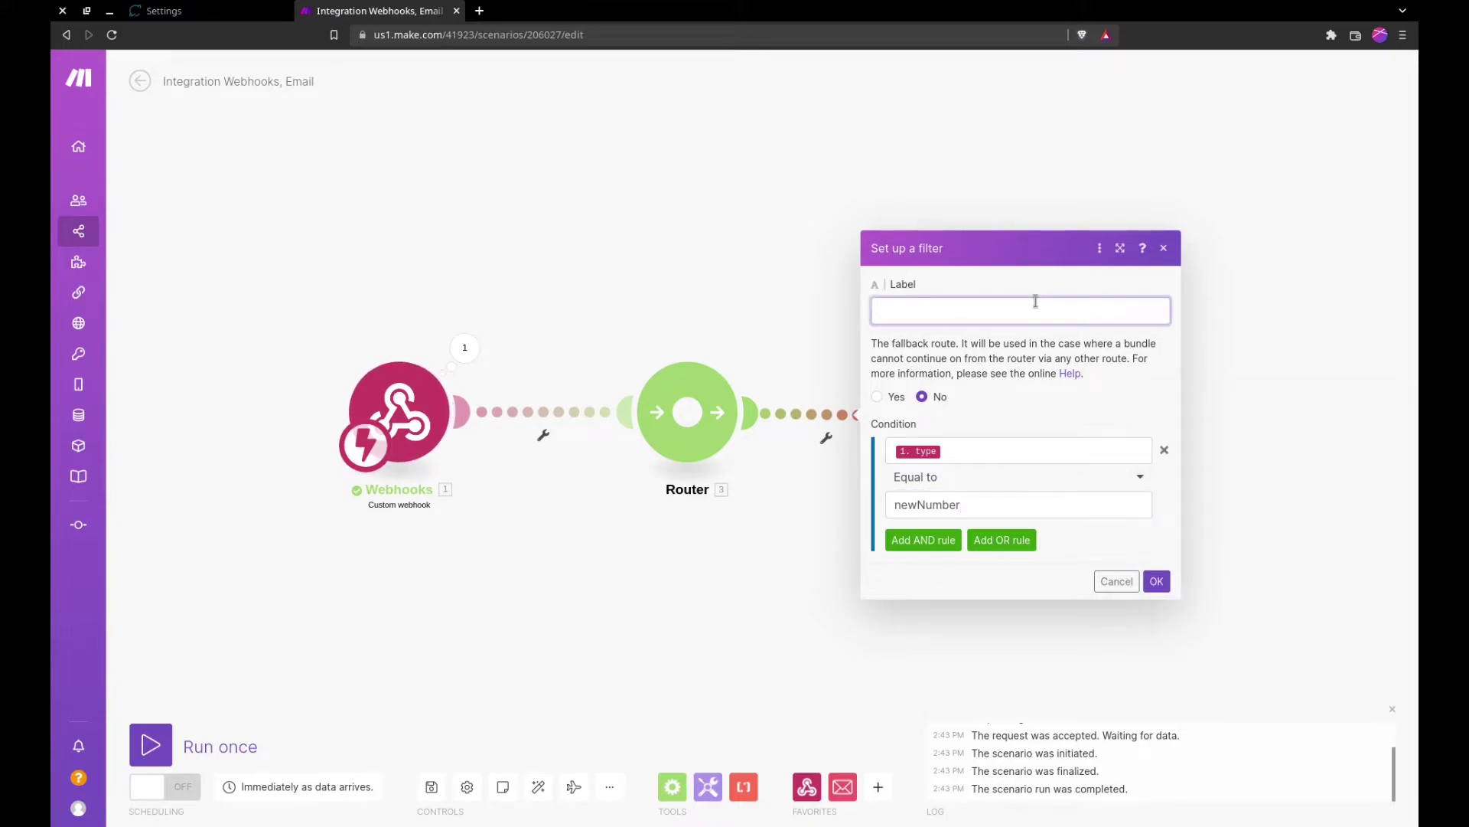
pyautogui.write('When Number Added')
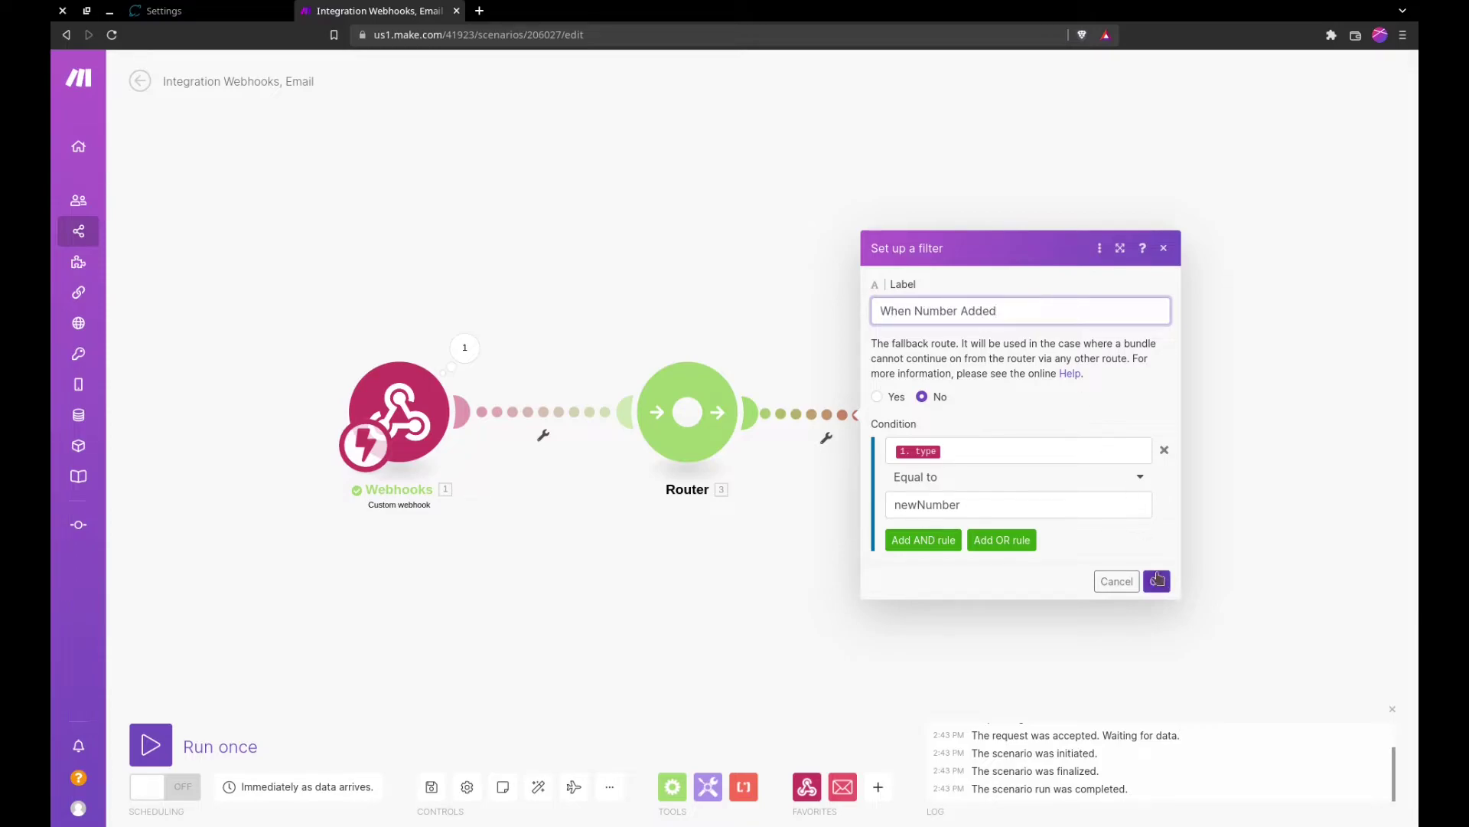
pyautogui.click(1155, 580)
# Step: Tidy the module layout and run the scenario once to await webhook data
pyautogui.moveTo(987, 436)
pyautogui.mouseDown()
pyautogui.moveTo(987, 413)
pyautogui.moveTo(995, 424)
pyautogui.mouseUp()
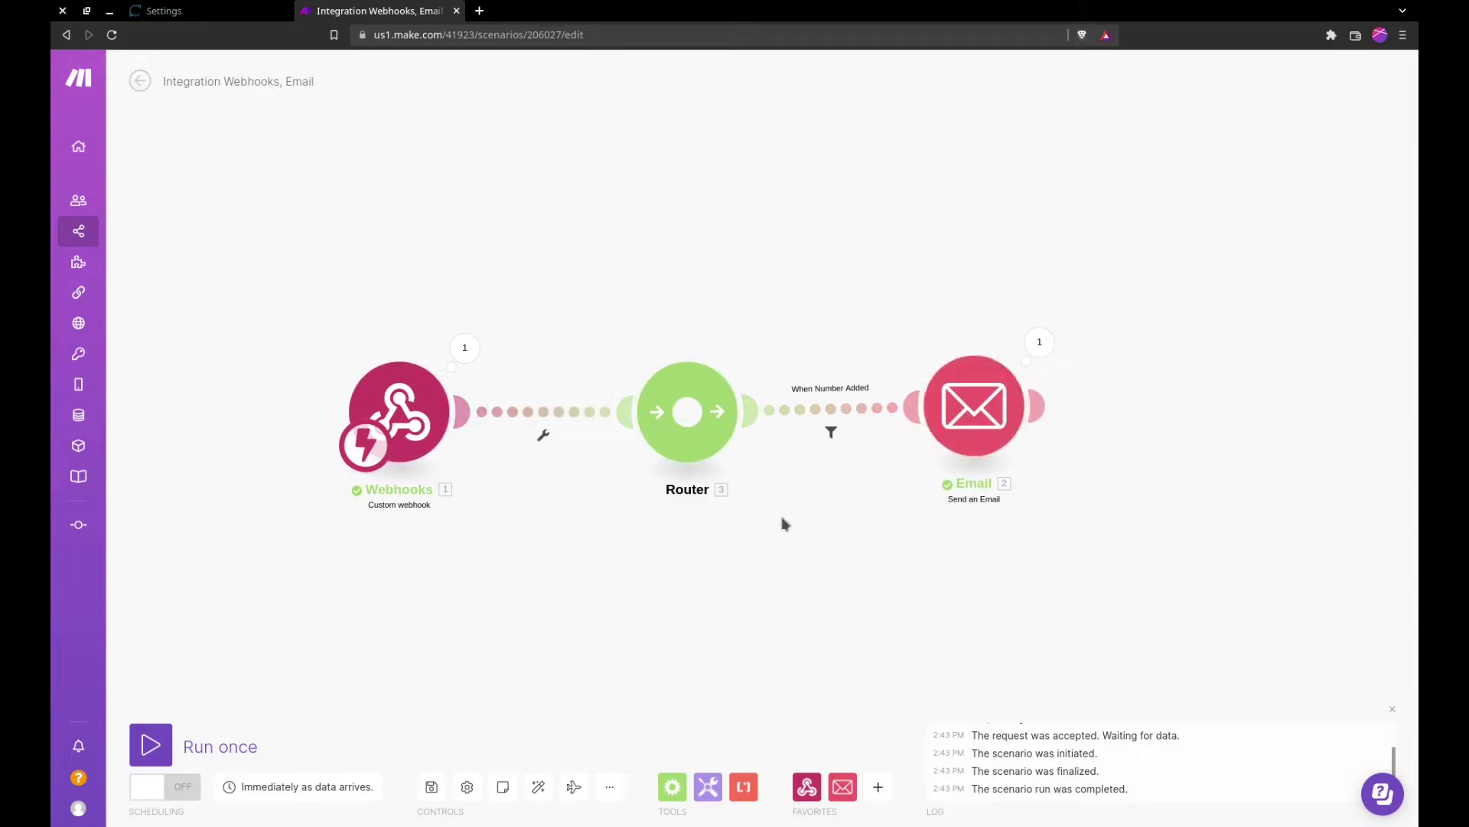
pyautogui.moveTo(607, 584); pyautogui.dragTo(672, 561)
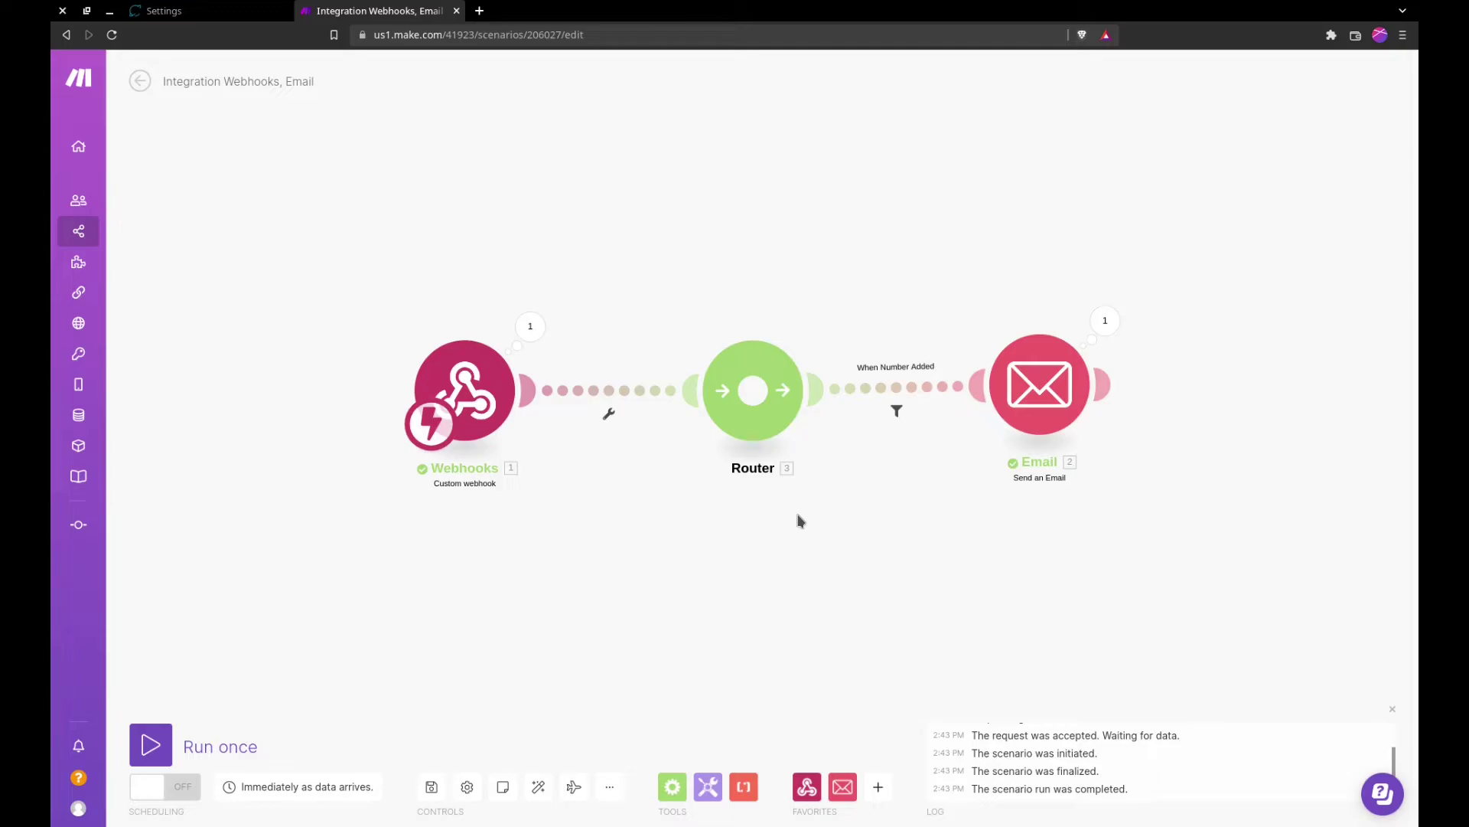
pyautogui.click(151, 743)
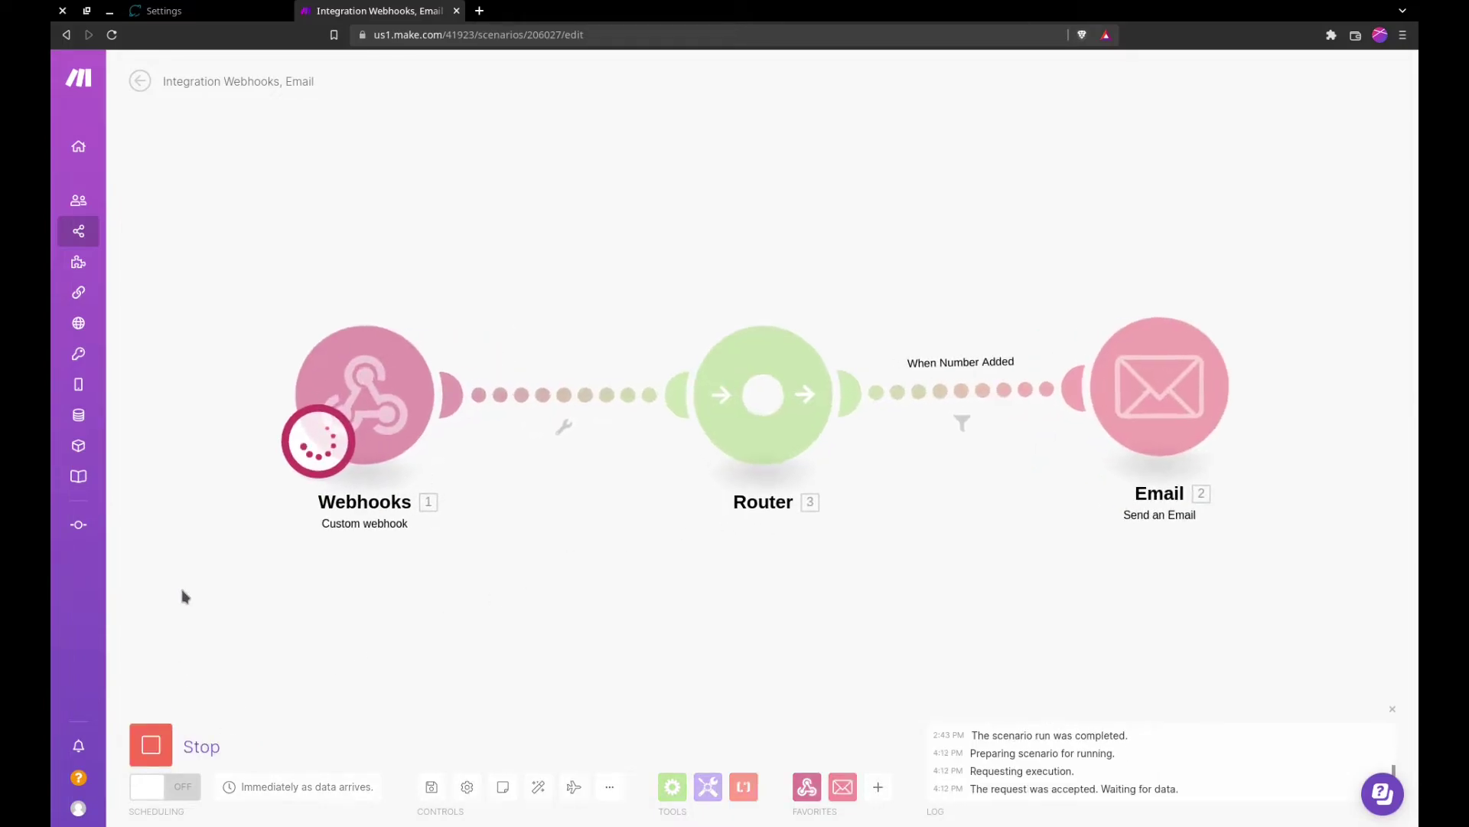
pyautogui.click(178, 12)
# Step: On the Phone Numbers page, add a new phone number to the Default call group
pyautogui.click(123, 142)
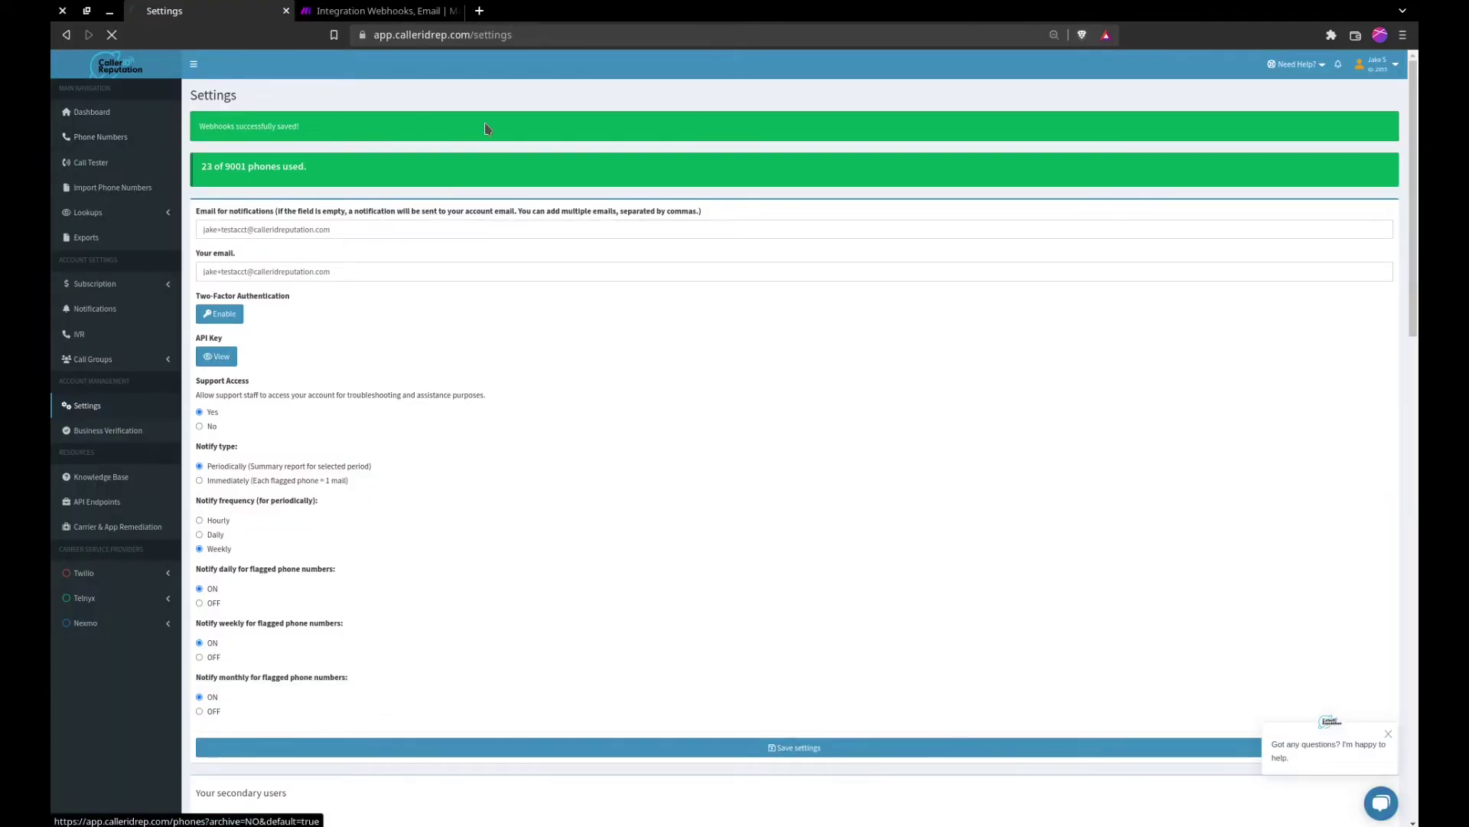
pyautogui.click(425, 125)
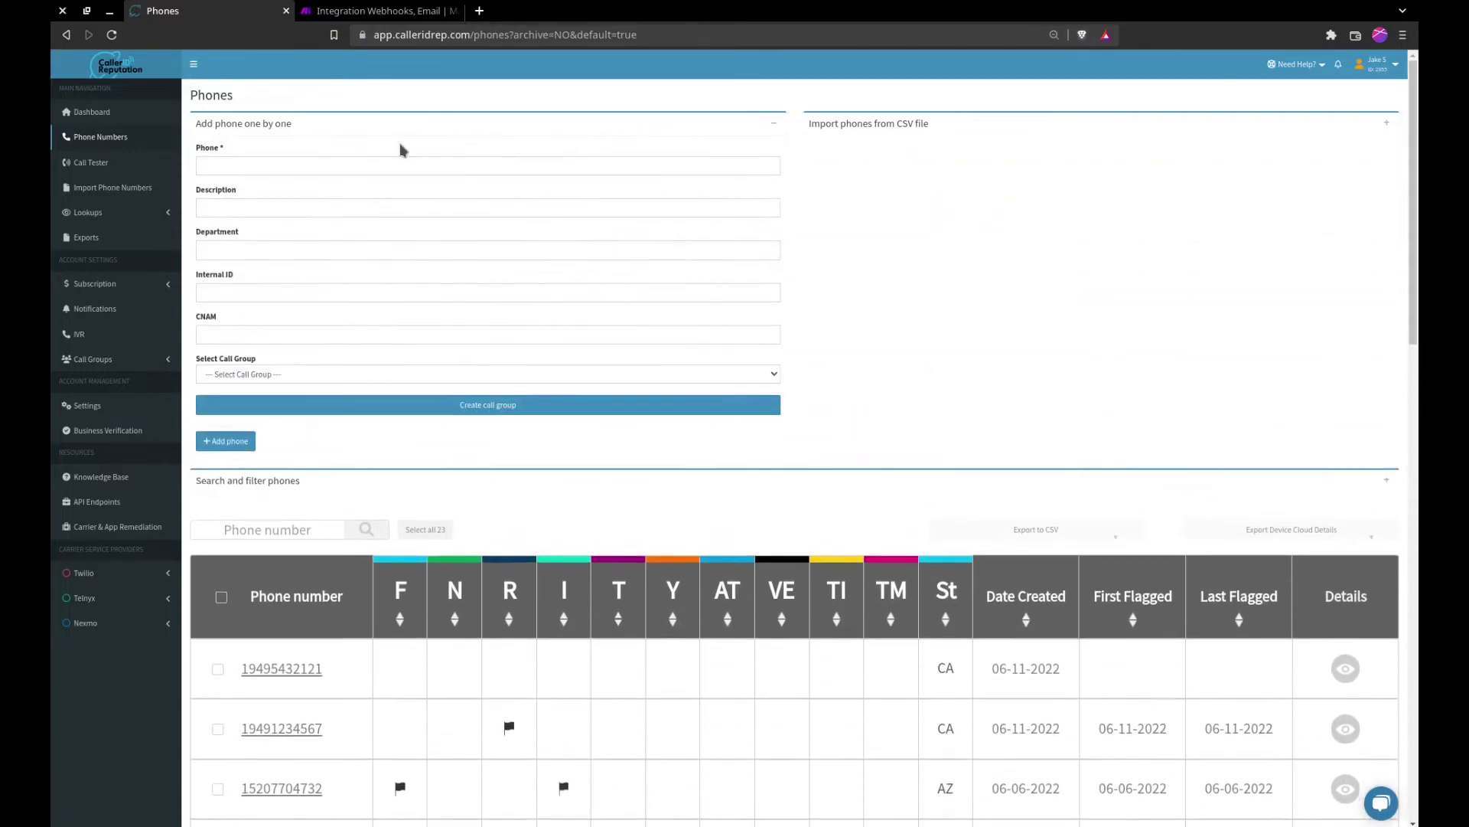
pyautogui.click(386, 165)
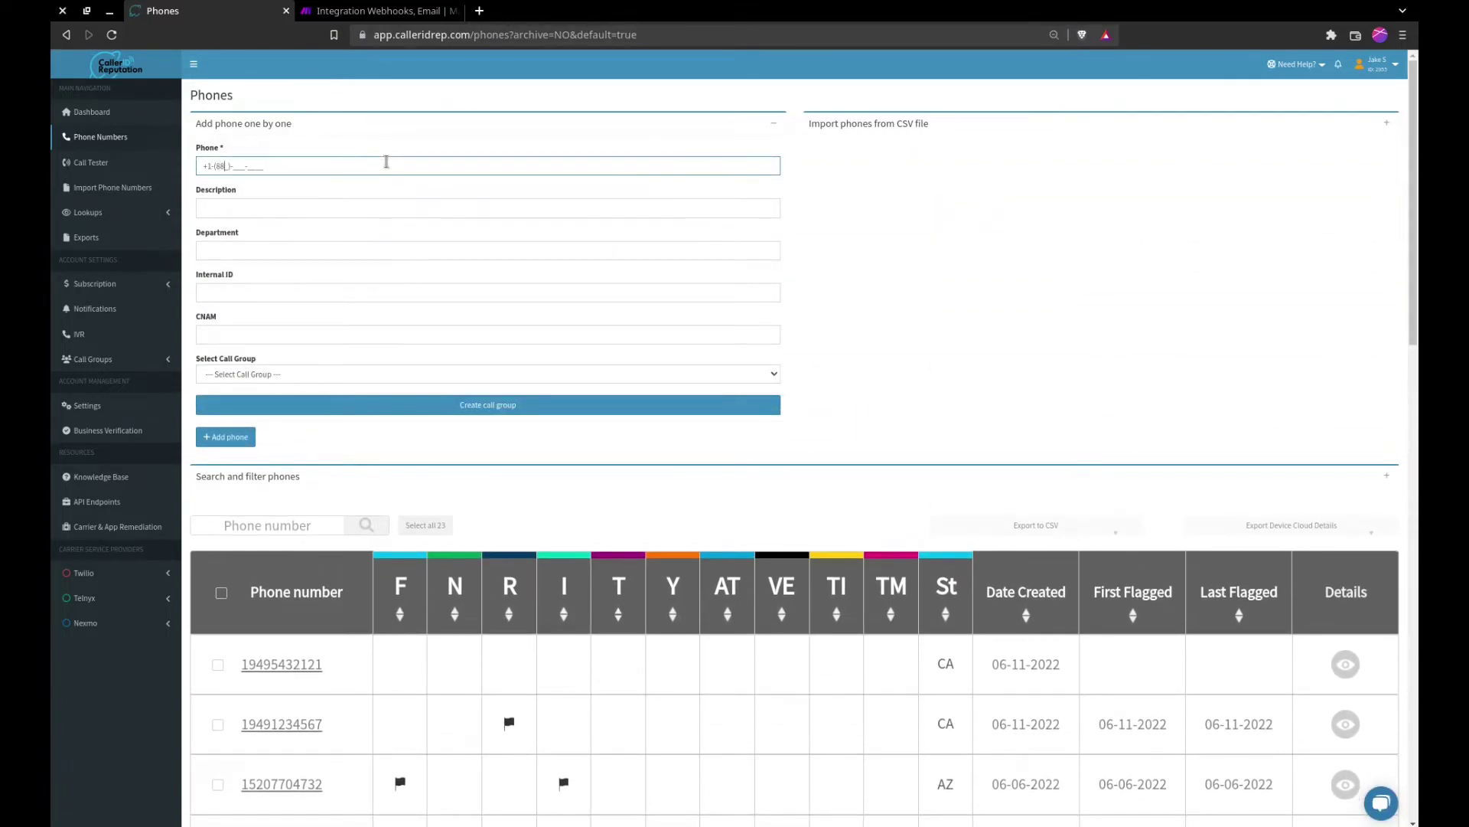
pyautogui.press('Return')
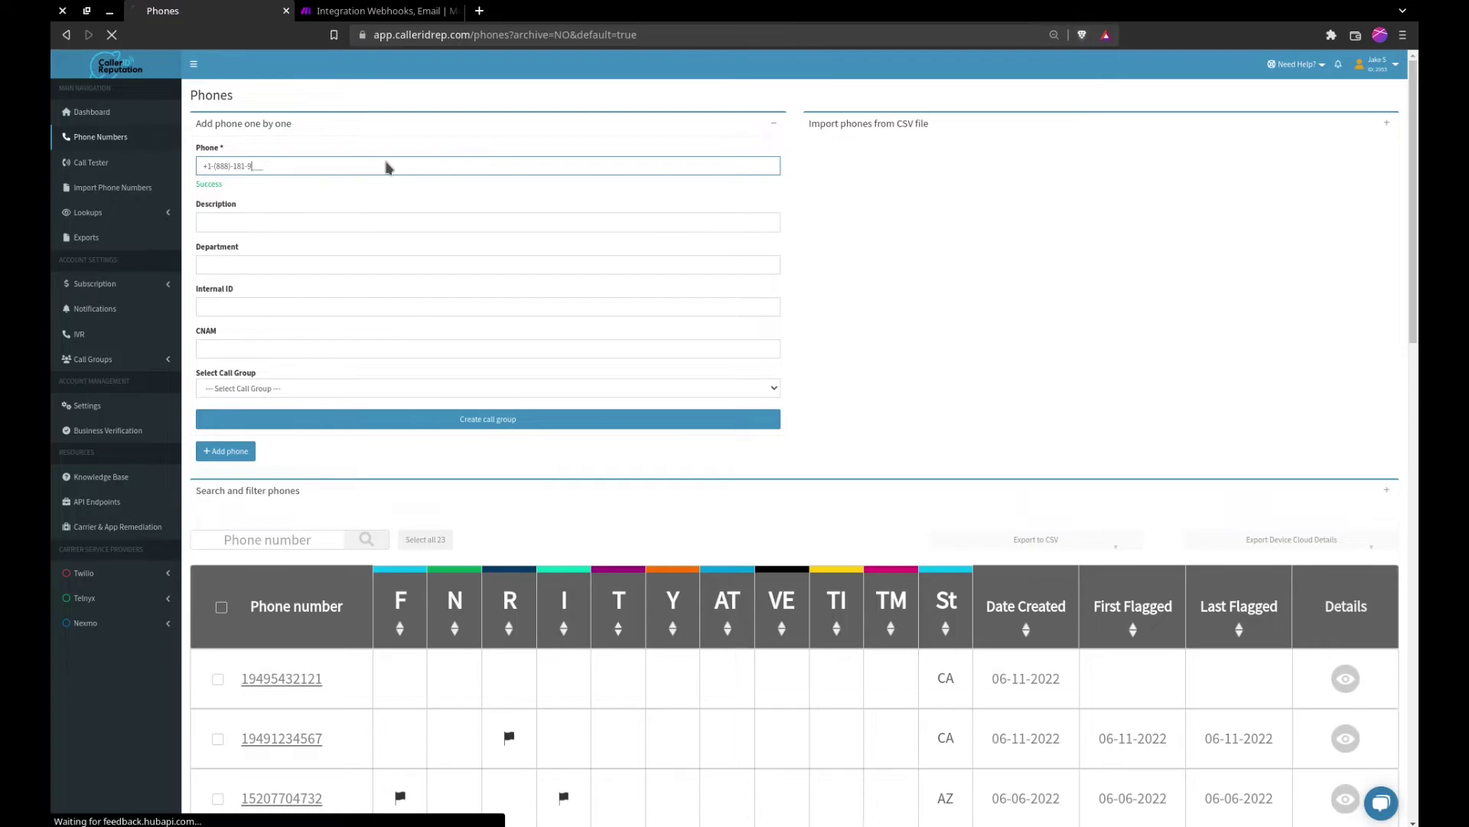
pyautogui.click(336, 244)
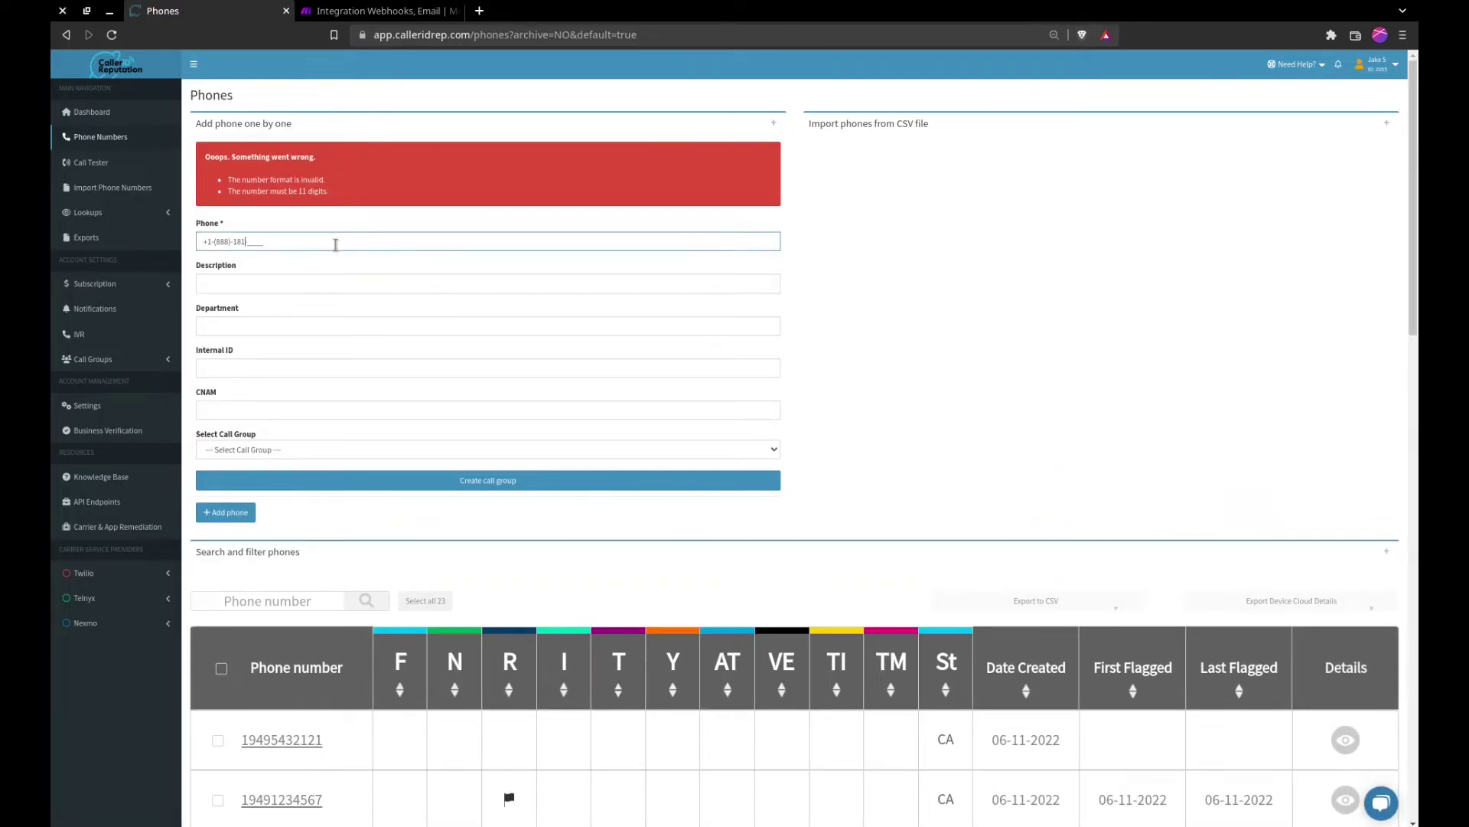
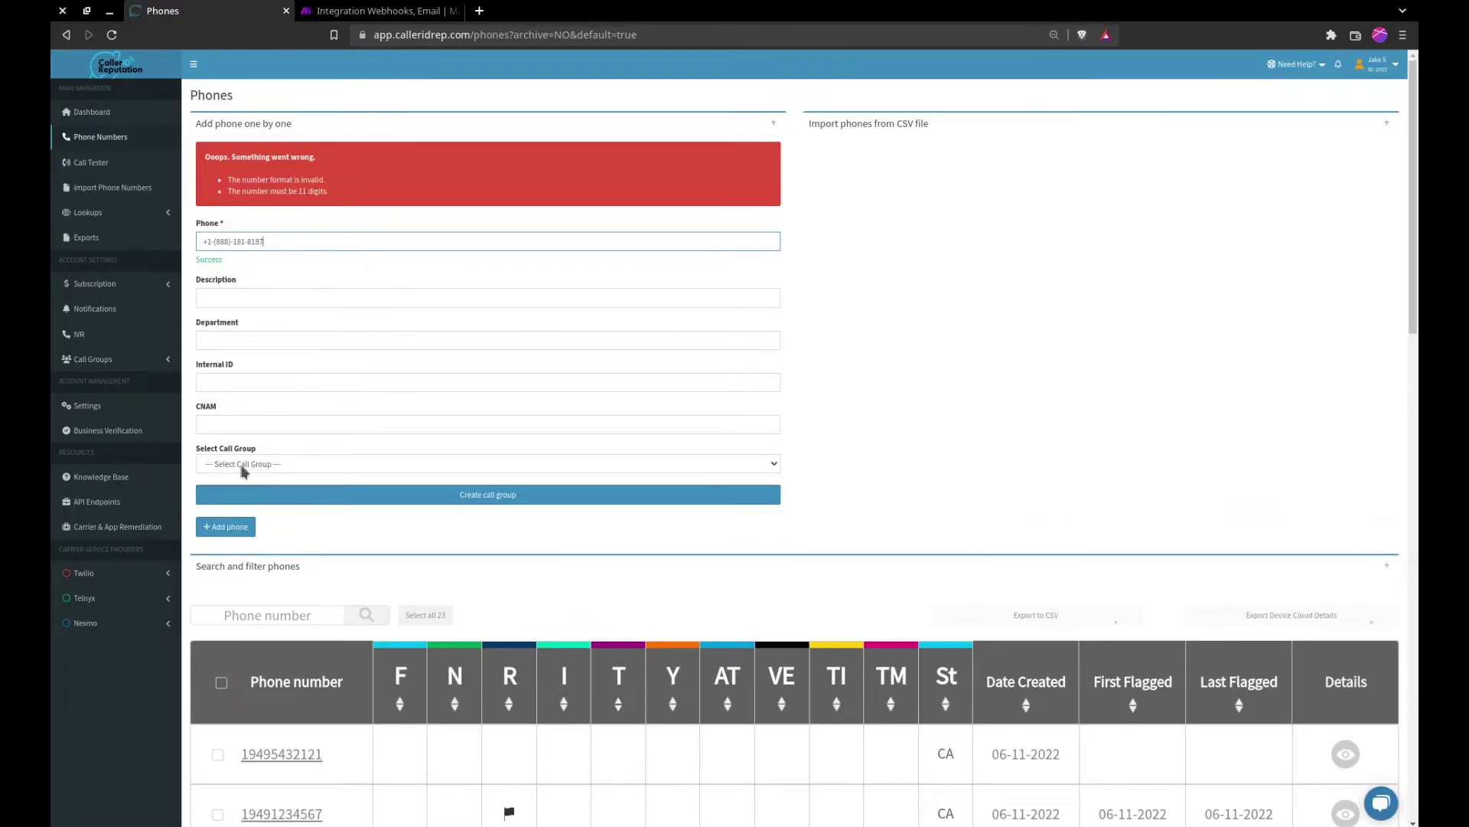
pyautogui.click(240, 463)
pyautogui.click(245, 482)
pyautogui.click(225, 526)
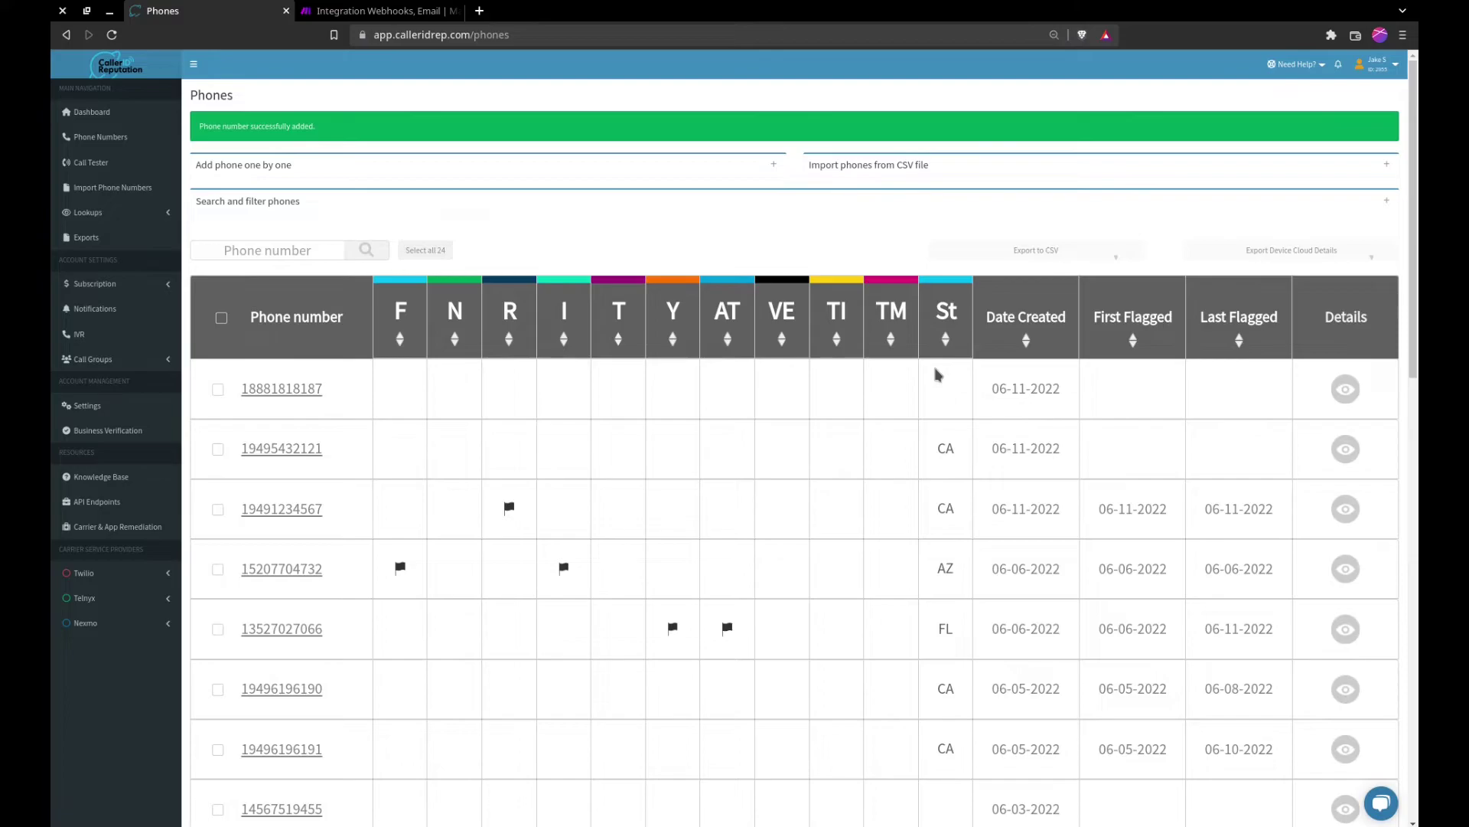
pyautogui.click(378, 11)
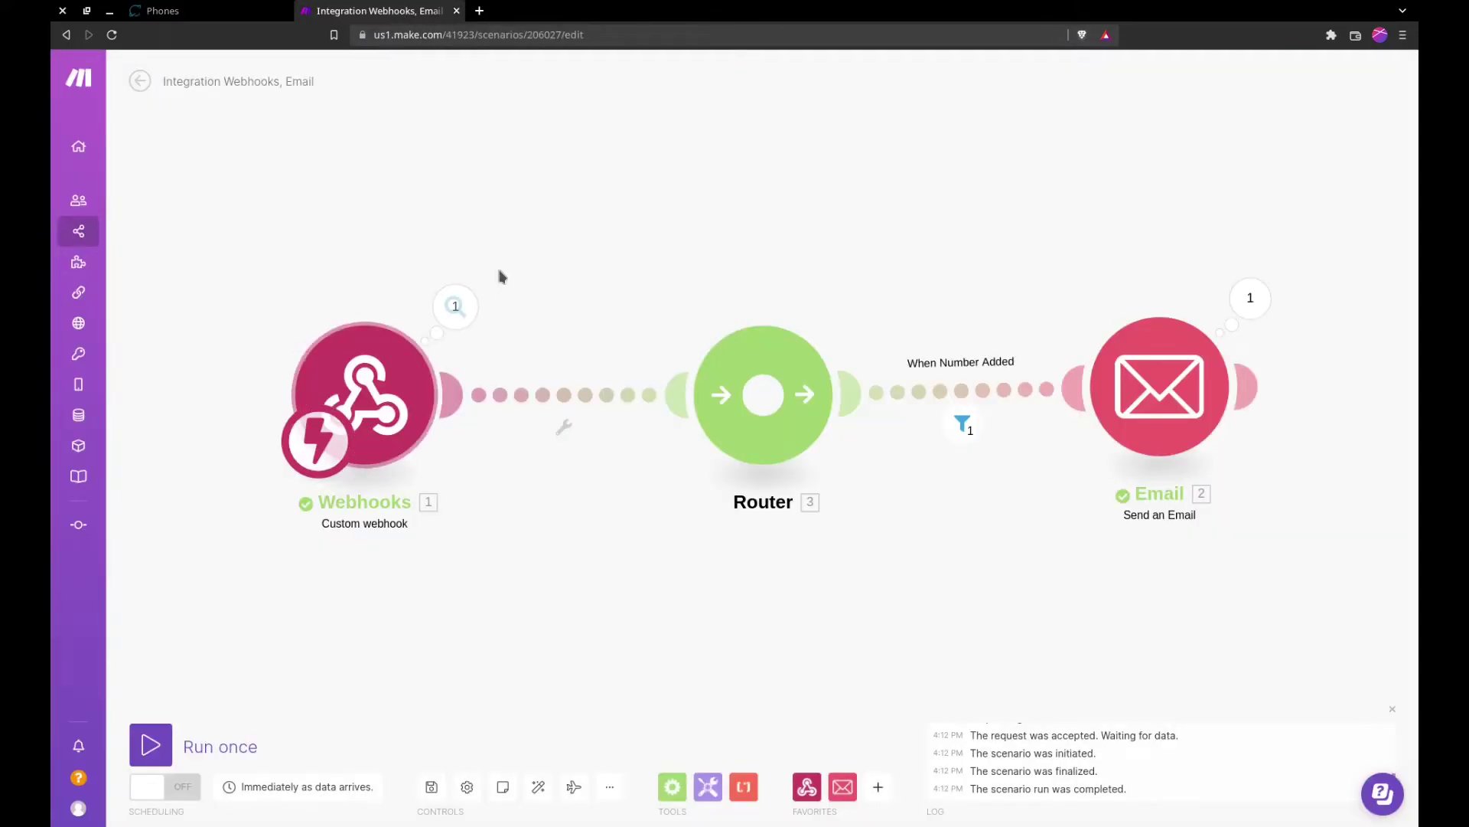
pyautogui.click(453, 309)
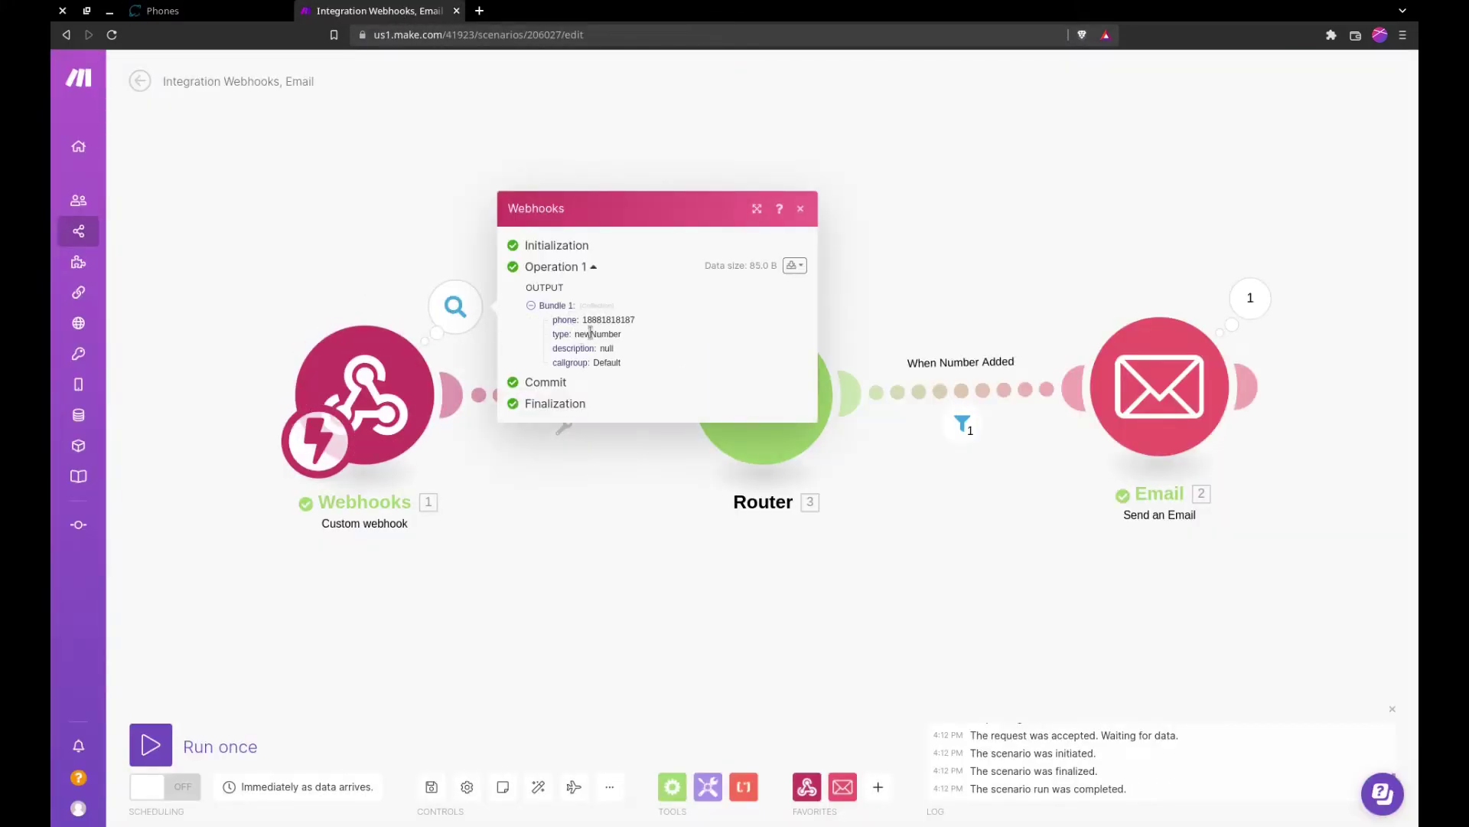
pyautogui.click(637, 616)
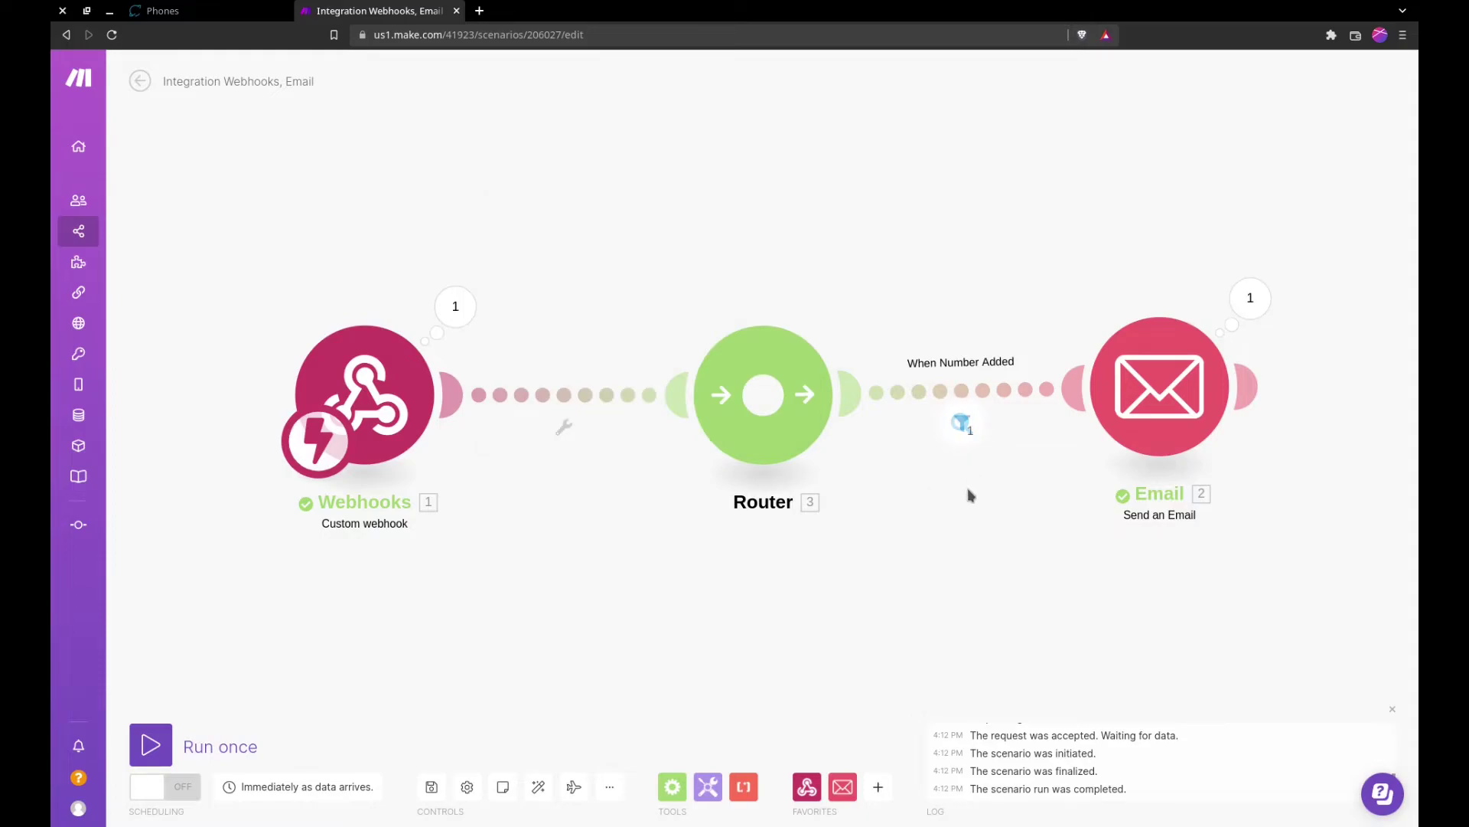
pyautogui.click(961, 422)
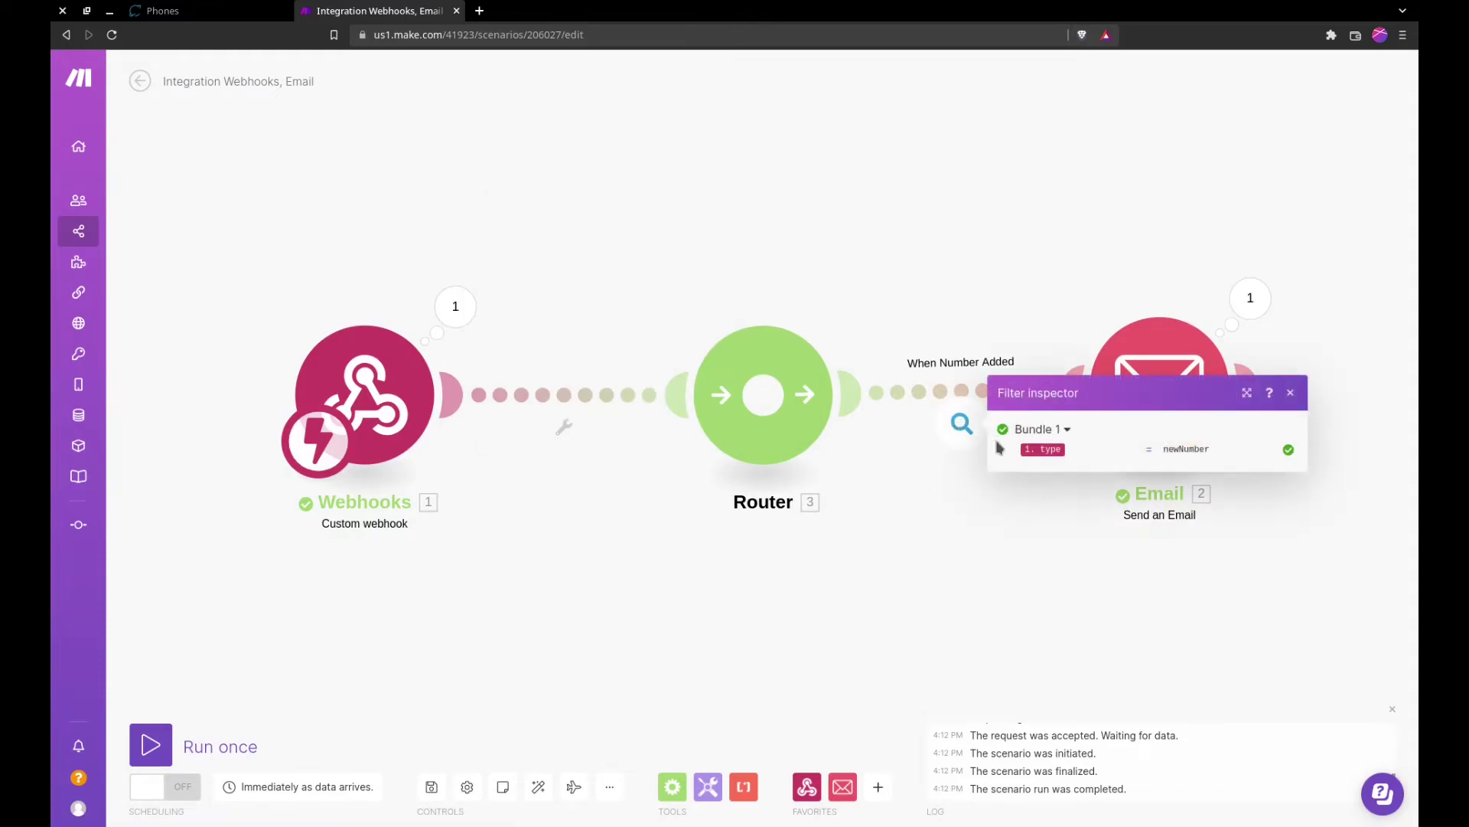
pyautogui.click(1041, 520)
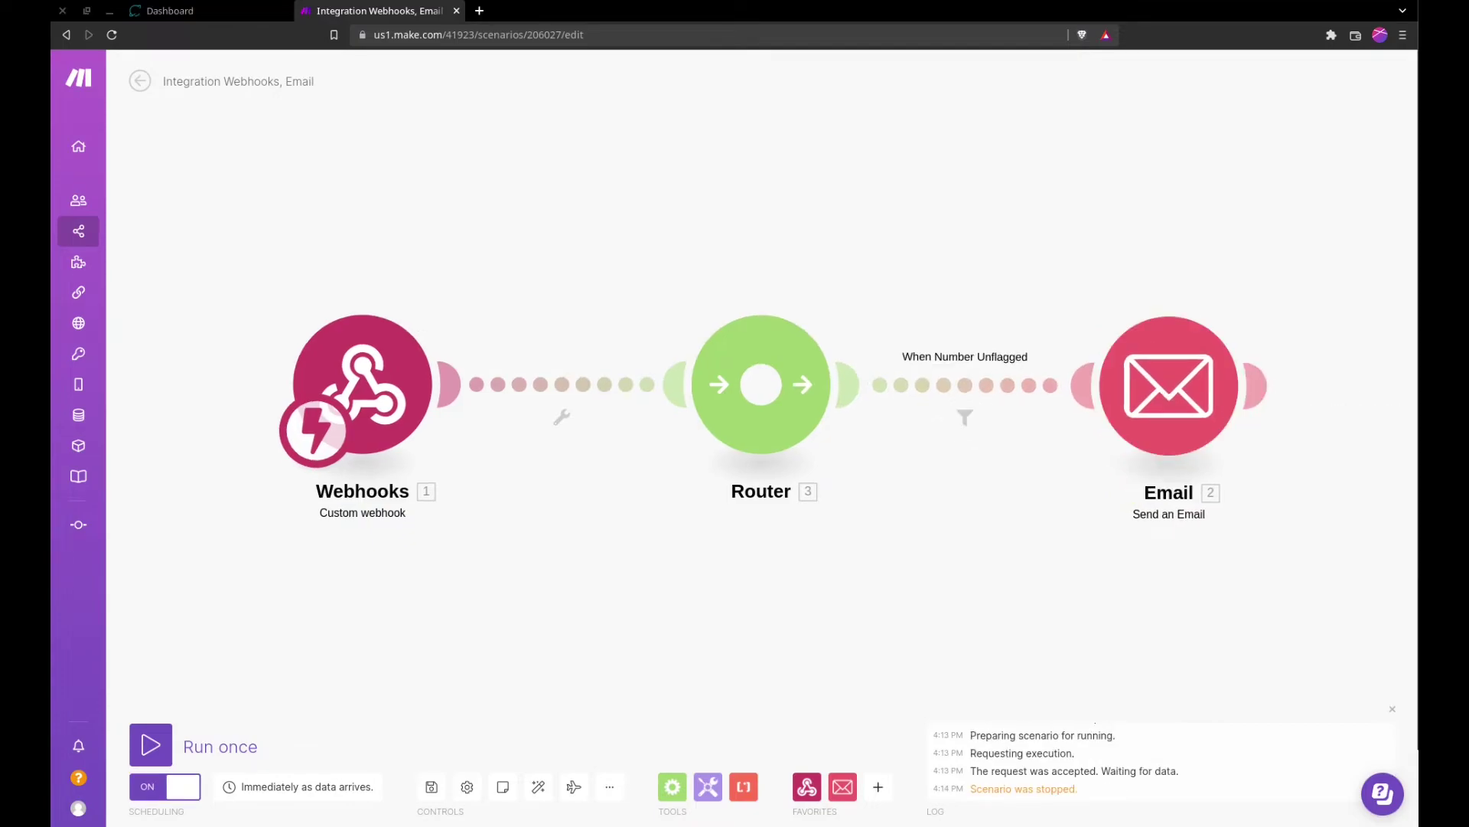
# Step: Clone the Send an Email module to create Email 4
pyautogui.moveTo(854, 558); pyautogui.dragTo(809, 525)
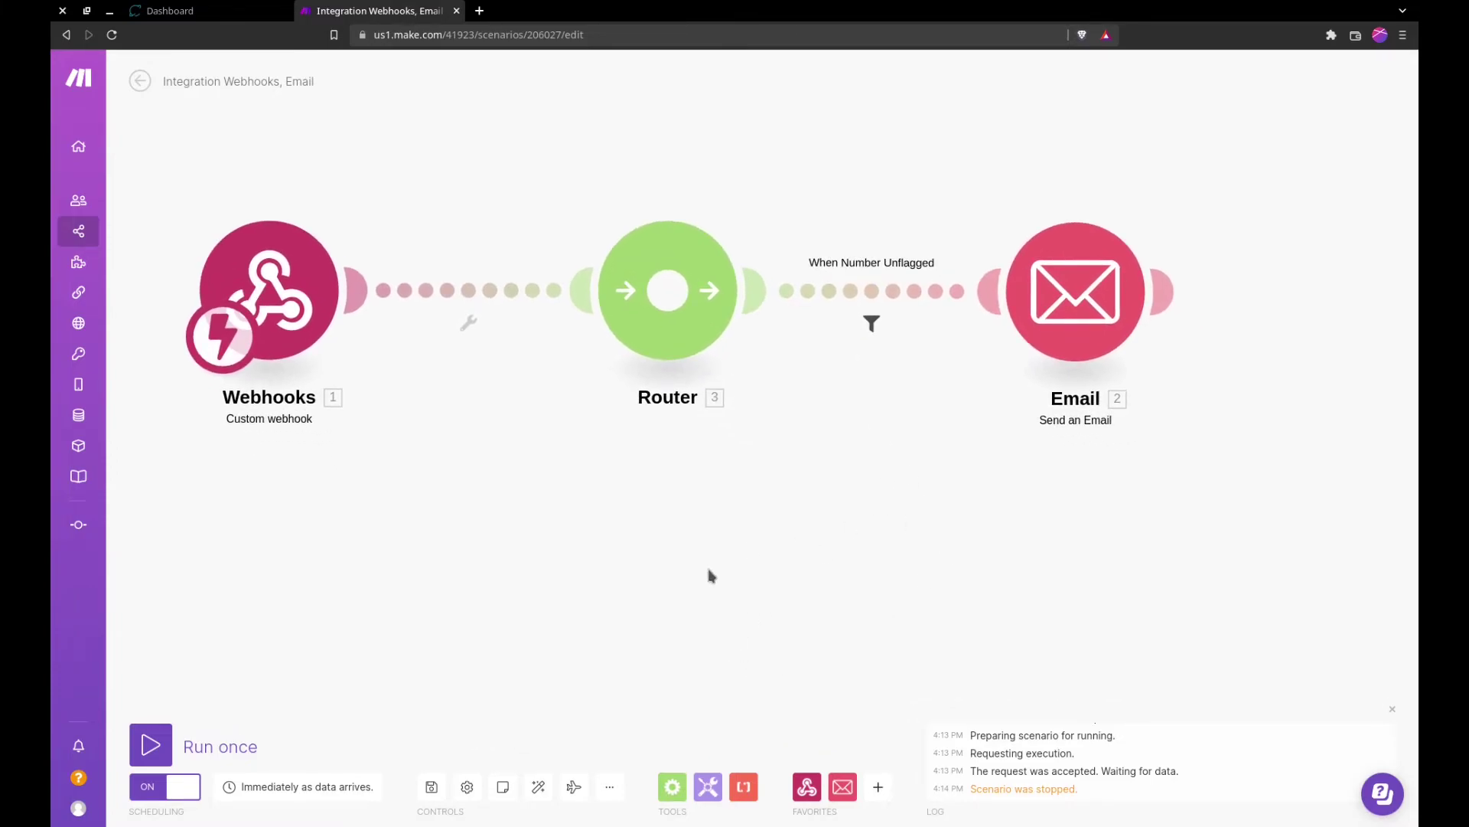
pyautogui.rightClick(1025, 307)
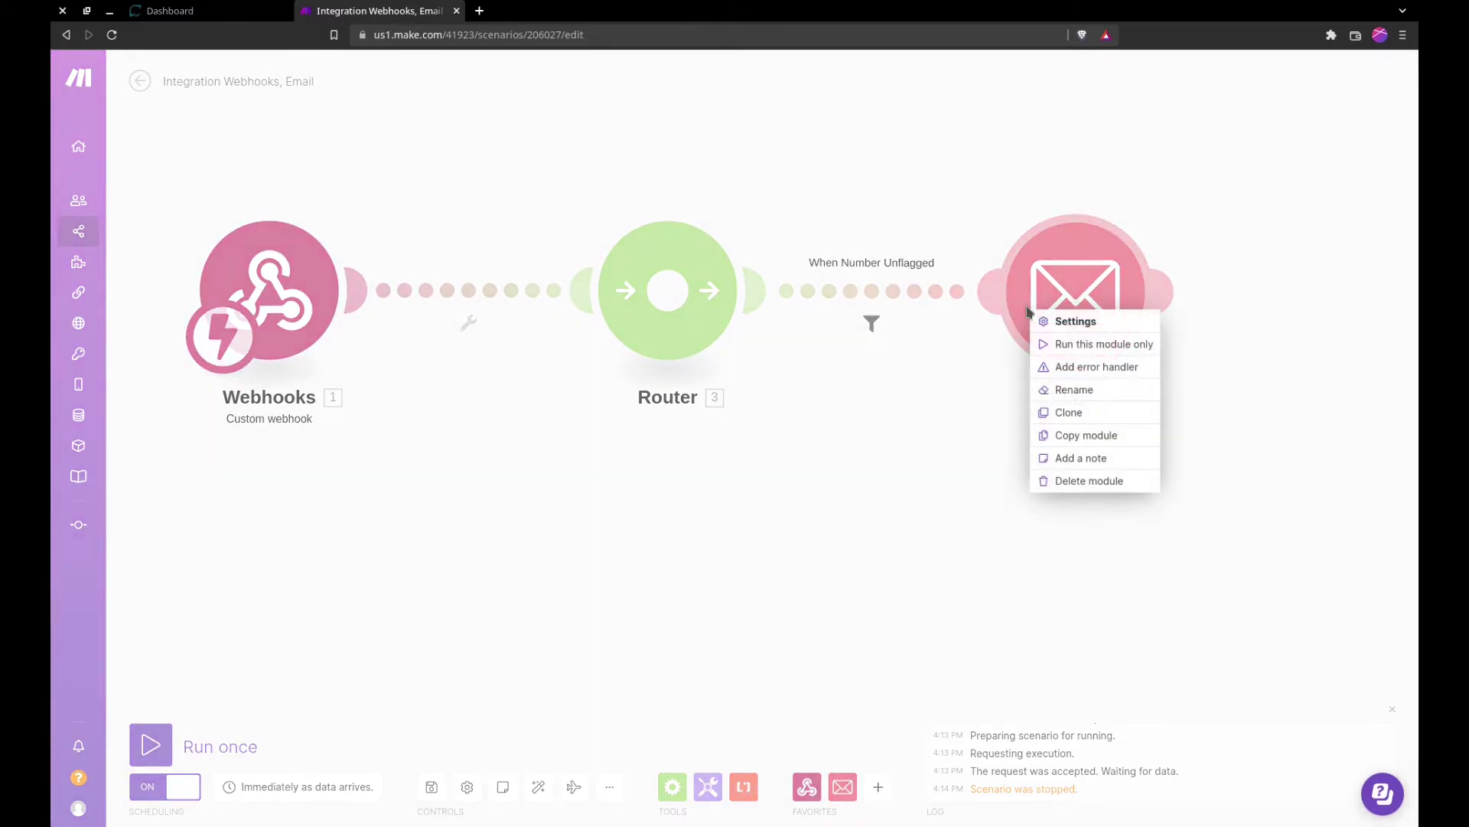
pyautogui.click(1095, 413)
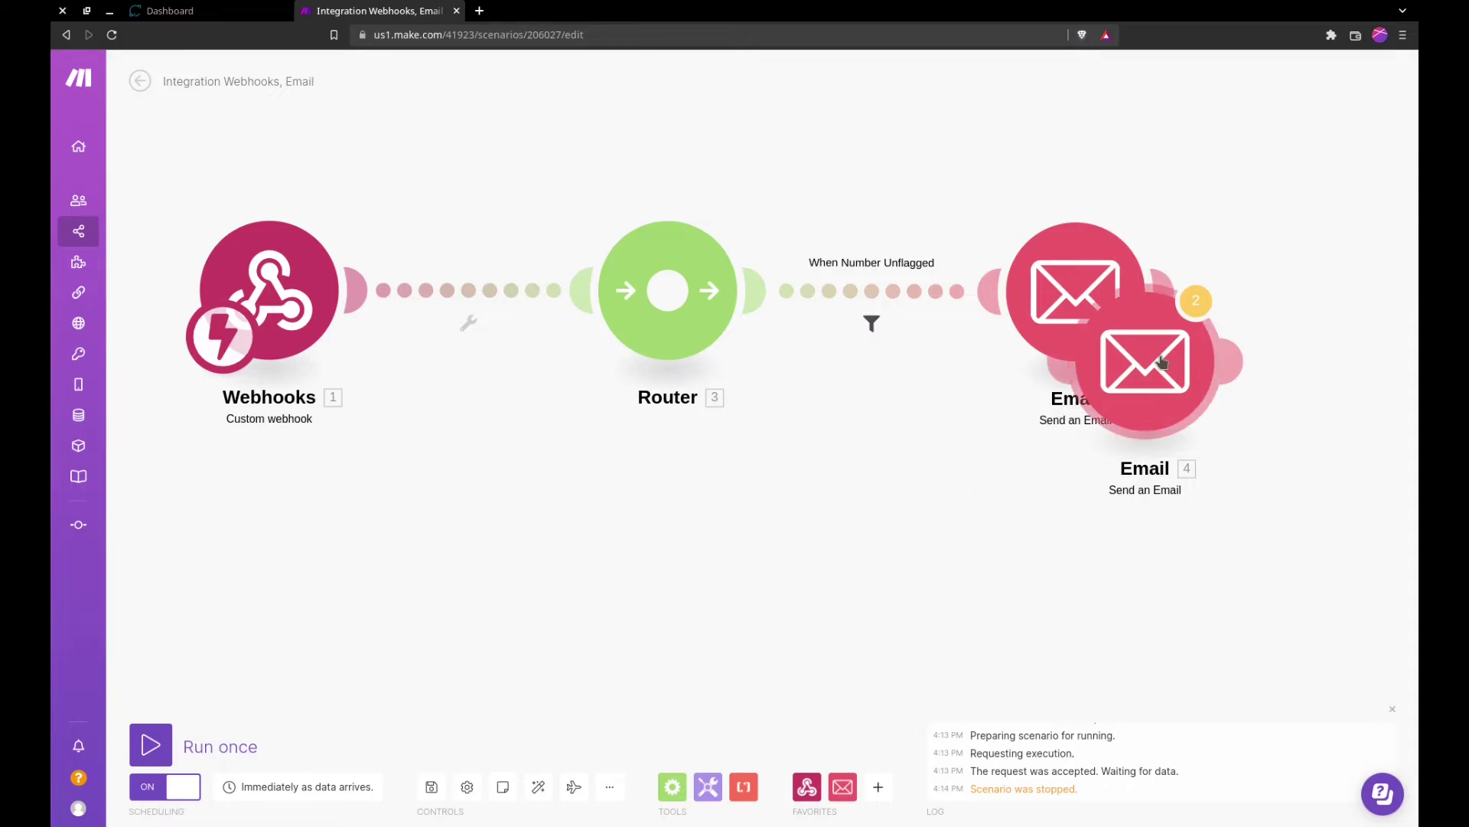
# Step: Place Email 4 on a new Router route filtered 'When Number Added' with type equal to newNumber
pyautogui.click(970, 539)
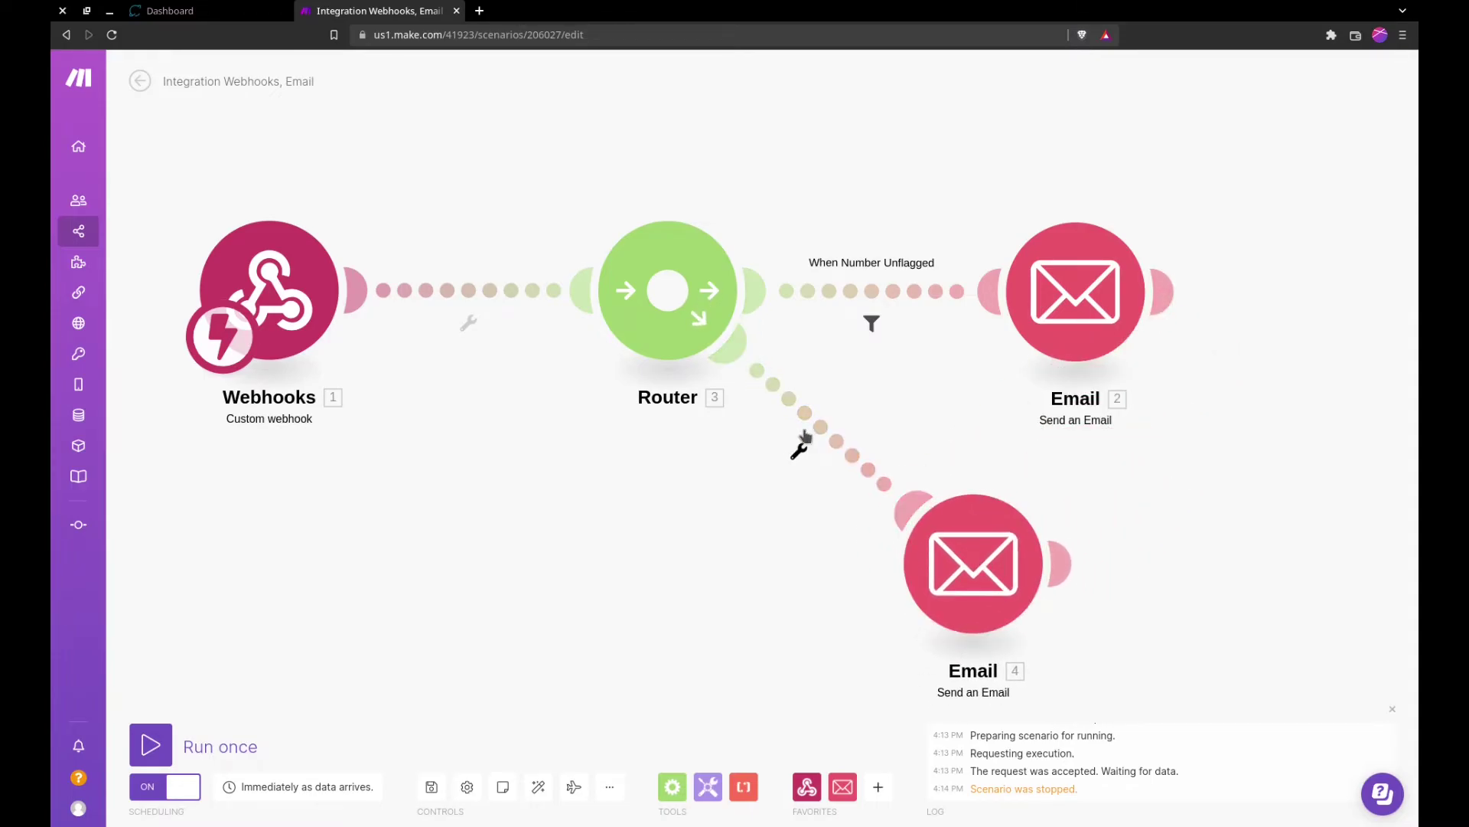
pyautogui.click(799, 453)
pyautogui.click(804, 485)
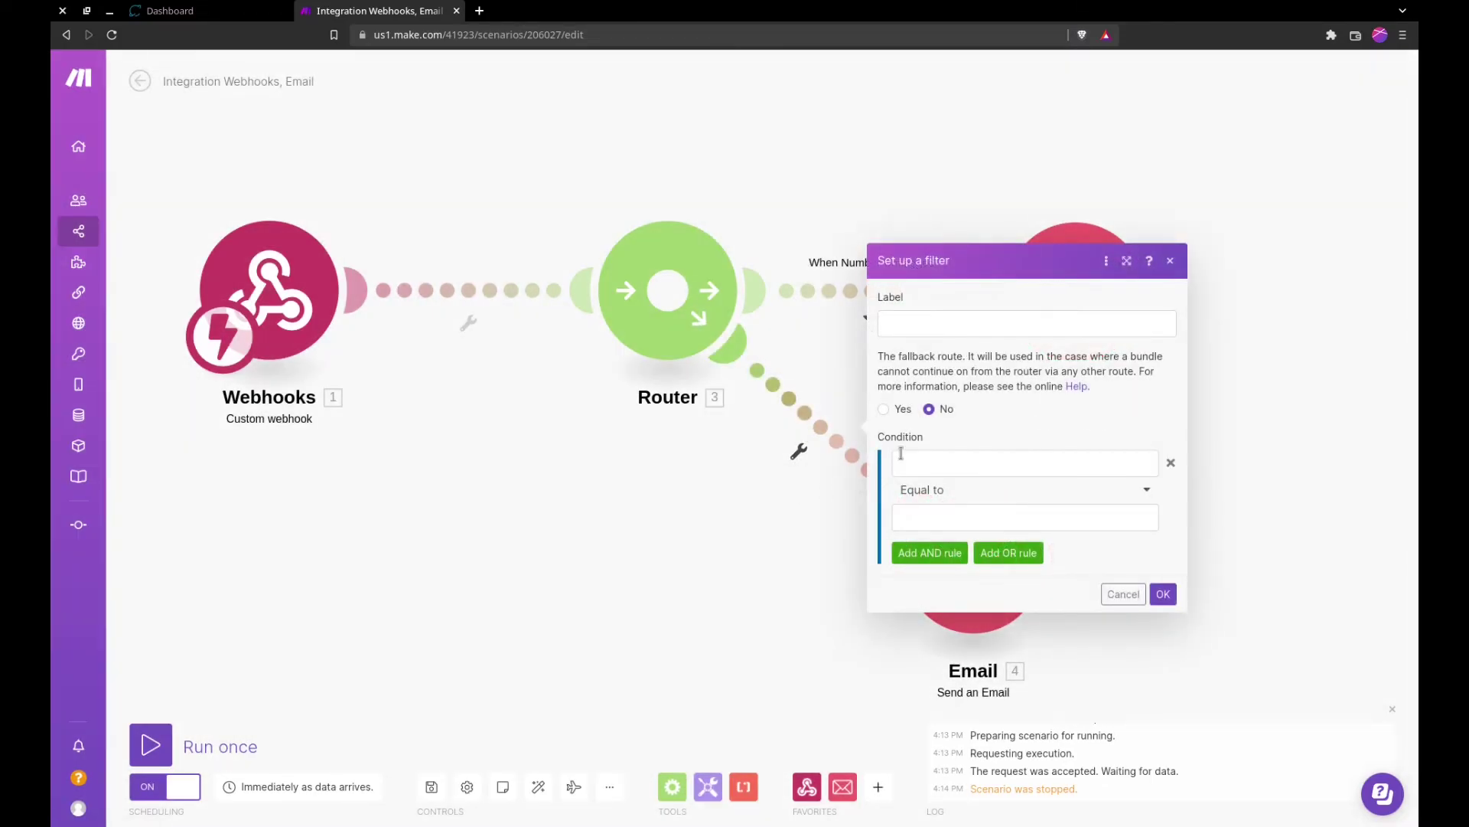
pyautogui.click(949, 325)
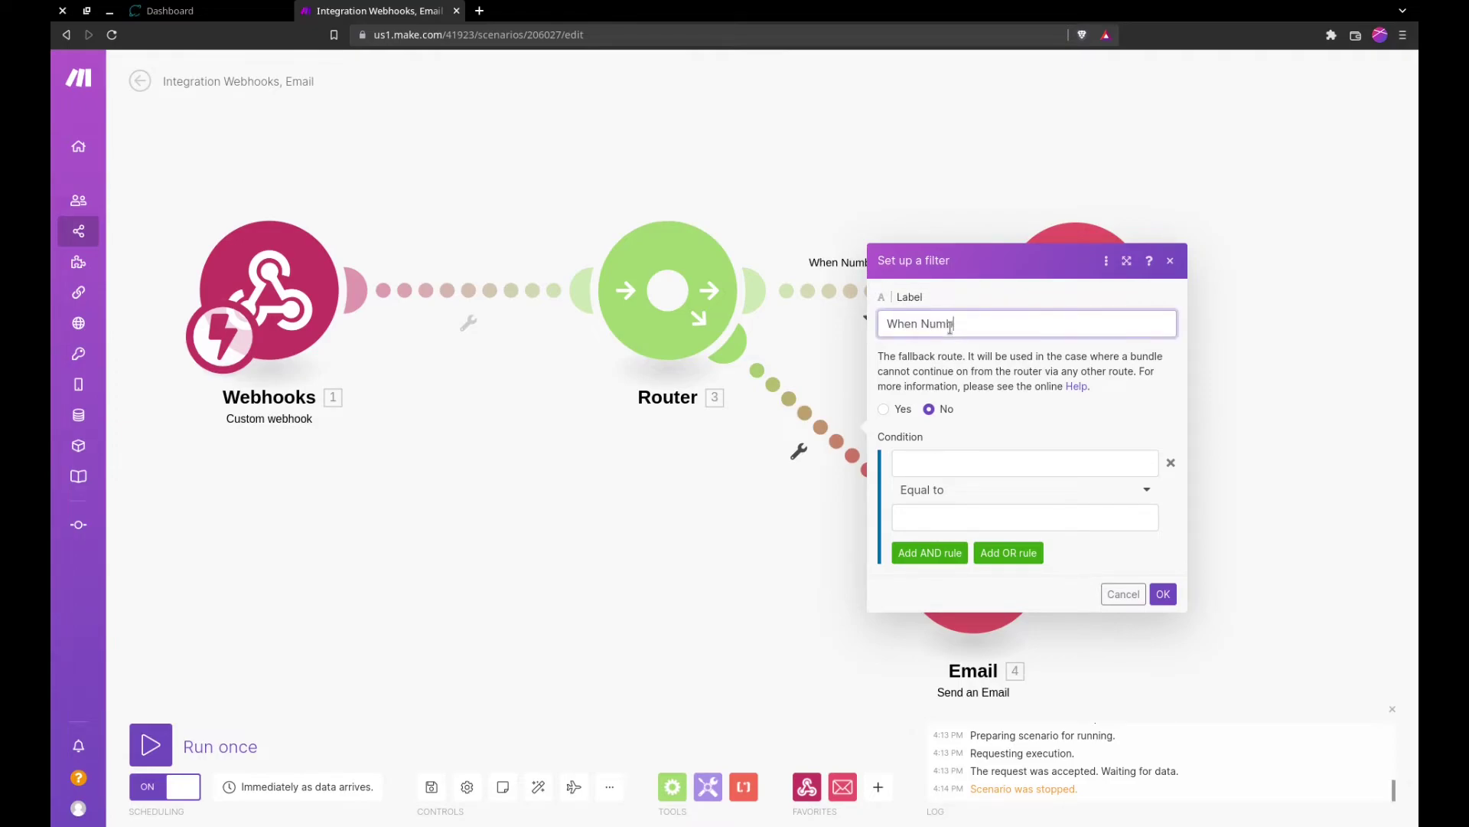
pyautogui.click(934, 463)
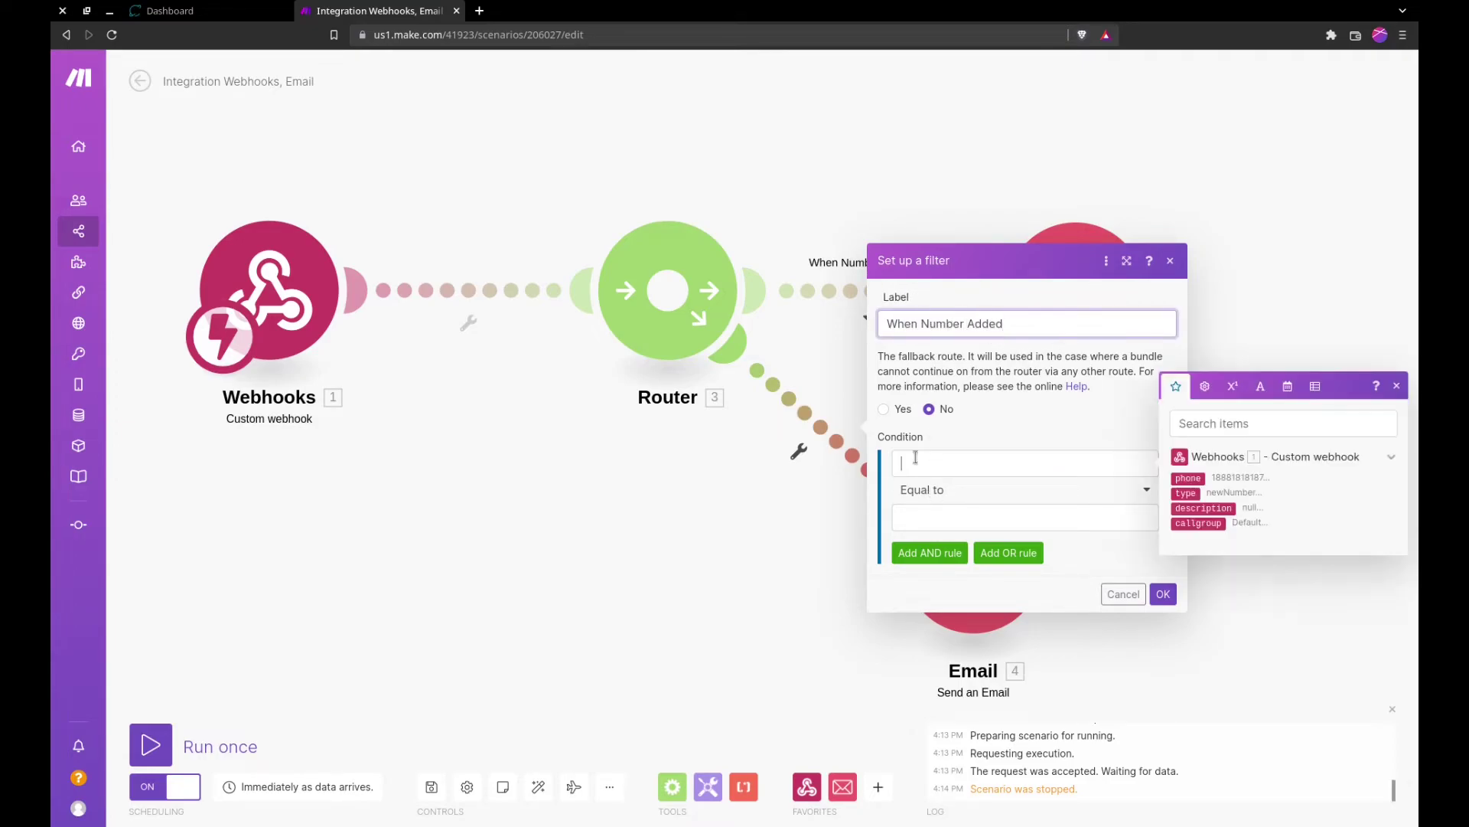
pyautogui.click(1223, 499)
pyautogui.click(1030, 508)
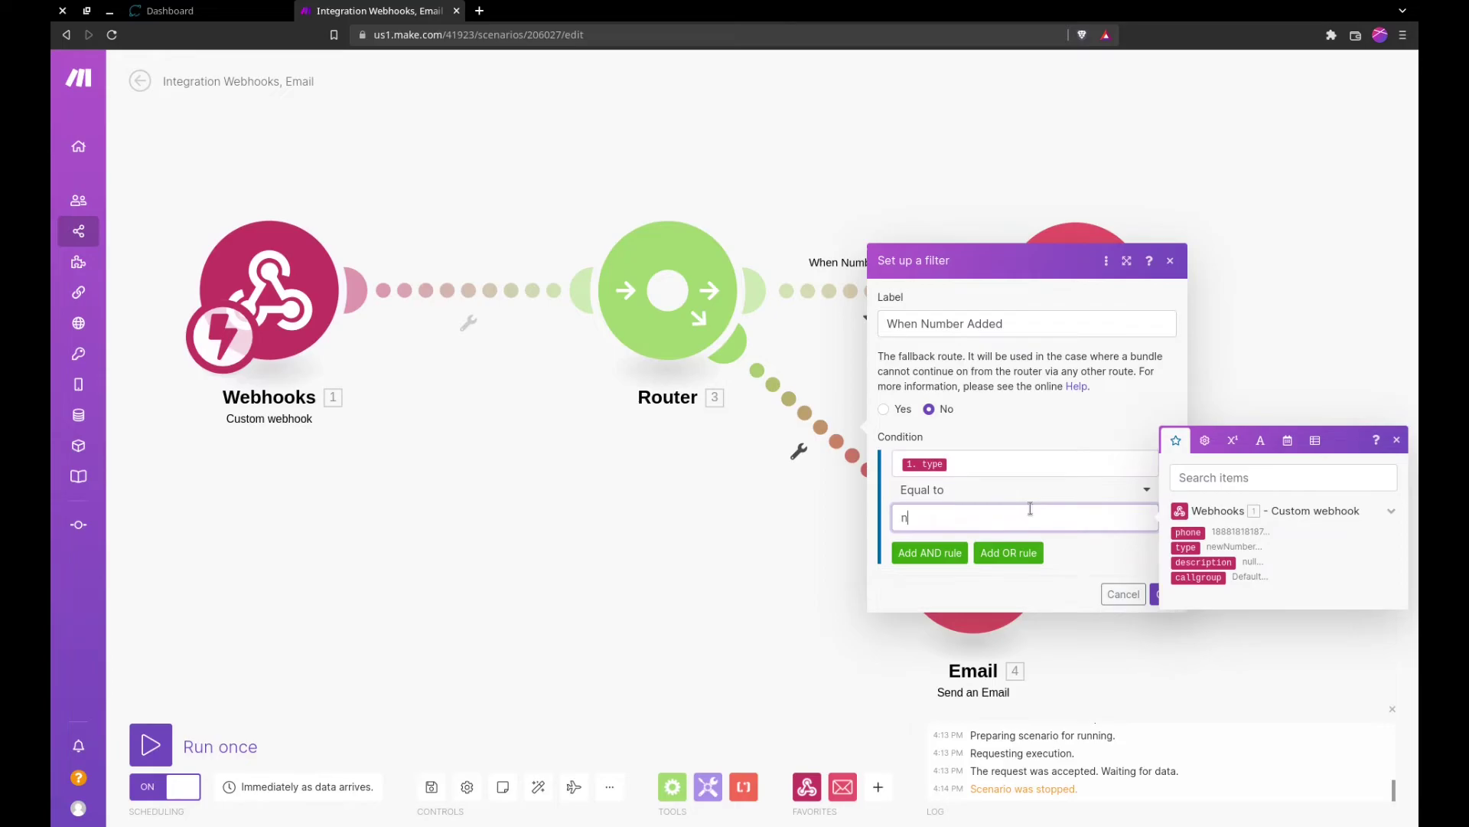
pyautogui.write('newNumber')
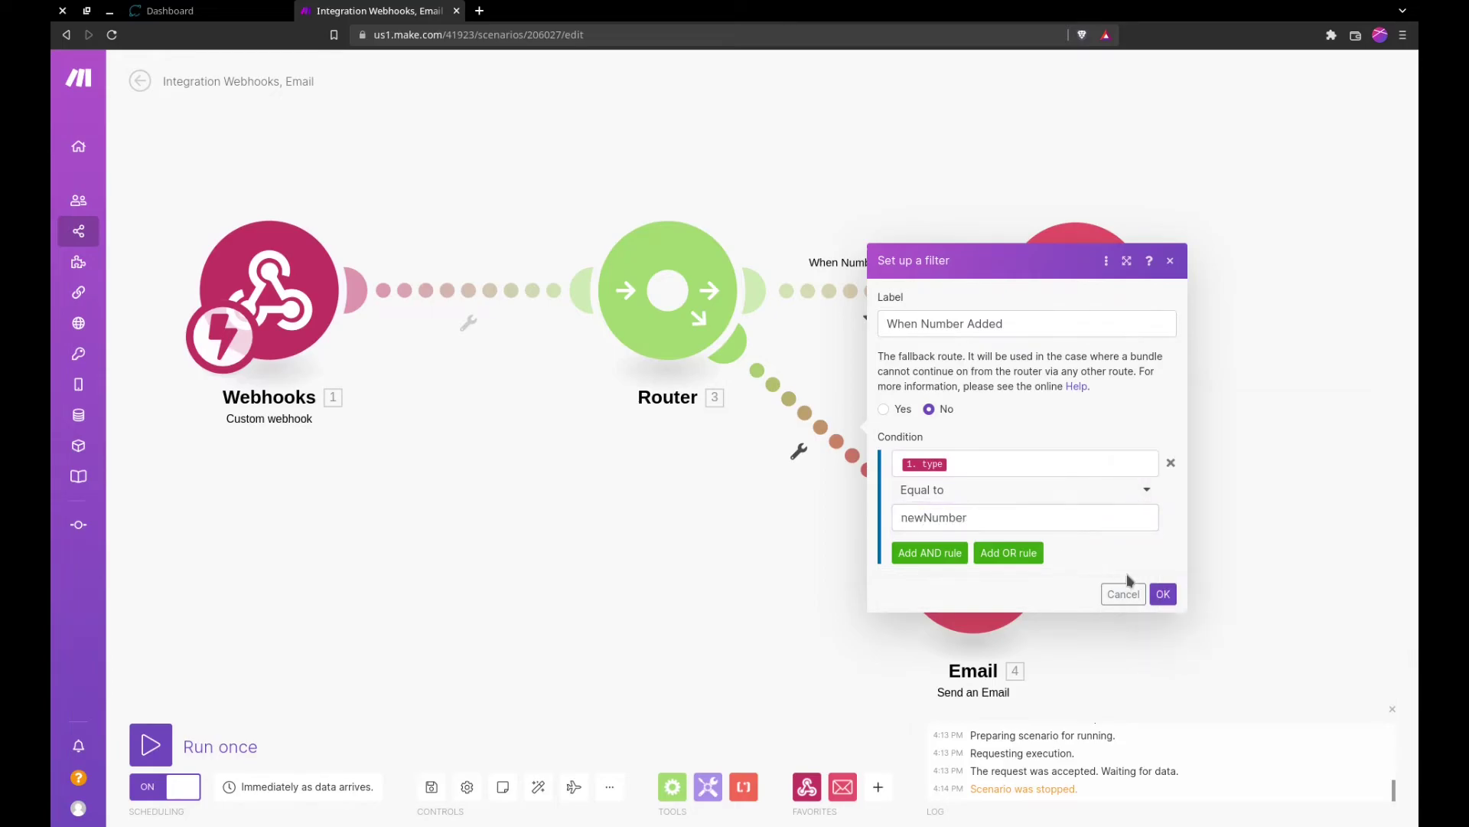
pyautogui.click(1163, 594)
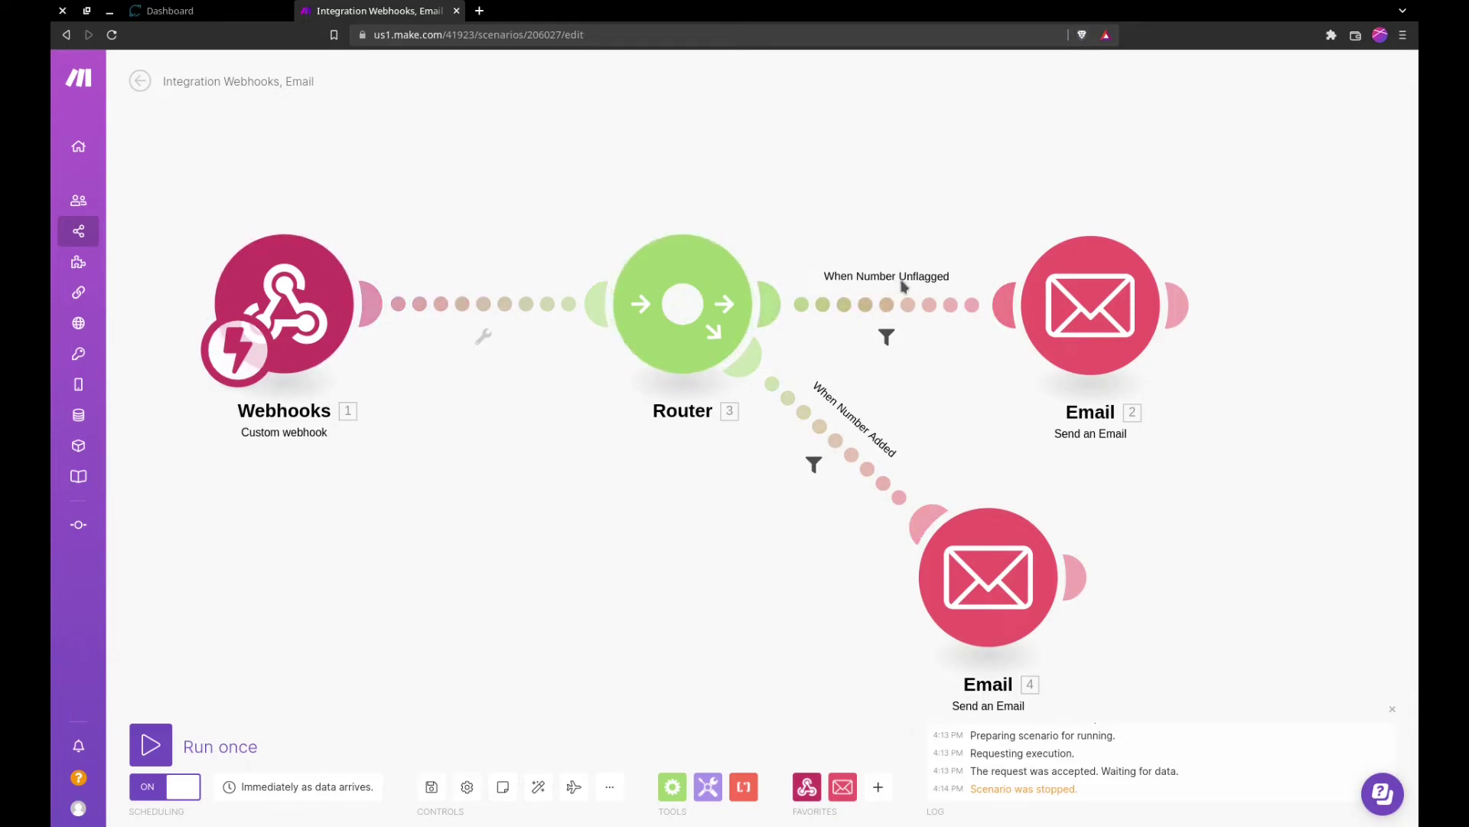
# Step: In the Email module body, replace 'new number' with 'number that became unflagged' and add a line break
pyautogui.click(1055, 309)
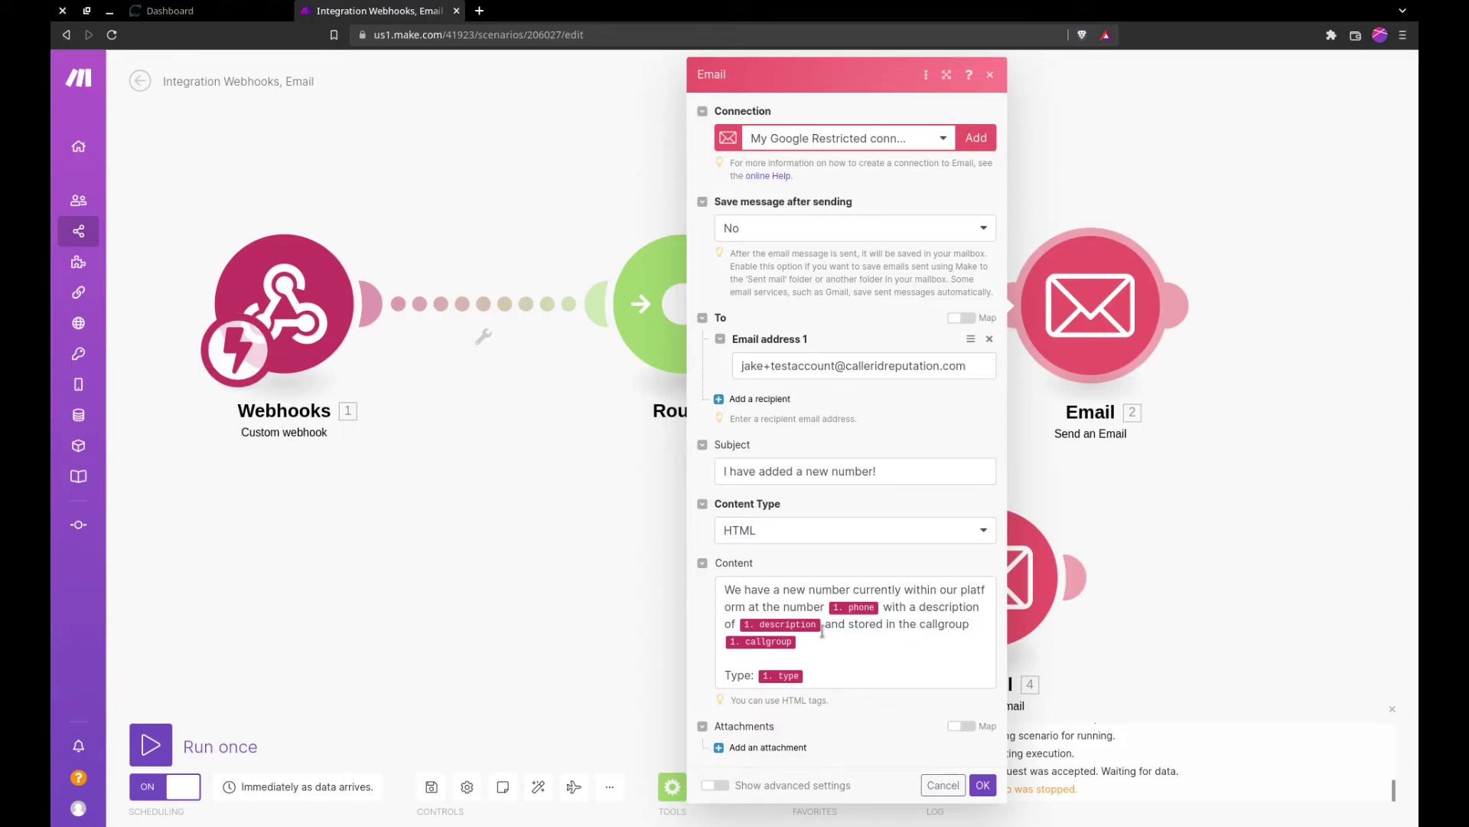
pyautogui.click(806, 594)
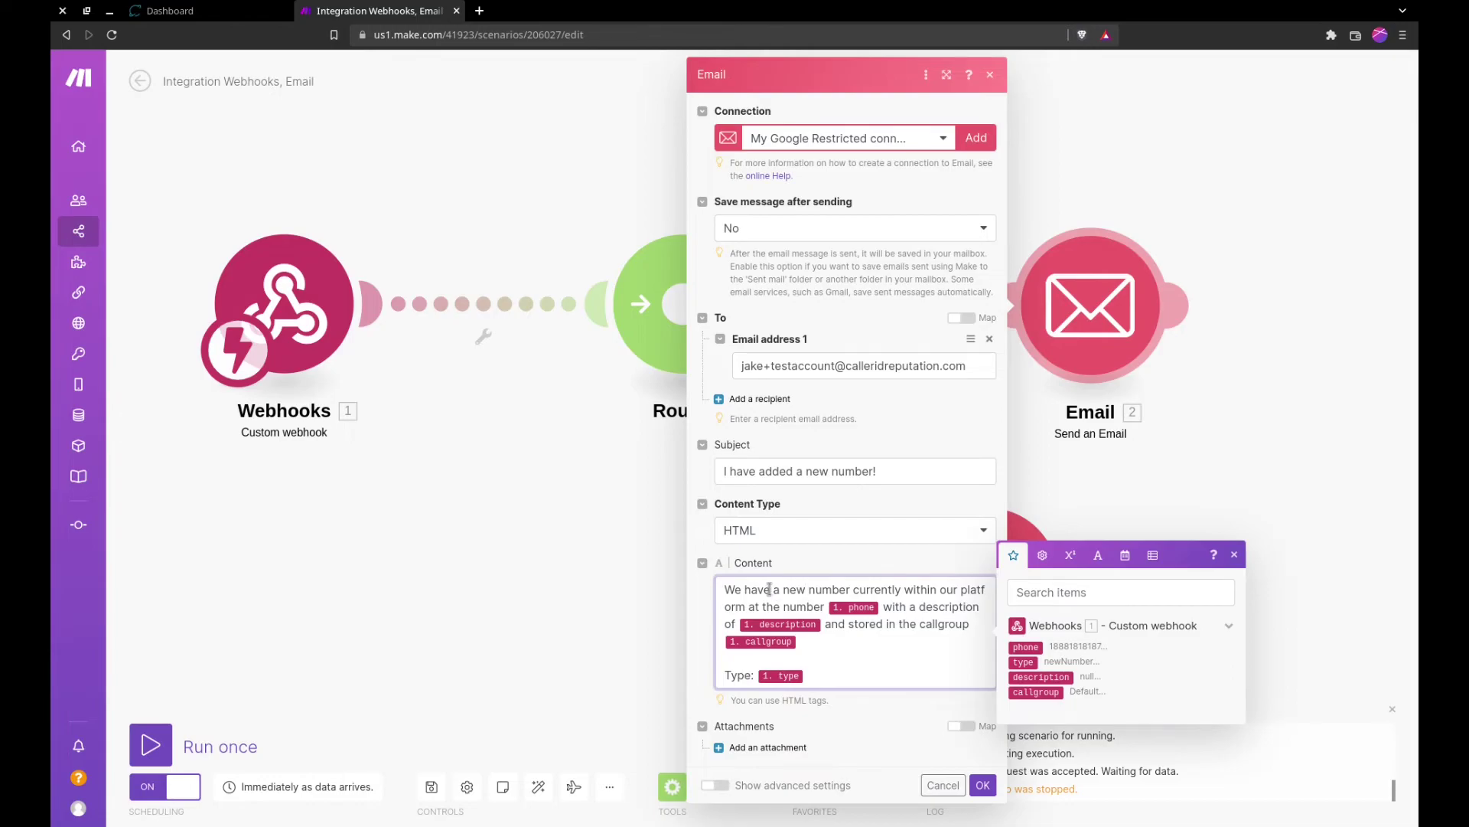
pyautogui.moveTo(783, 588); pyautogui.dragTo(854, 586)
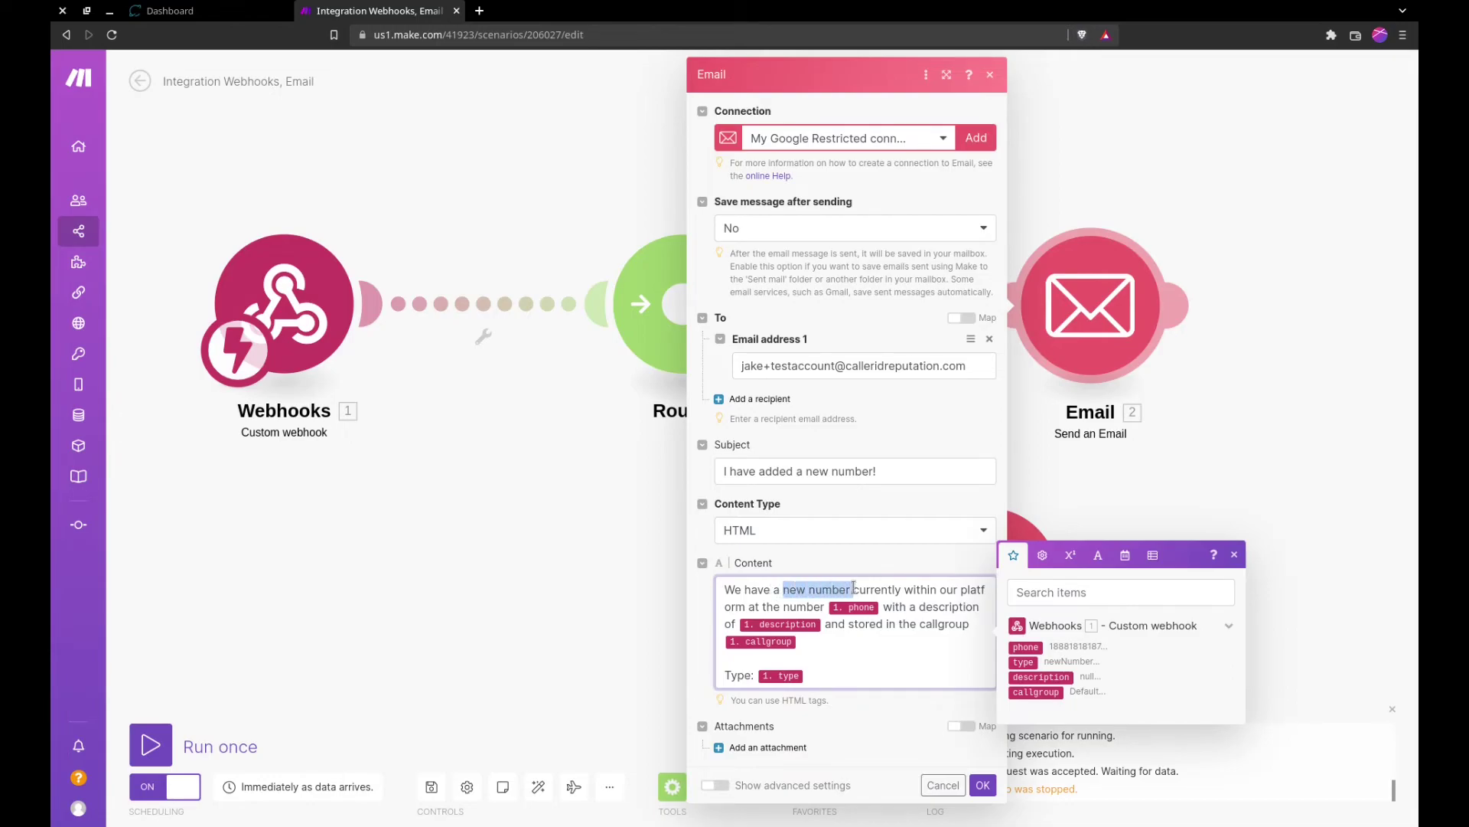
pyautogui.write('number that be')
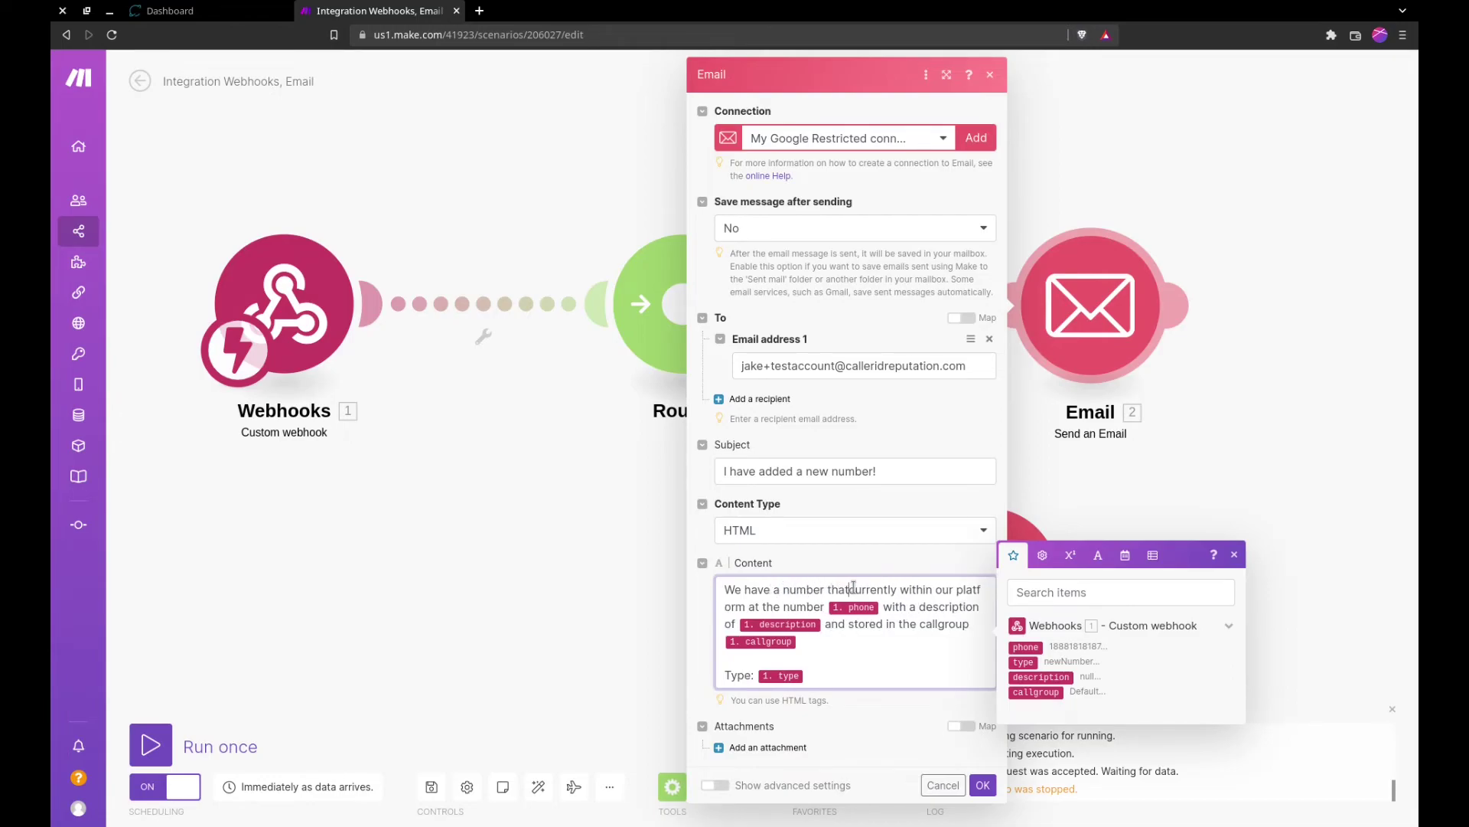
pyautogui.write('came unflagged')
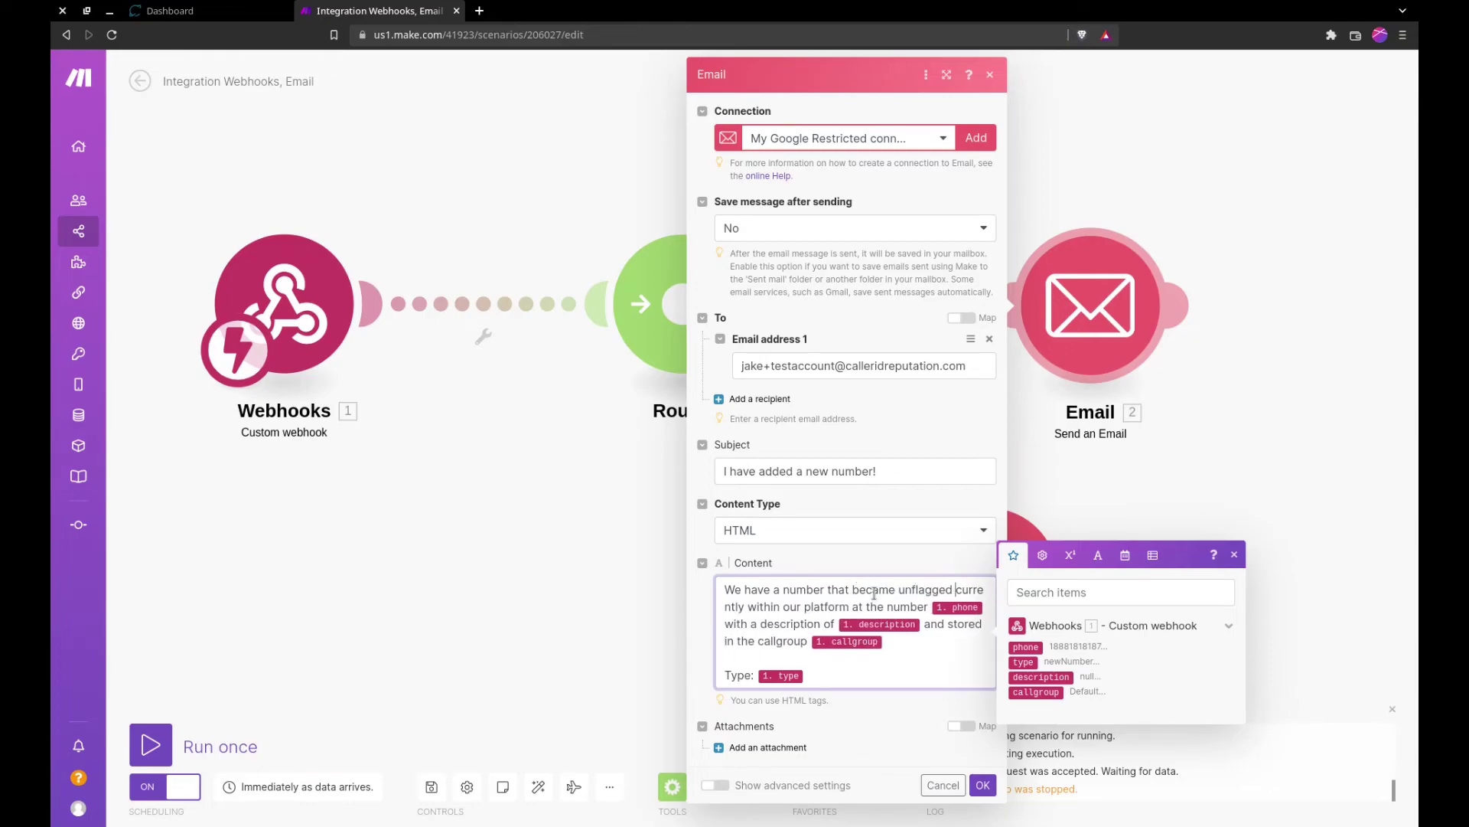
pyautogui.press('Return')
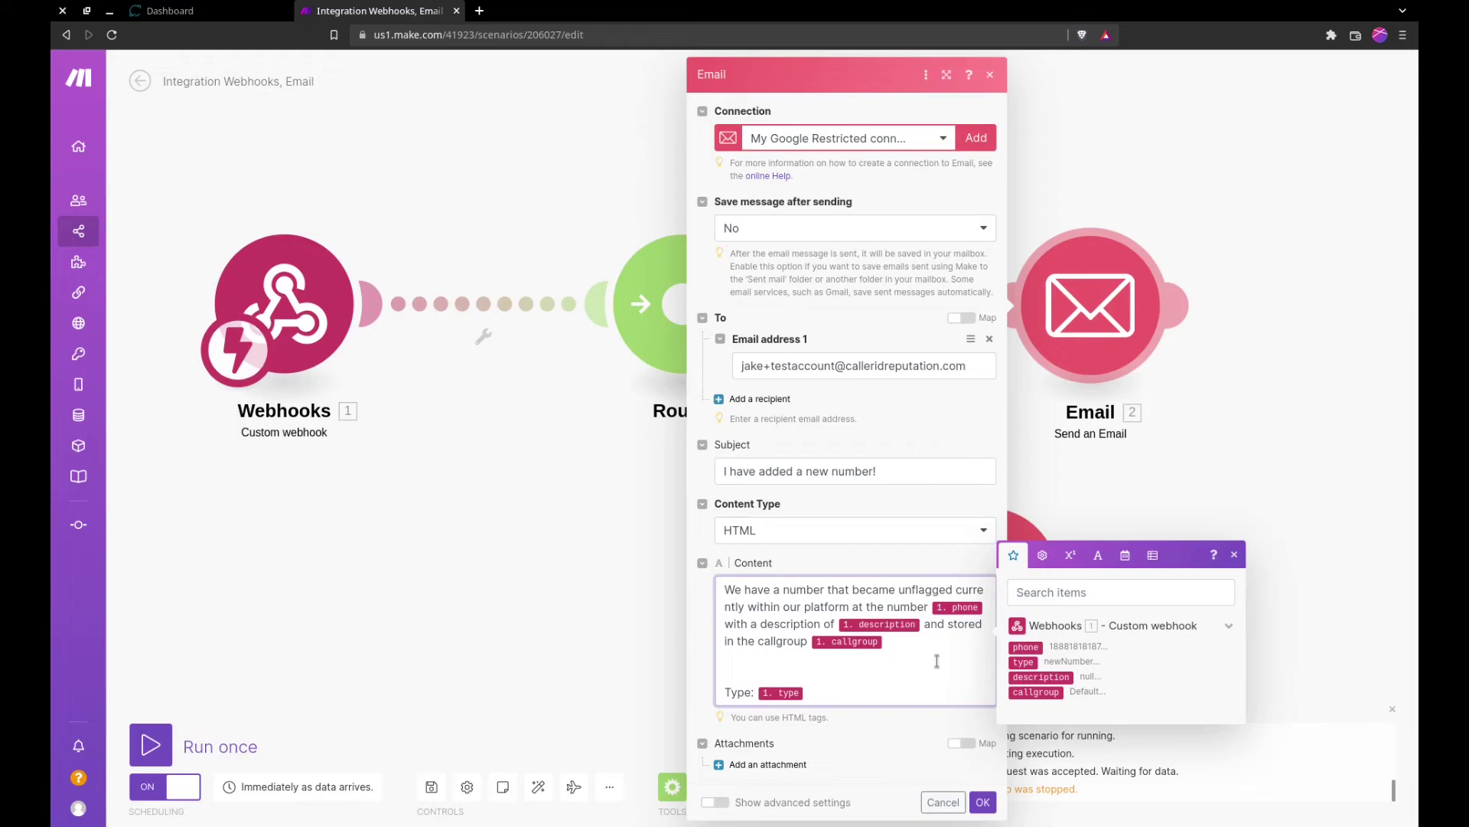
# Step: Save the email module and run the scenario once so it waits for webhook data
pyautogui.click(982, 801)
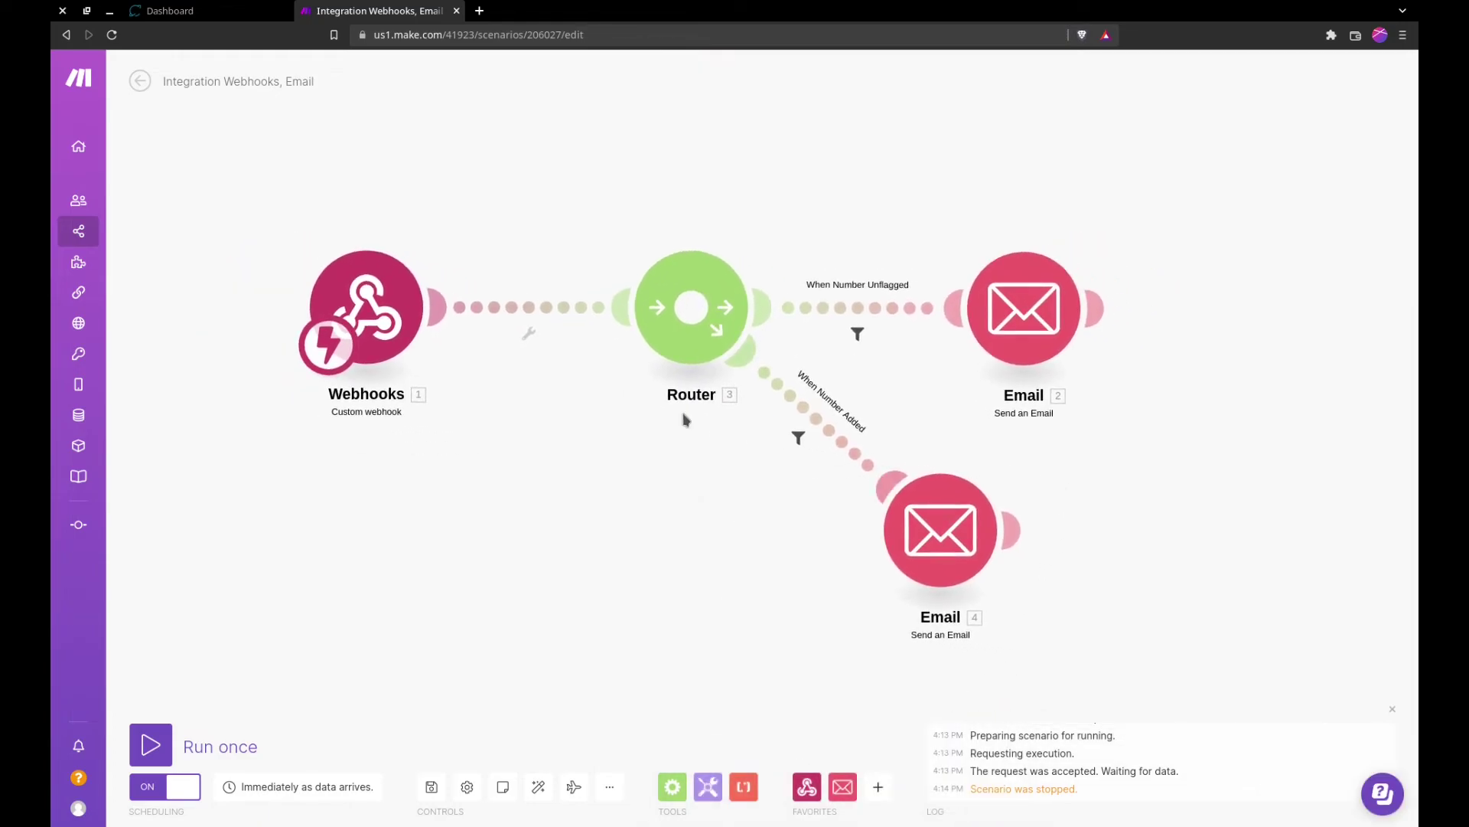
pyautogui.click(150, 744)
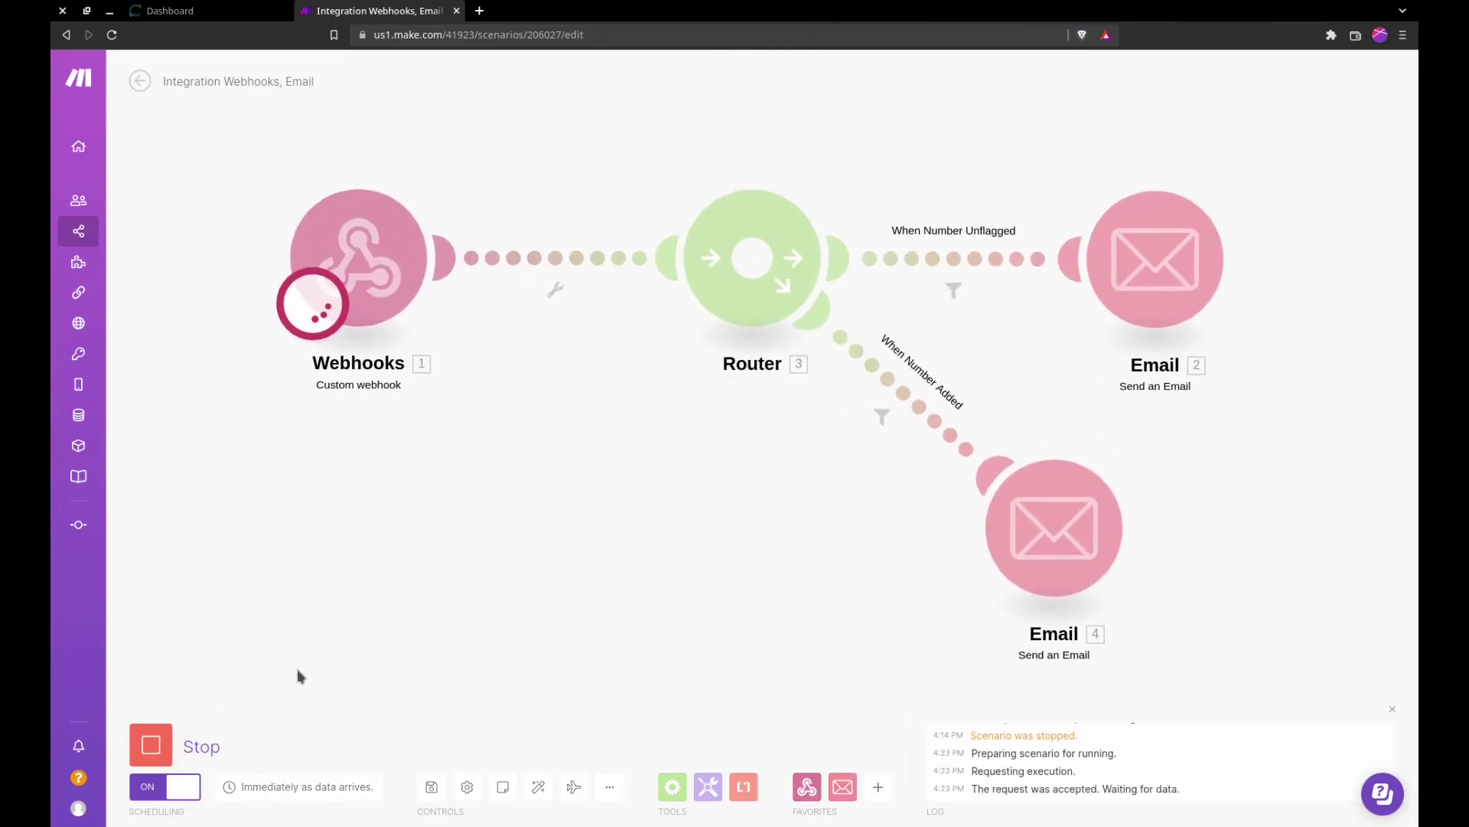
pyautogui.click(205, 15)
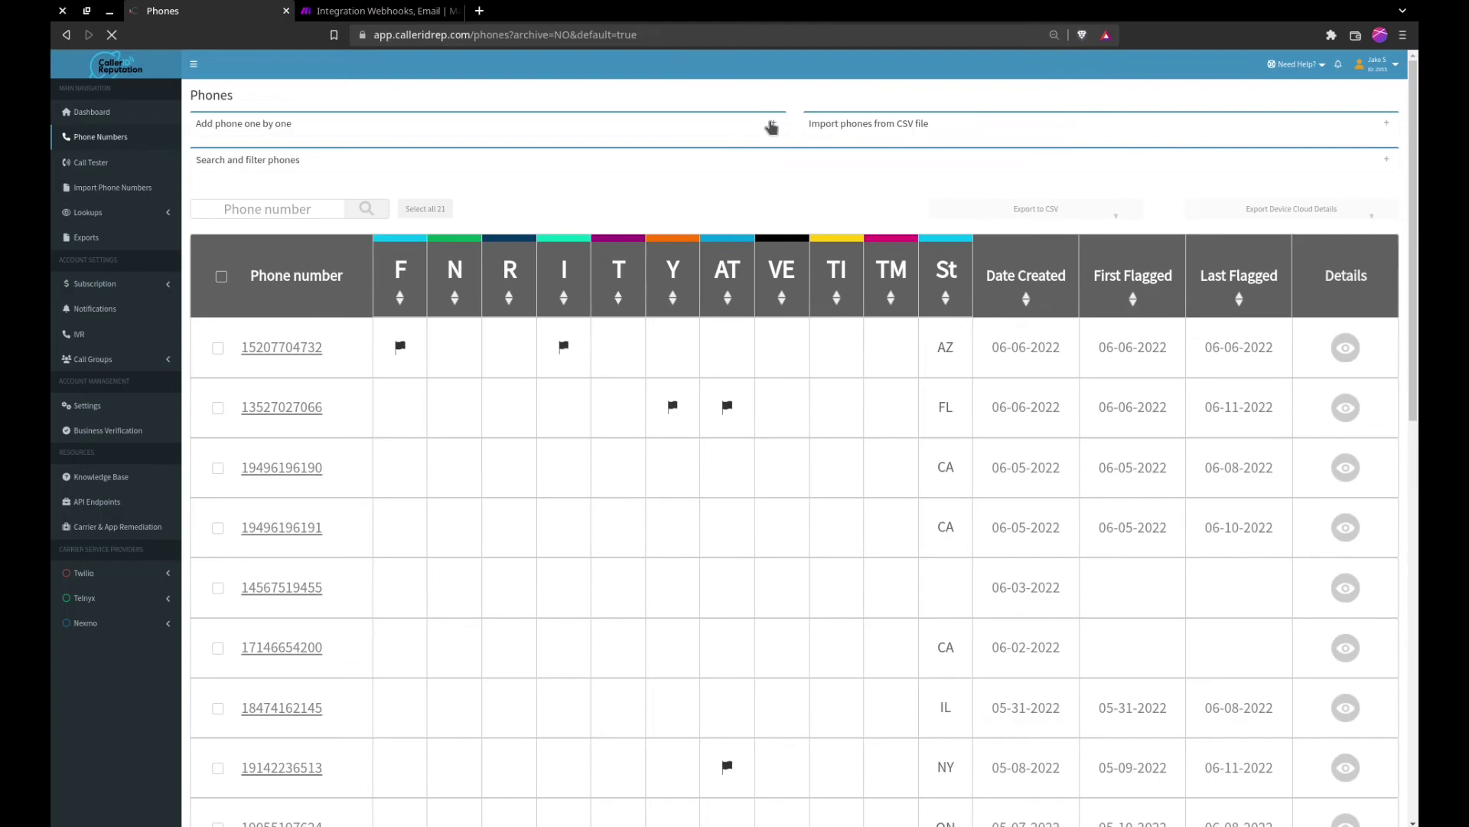
# Step: Enter the new phone number in the single-phone form and assign it to the Default call group
pyautogui.click(773, 123)
pyautogui.click(386, 160)
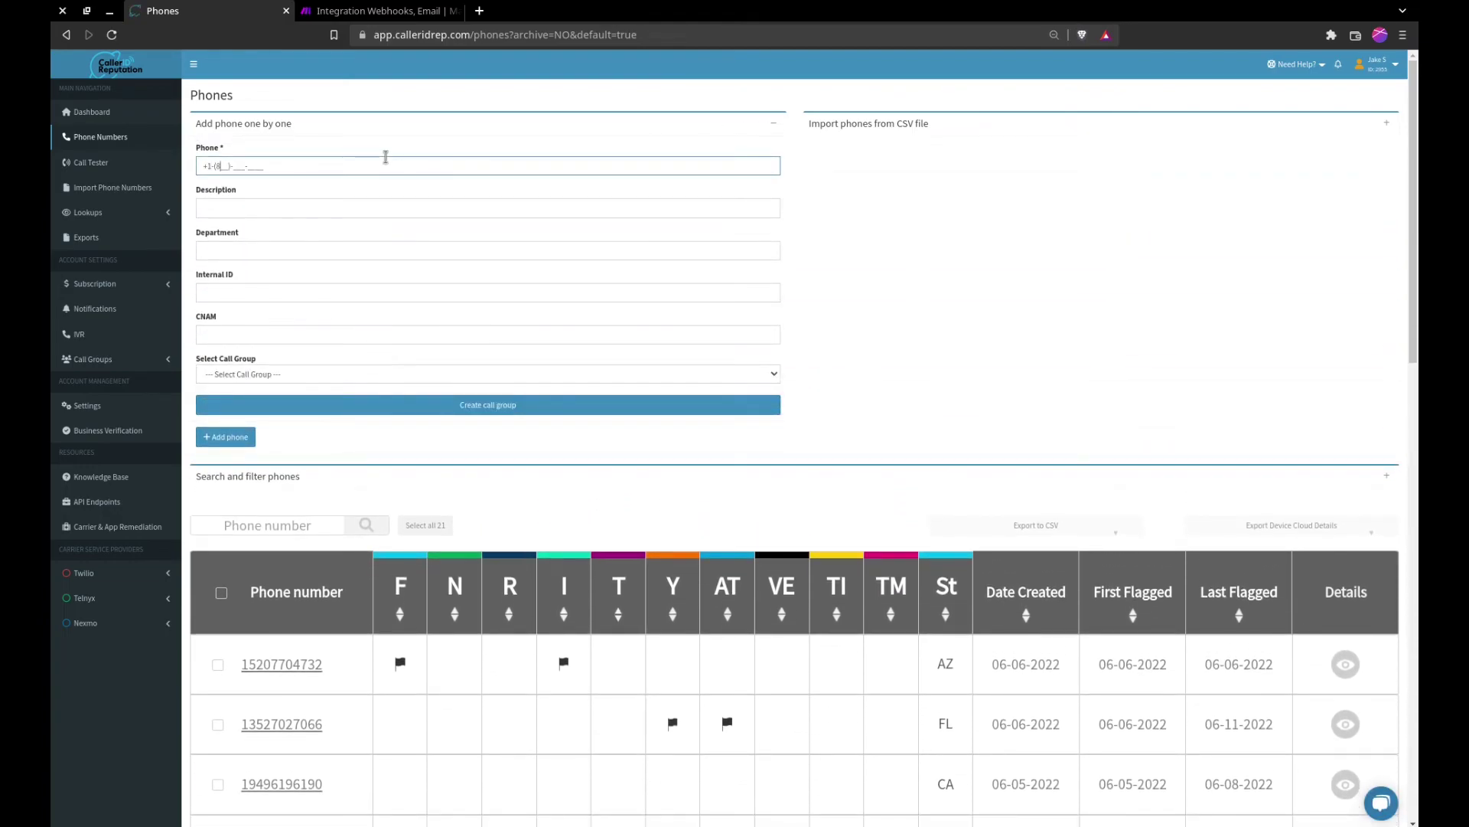
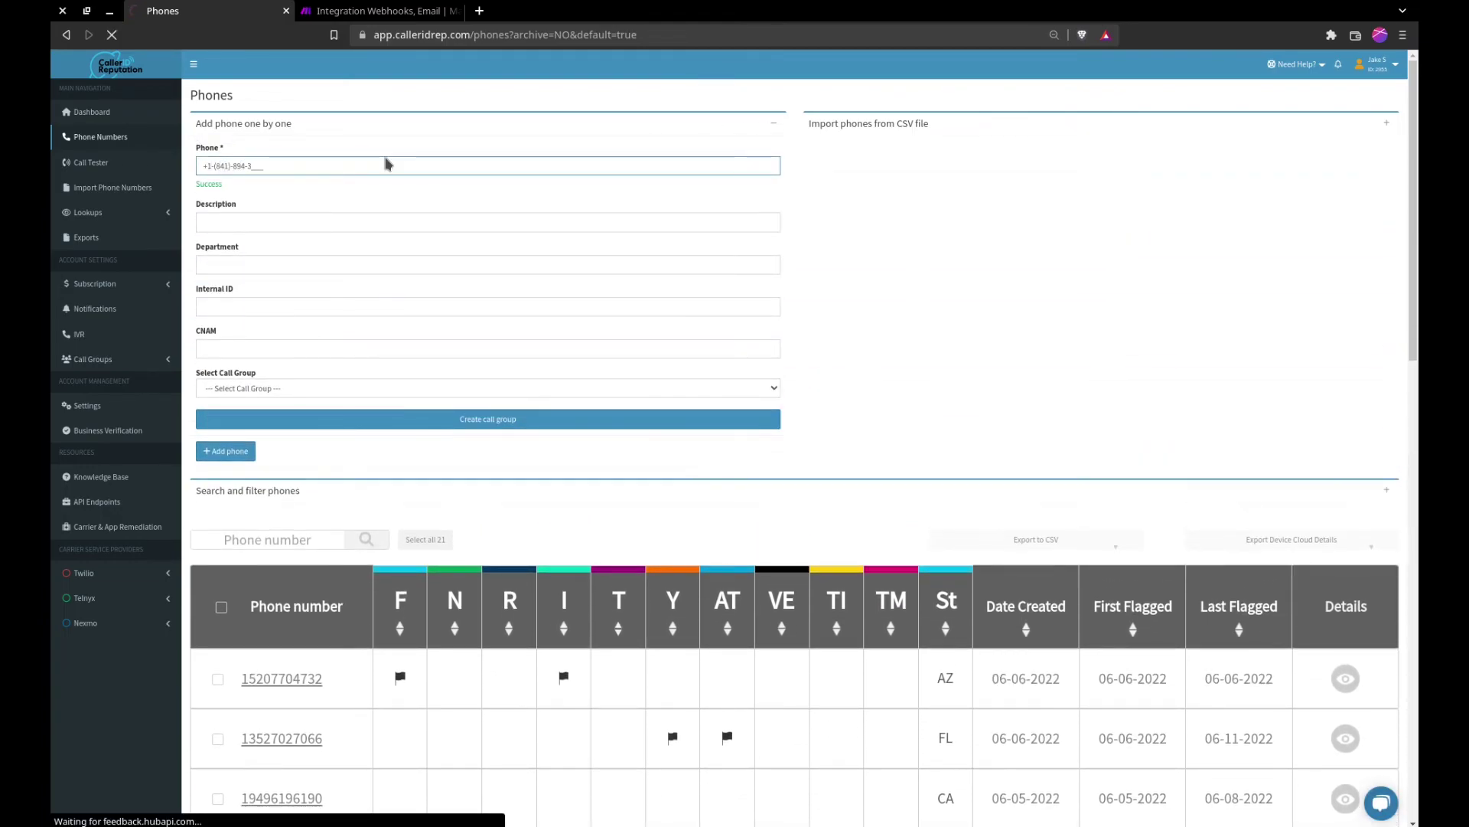
pyautogui.click(353, 244)
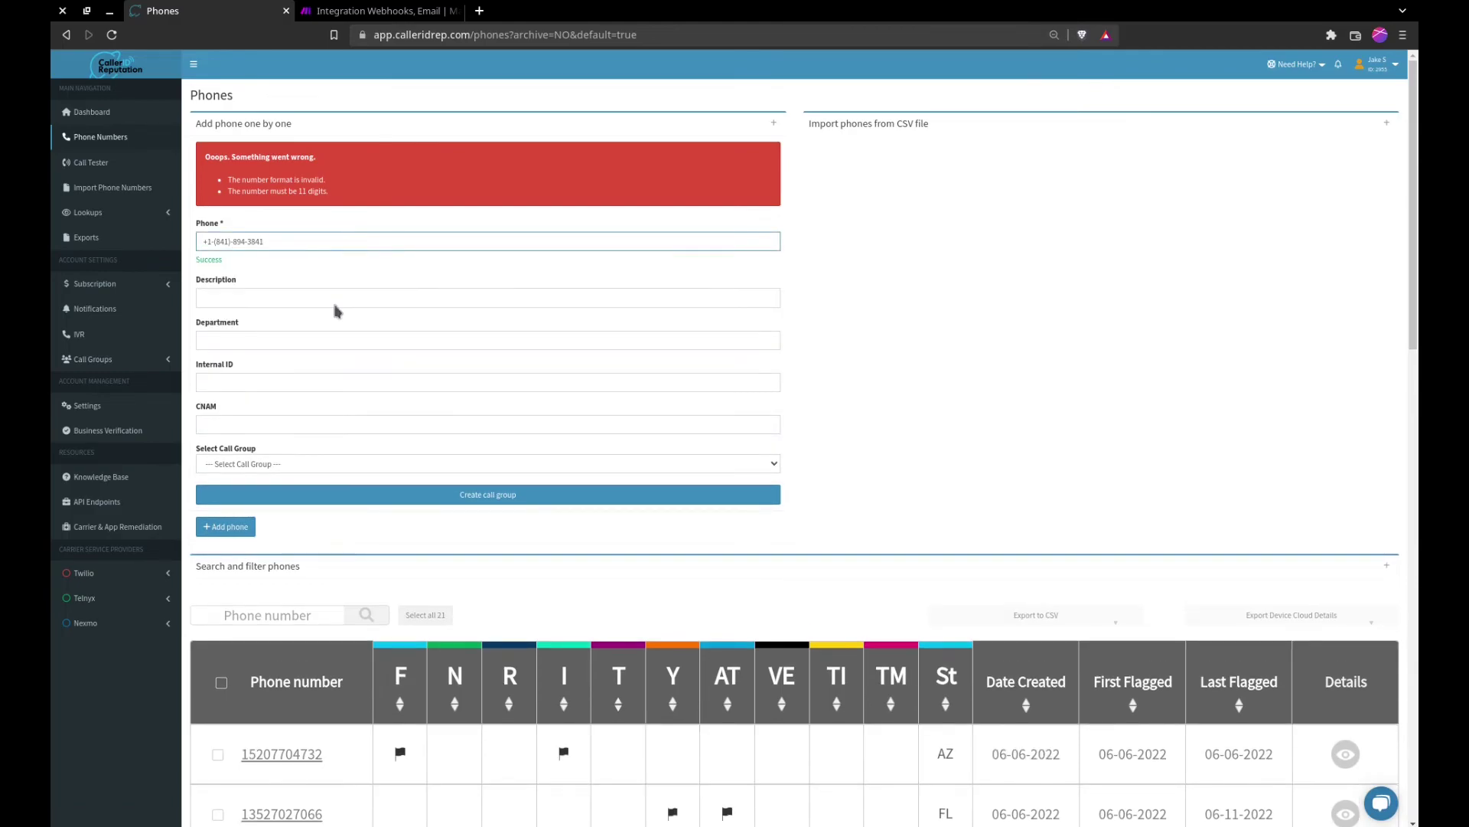
pyautogui.click(264, 463)
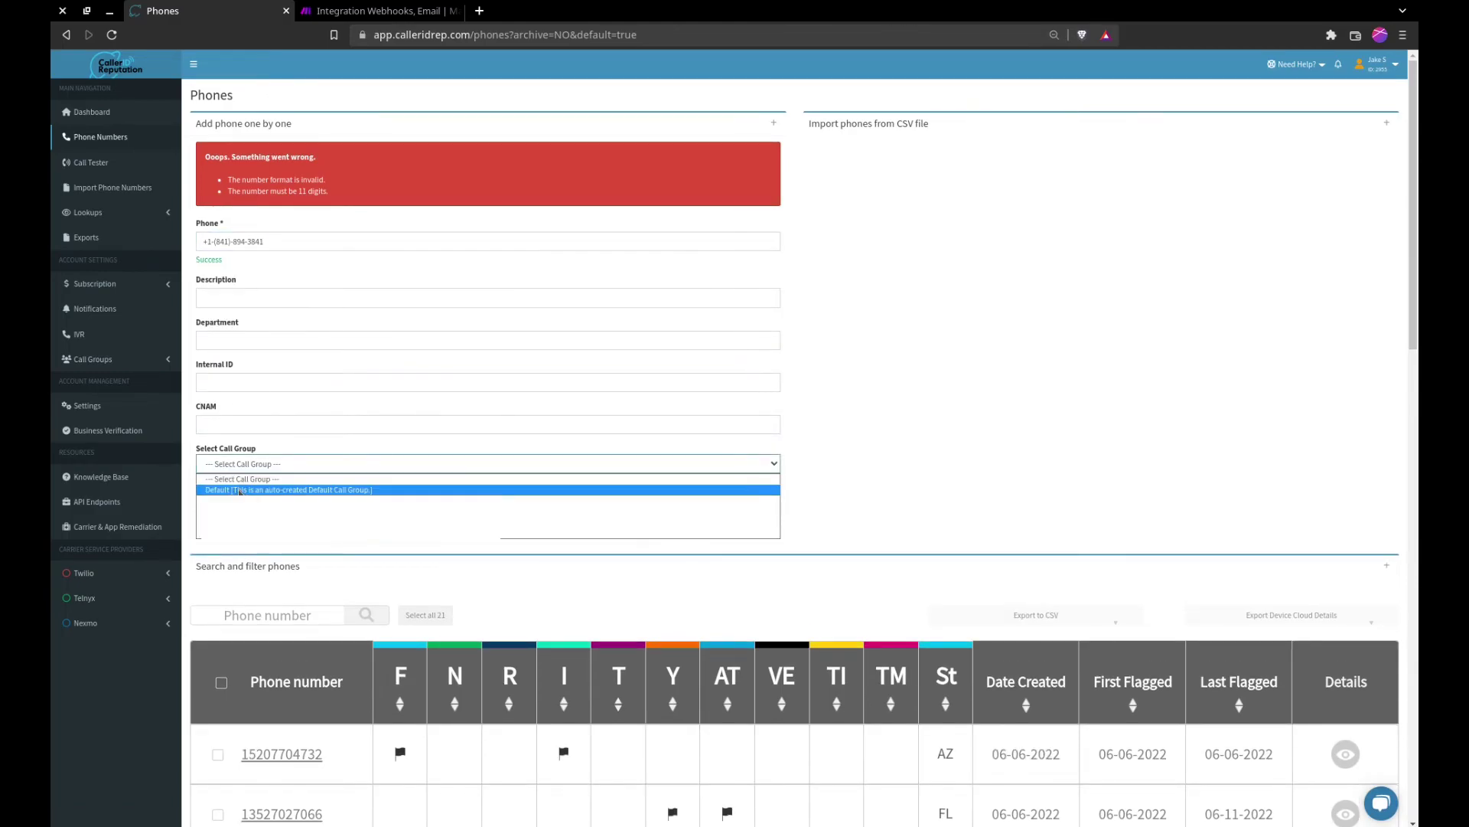
pyautogui.click(716, 482)
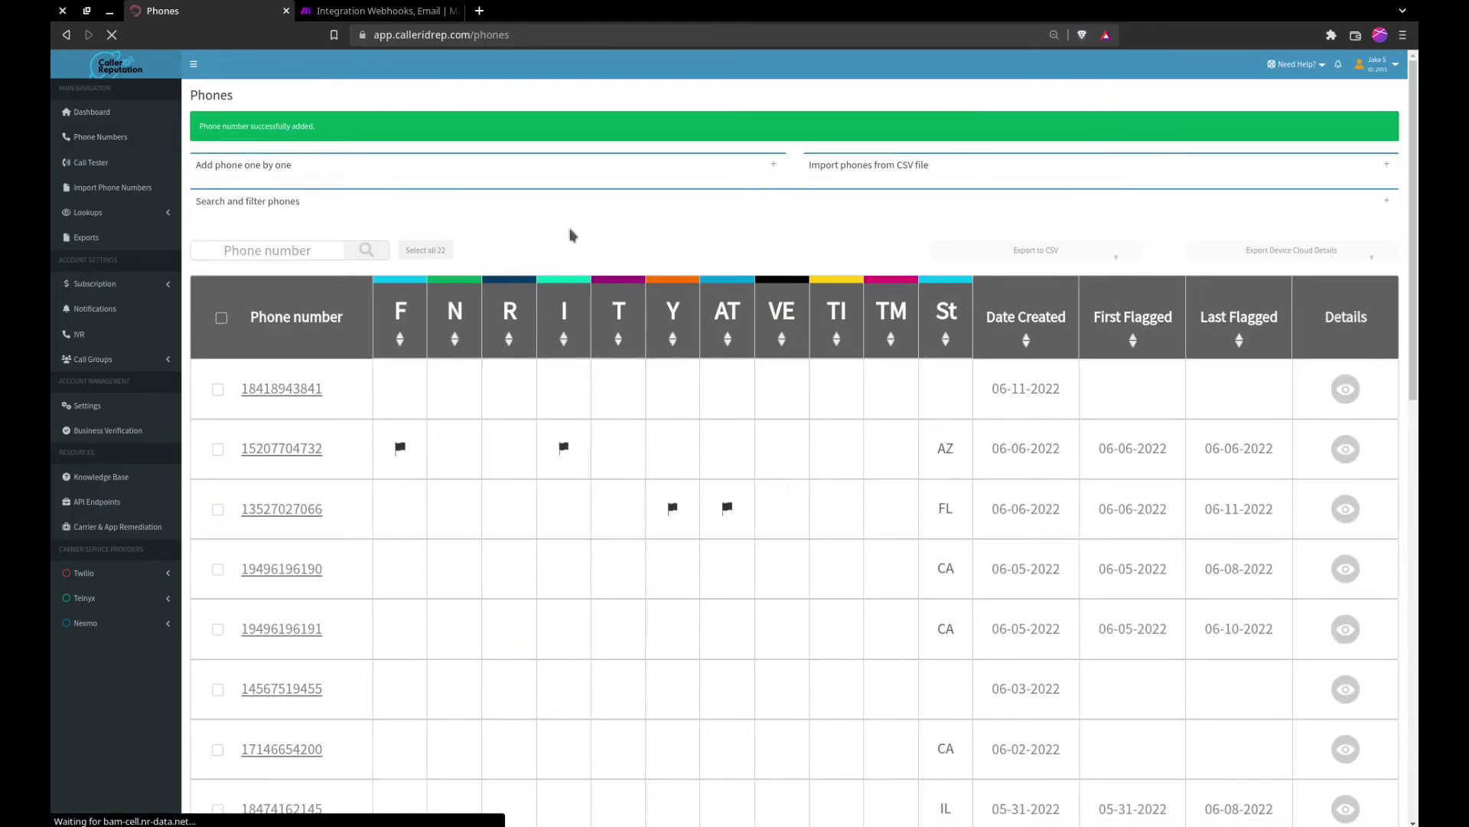
# Step: Inspect the When Number Added filter to confirm one newNumber bundle passed through to Email 4
pyautogui.click(343, 12)
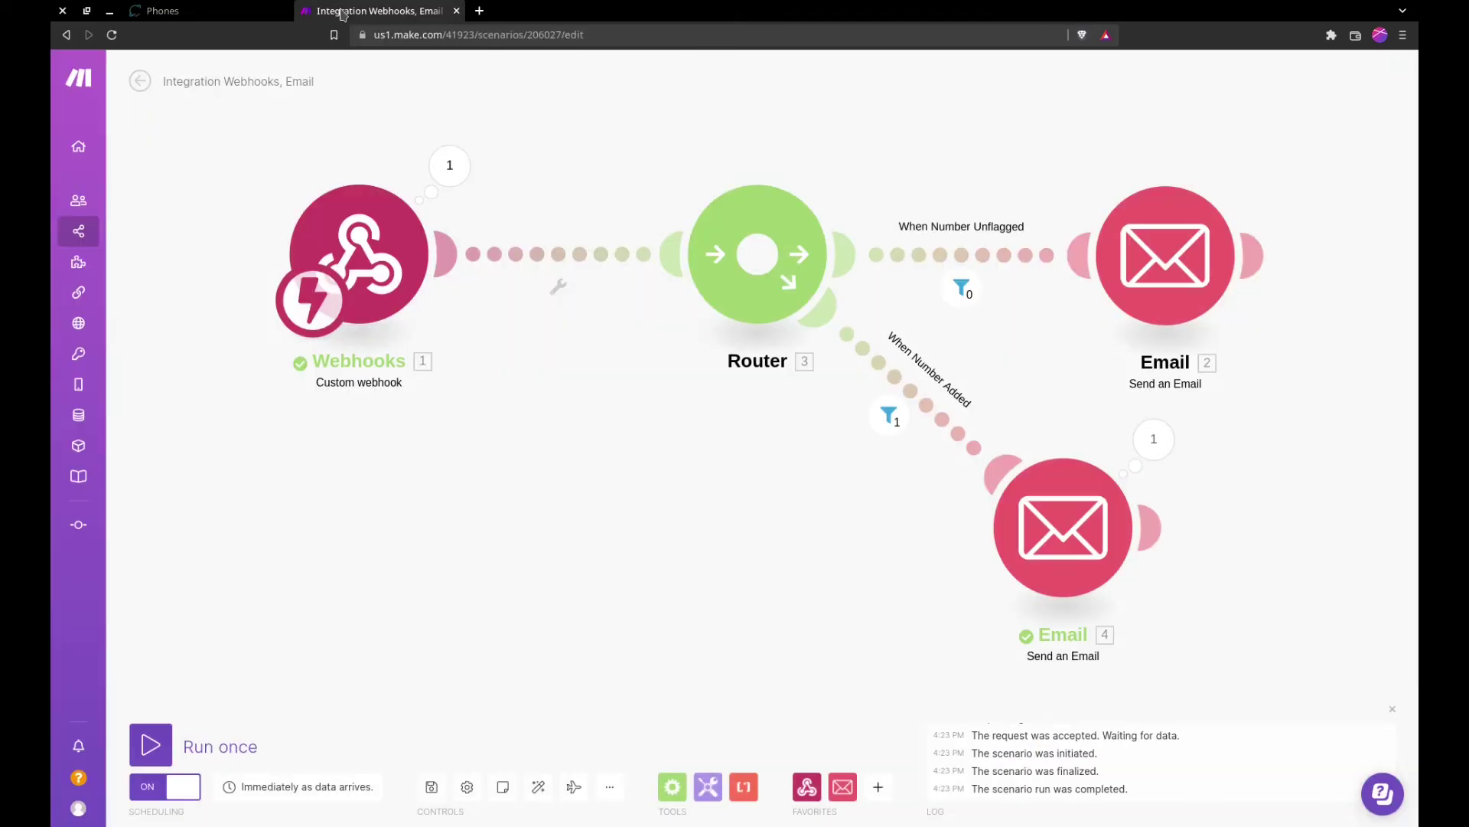
pyautogui.moveTo(639, 192); pyautogui.dragTo(574, 246)
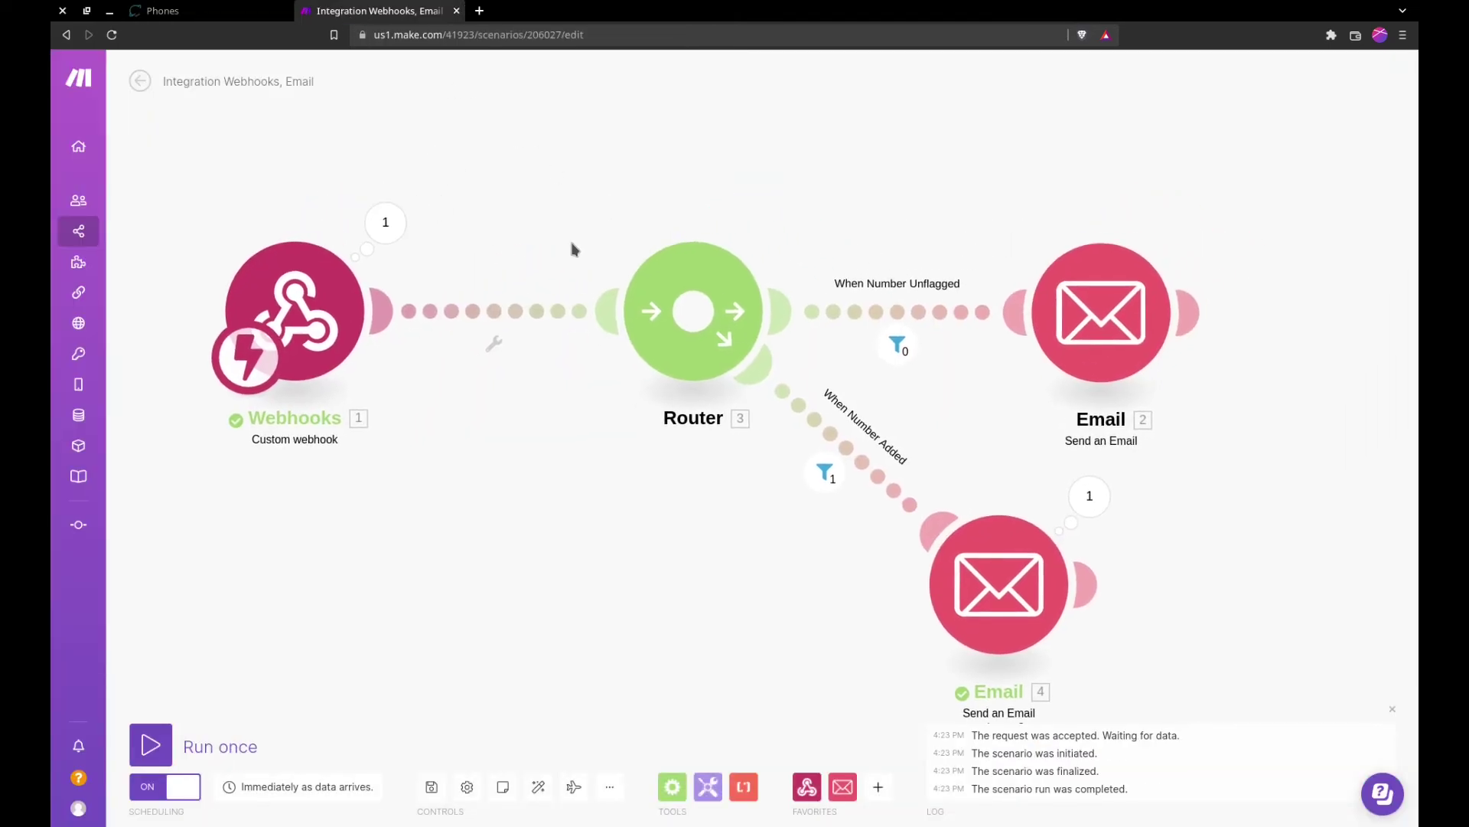
pyautogui.click(825, 474)
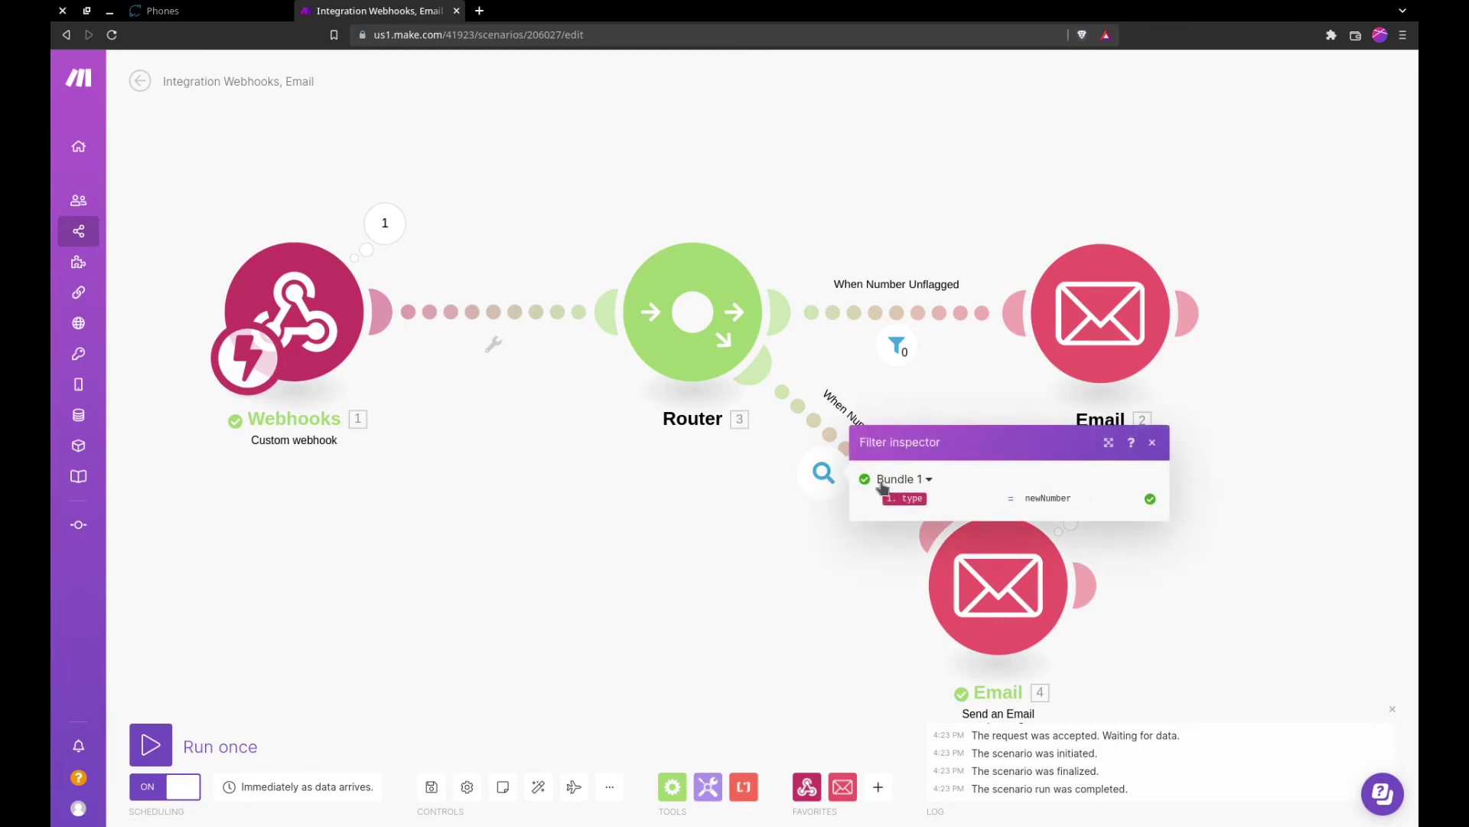
pyautogui.click(1201, 620)
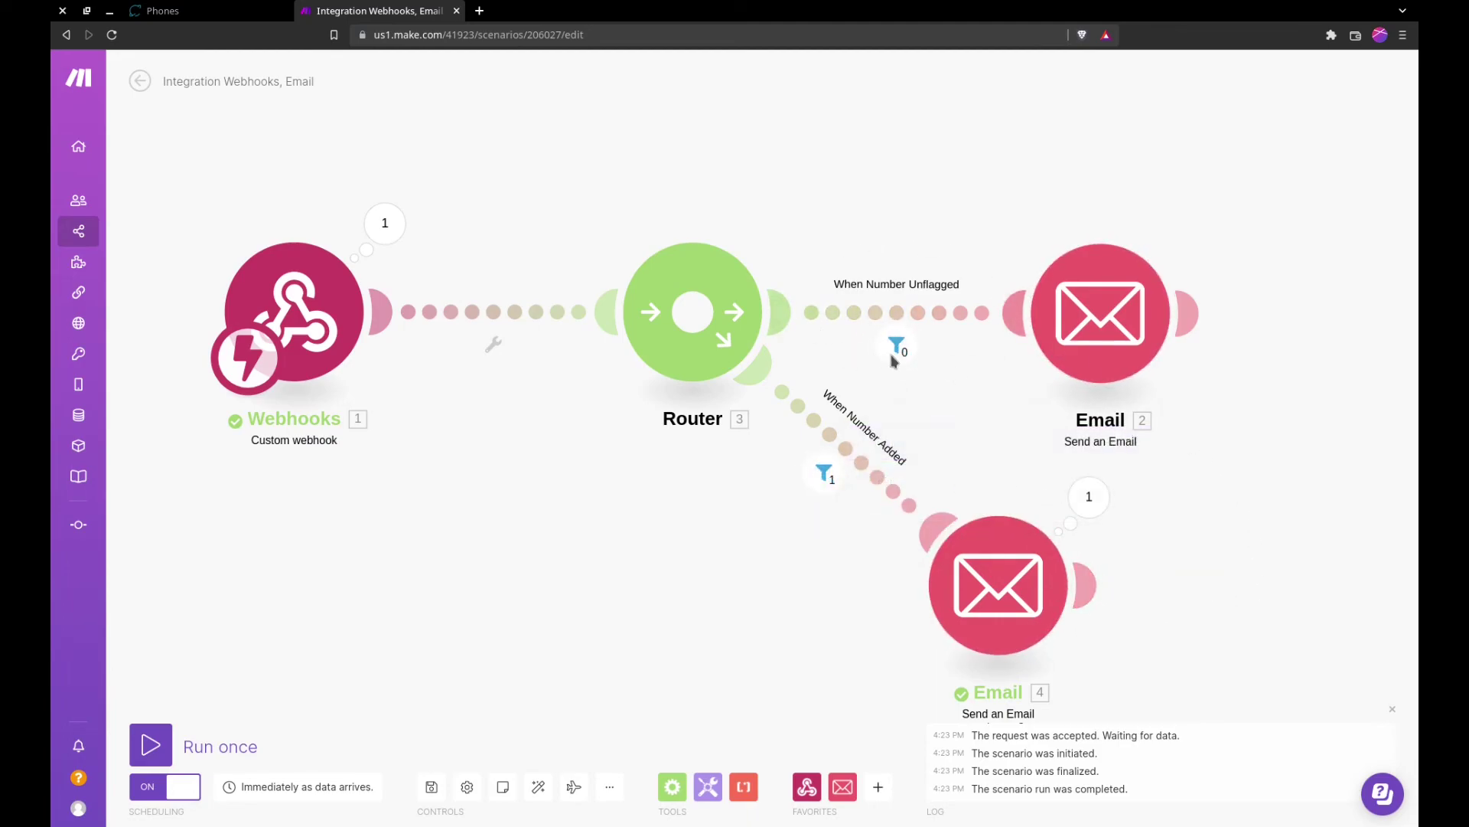
# Step: Recentre the scenario diagram, then go back to the Caller ID Reputation phones list
pyautogui.moveTo(1232, 469); pyautogui.dragTo(1196, 435)
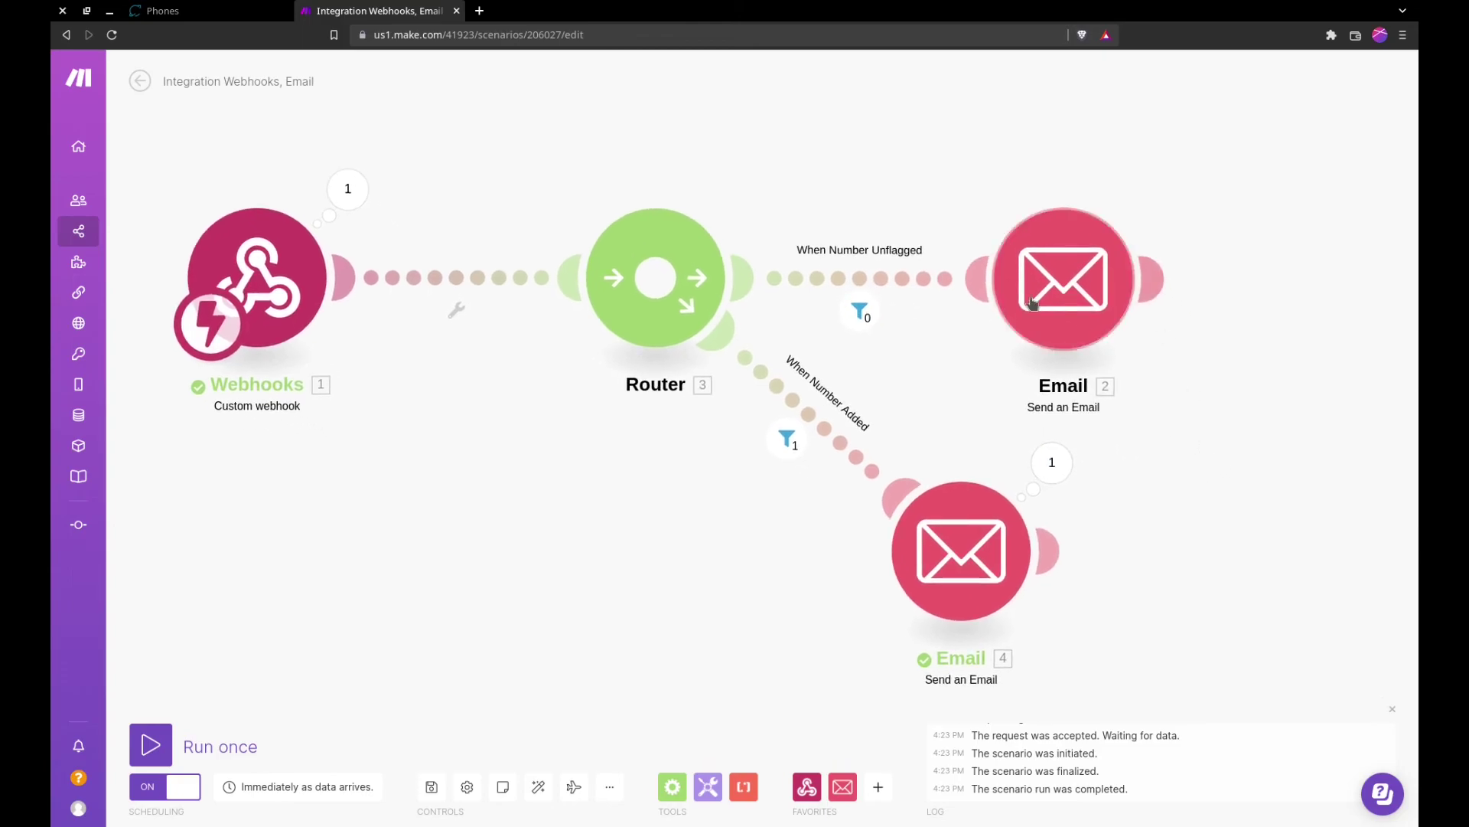
pyautogui.moveTo(538, 581); pyautogui.dragTo(636, 564)
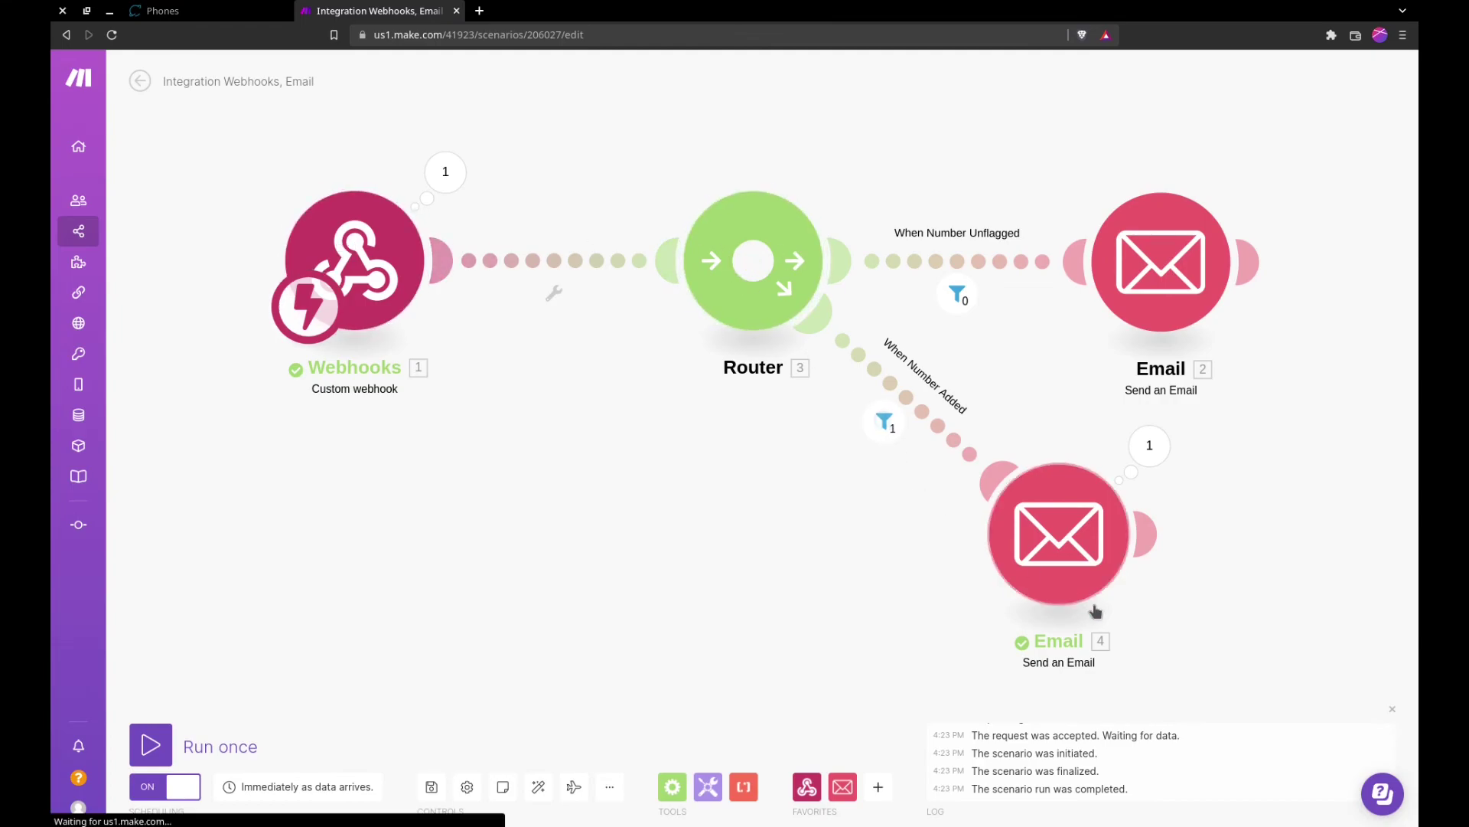
pyautogui.moveTo(1275, 605); pyautogui.dragTo(1165, 493)
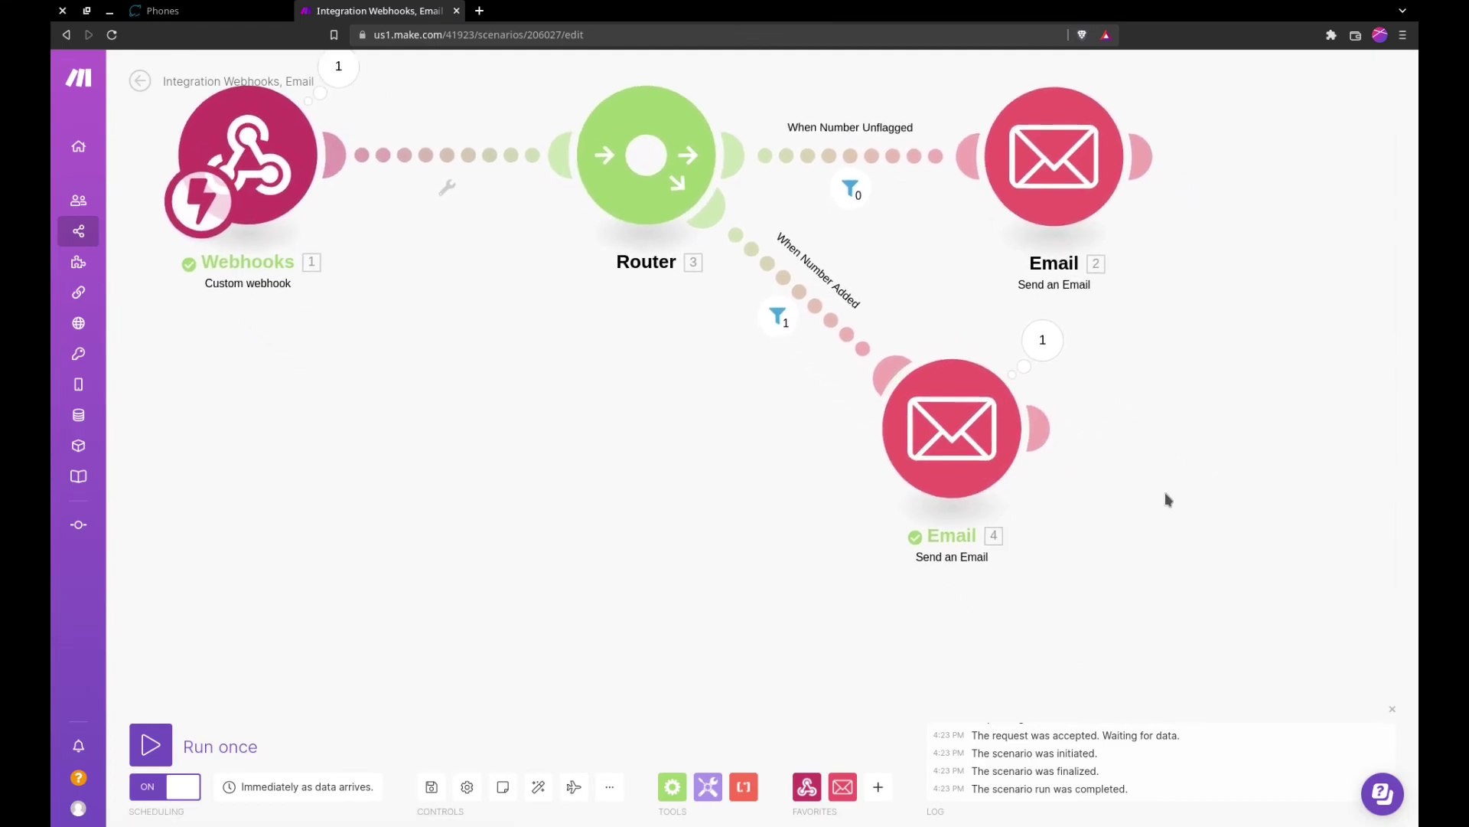
pyautogui.scroll(-1, 1165, 493)
pyautogui.scroll(-1, 719, 467)
pyautogui.moveTo(730, 457); pyautogui.dragTo(820, 564)
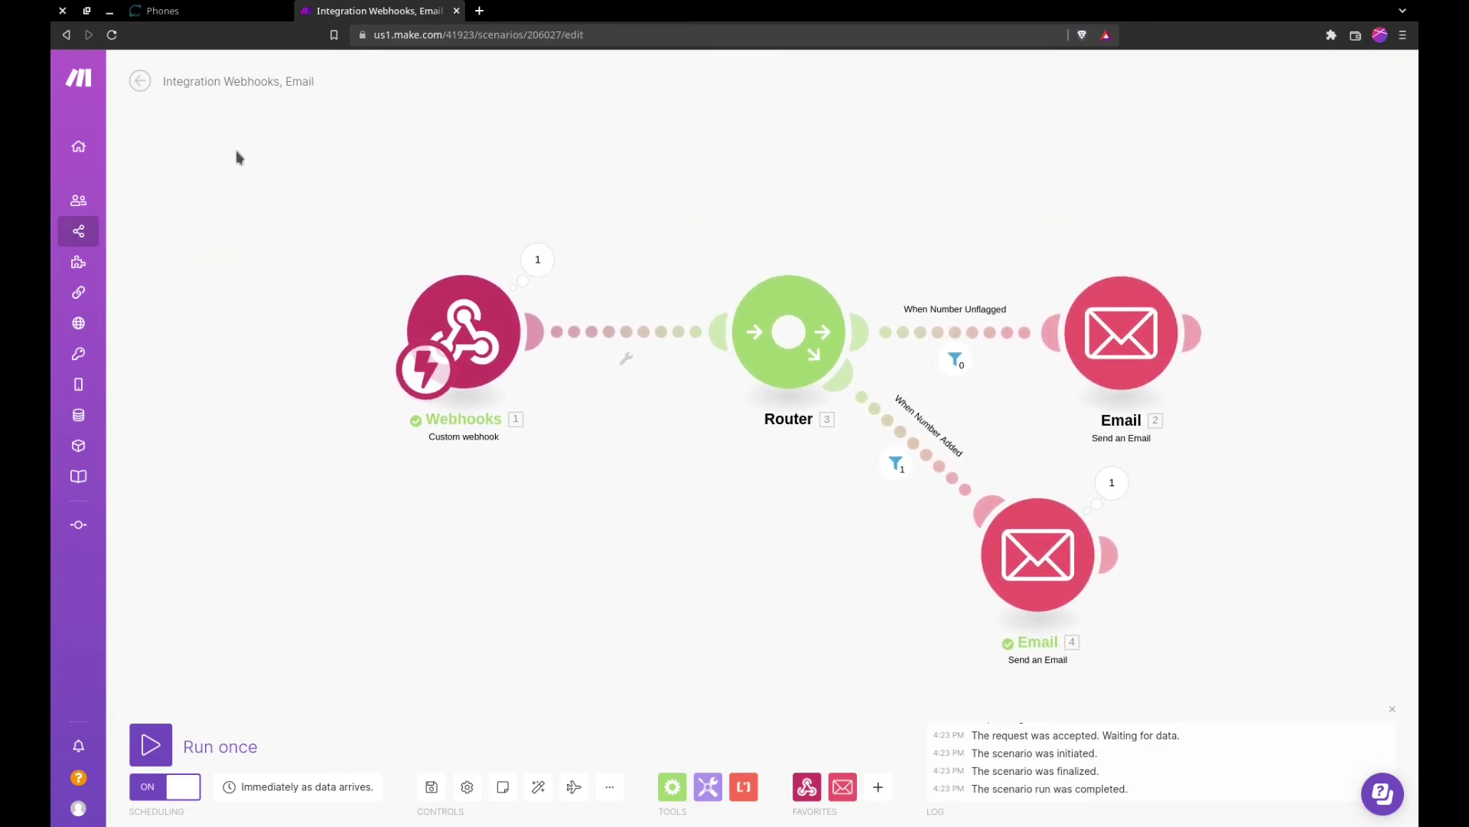
pyautogui.click(172, 11)
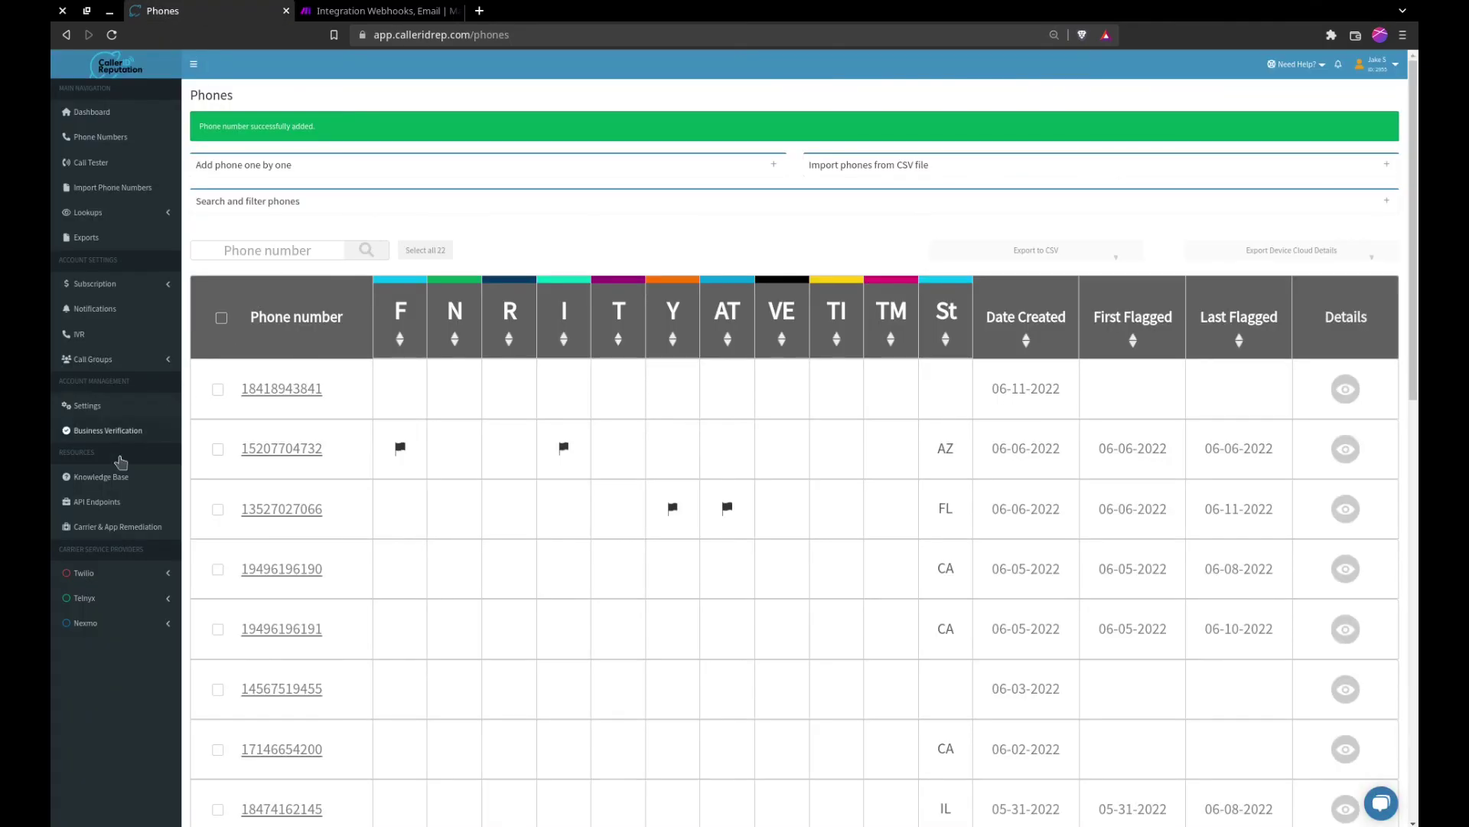
# Step: In Settings, expand the Scan Completed On Service entry under Webhook Notifications
pyautogui.click(84, 404)
pyautogui.scroll(-15, 551, 398)
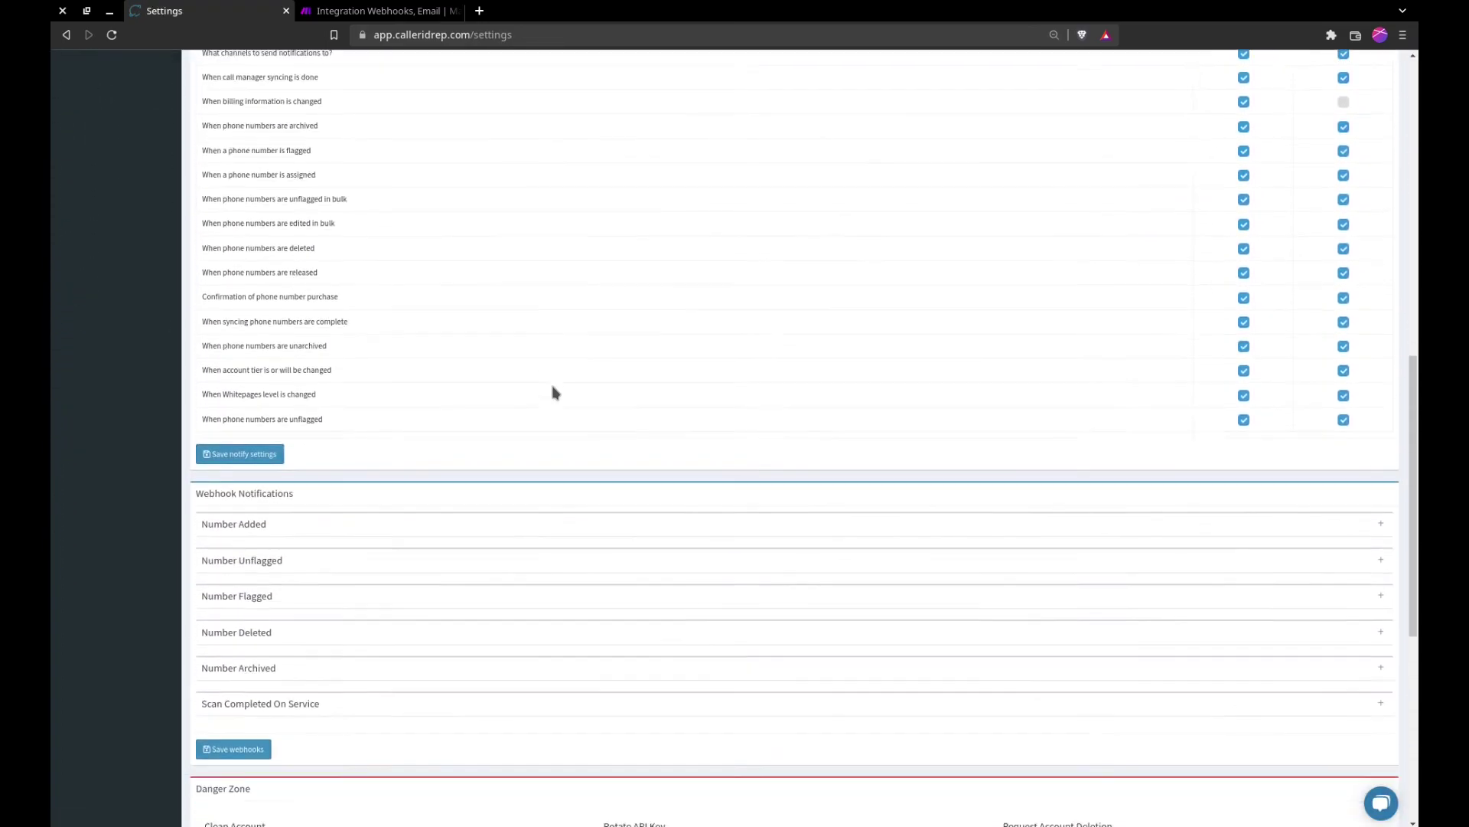
pyautogui.scroll(-3, 555, 393)
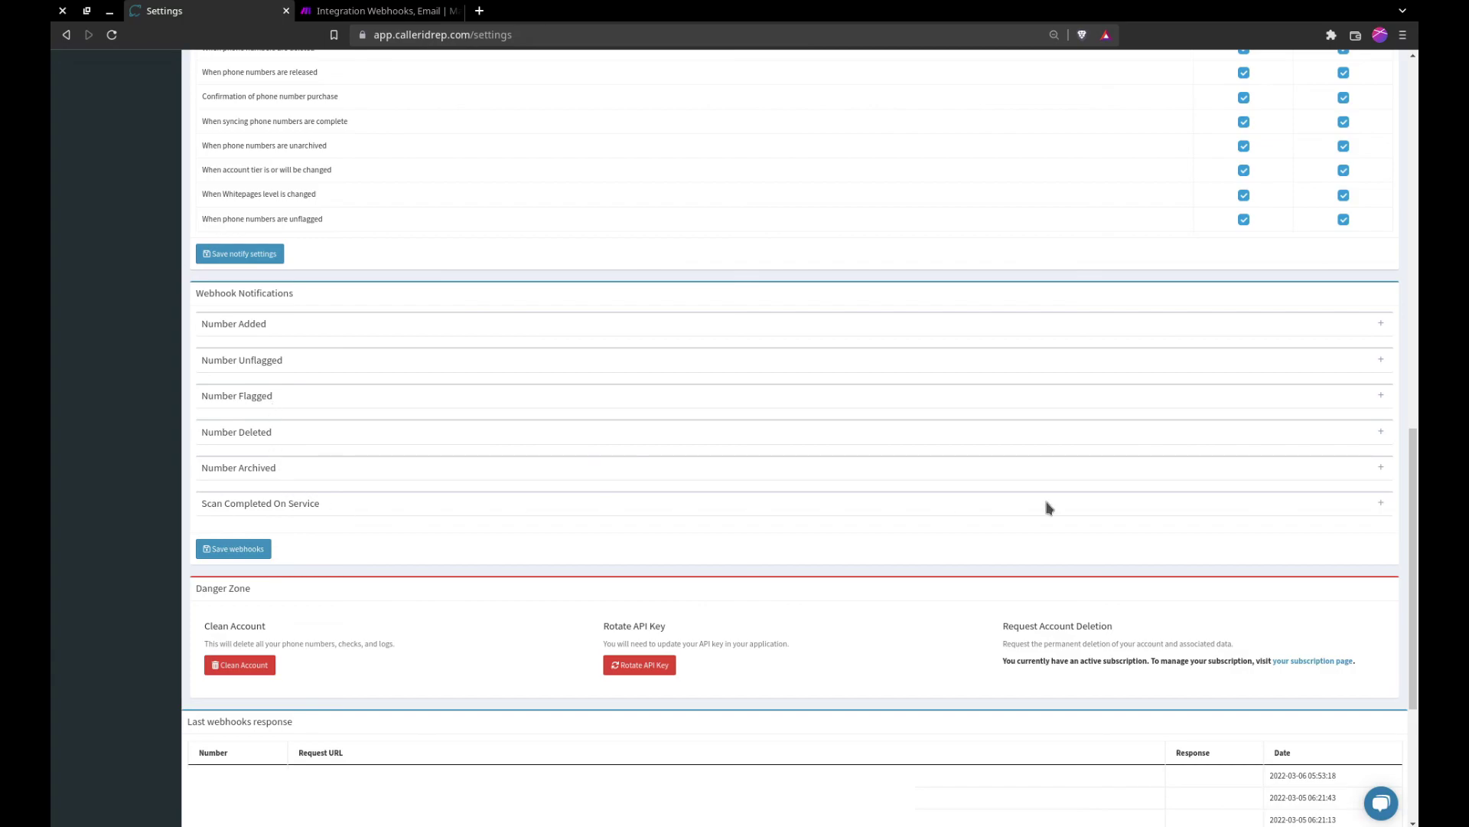
pyautogui.click(1380, 502)
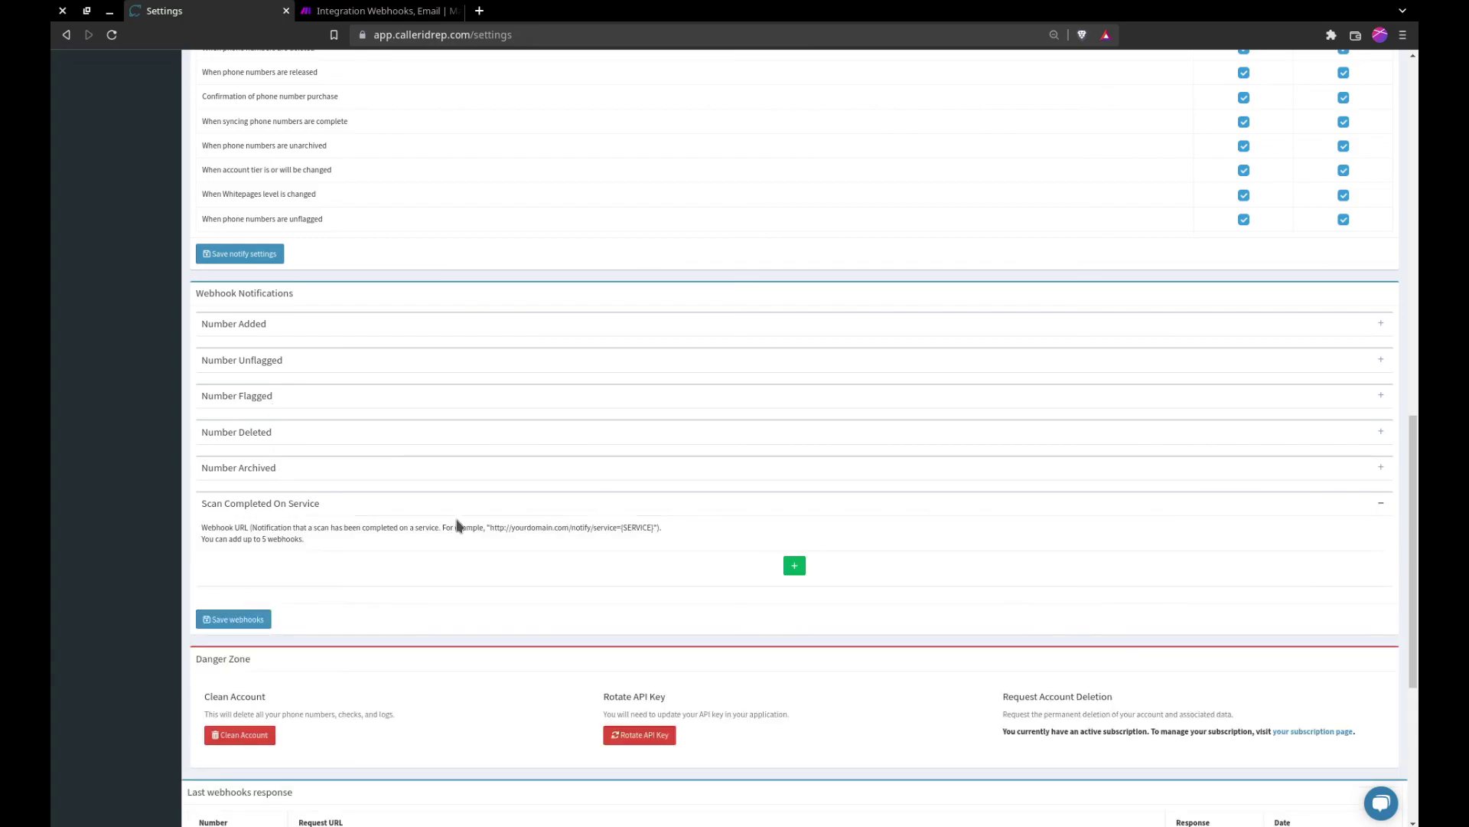